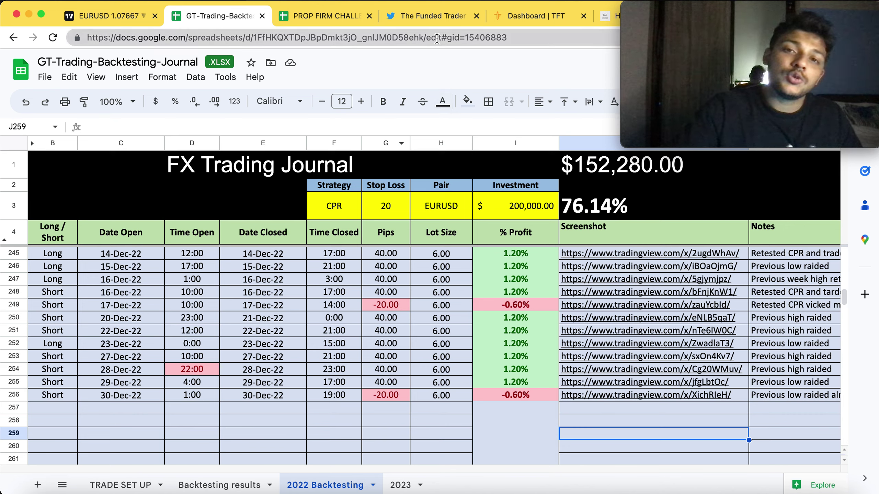
Switch to The Funded Trader's Twitter page and view the Two Year Anniversary Promotion image enlarged, then close it
{"action": "left_click", "coordinate": [436, 16]}
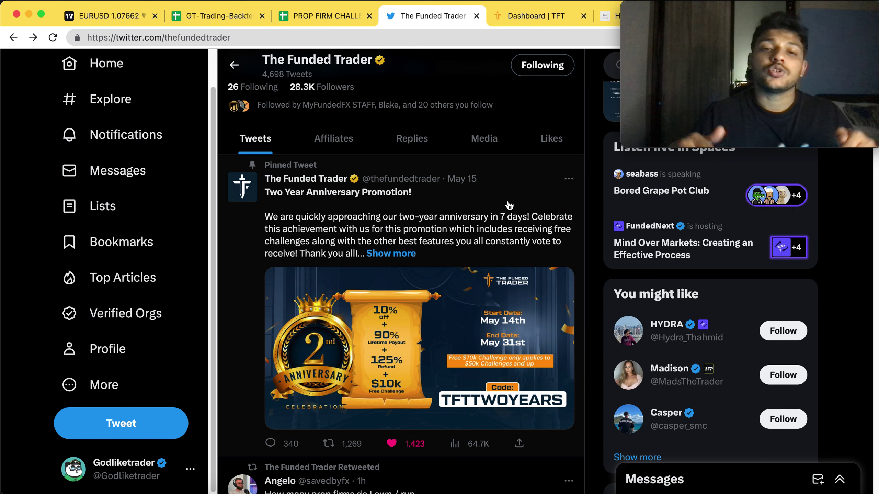
{"action": "left_click", "coordinate": [479, 313]}
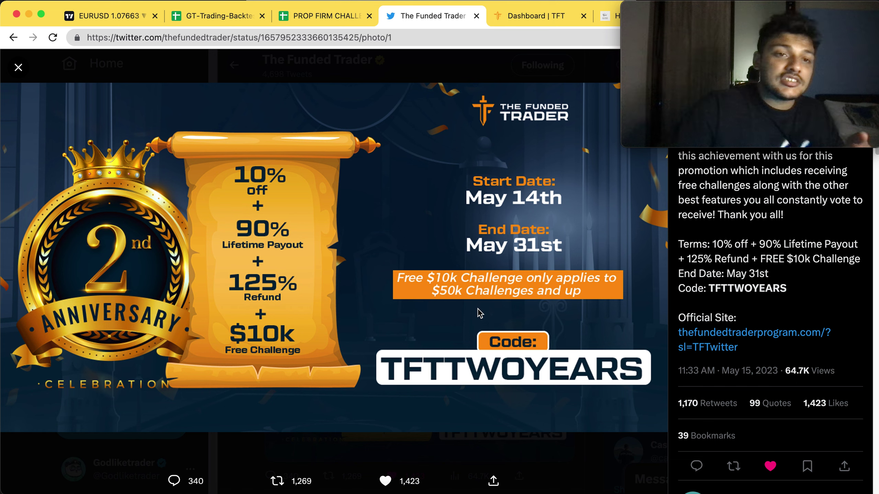
{"action": "left_click", "coordinate": [19, 68]}
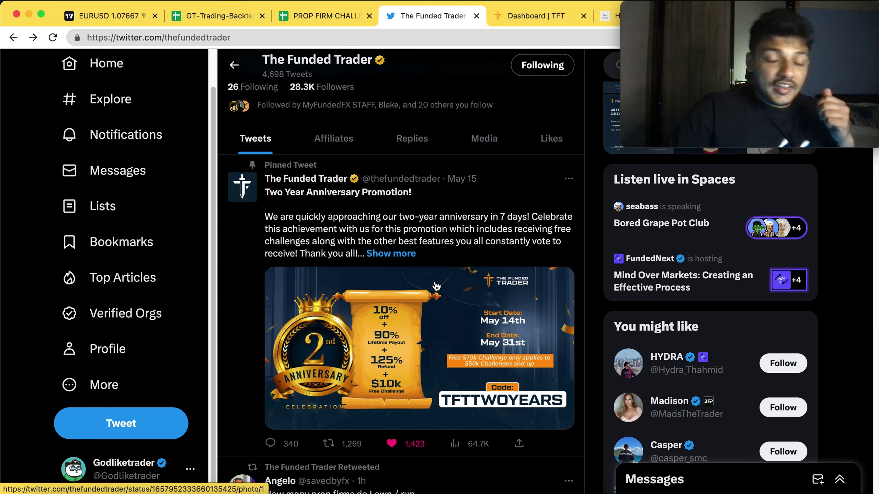
Look through The Funded Trader's tweets for the $10K challenge discount offer and return to the pinned anniversary promotion
{"action": "scroll", "coordinate": [437, 286], "scroll_direction": "down", "scroll_amount": 5}
{"action": "scroll", "coordinate": [437, 286], "scroll_direction": "down", "scroll_amount": 15}
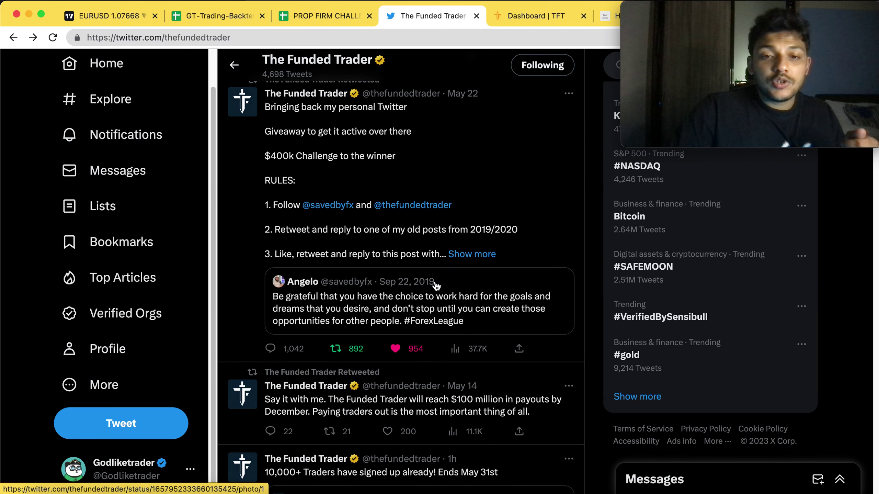
{"action": "scroll", "coordinate": [436, 286], "scroll_direction": "down", "scroll_amount": 4}
{"action": "scroll", "coordinate": [508, 291], "scroll_direction": "up", "scroll_amount": 5}
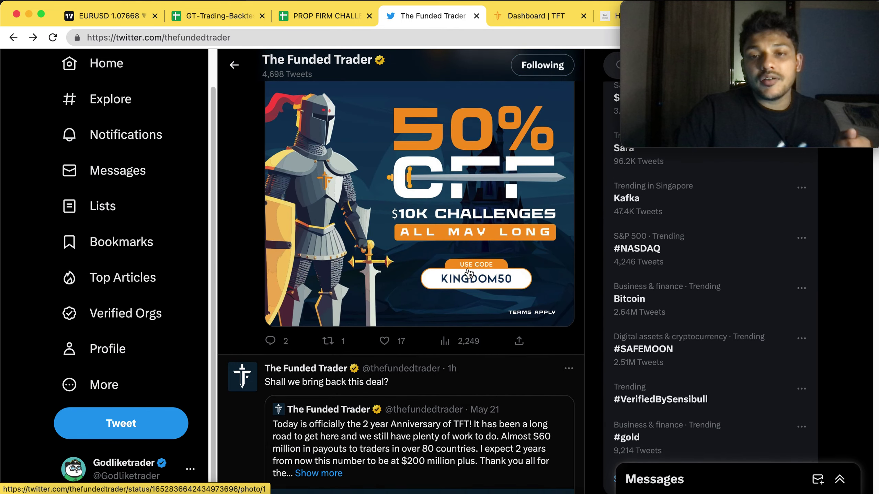
{"action": "scroll", "coordinate": [508, 291], "scroll_direction": "up", "scroll_amount": 3}
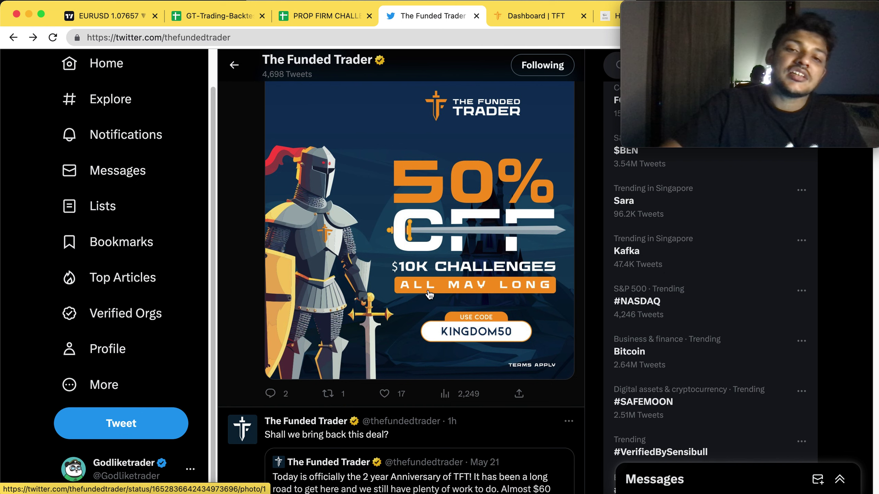
{"action": "scroll", "coordinate": [450, 292], "scroll_direction": "up", "scroll_amount": 1}
{"action": "scroll", "coordinate": [415, 297], "scroll_direction": "up", "scroll_amount": 1}
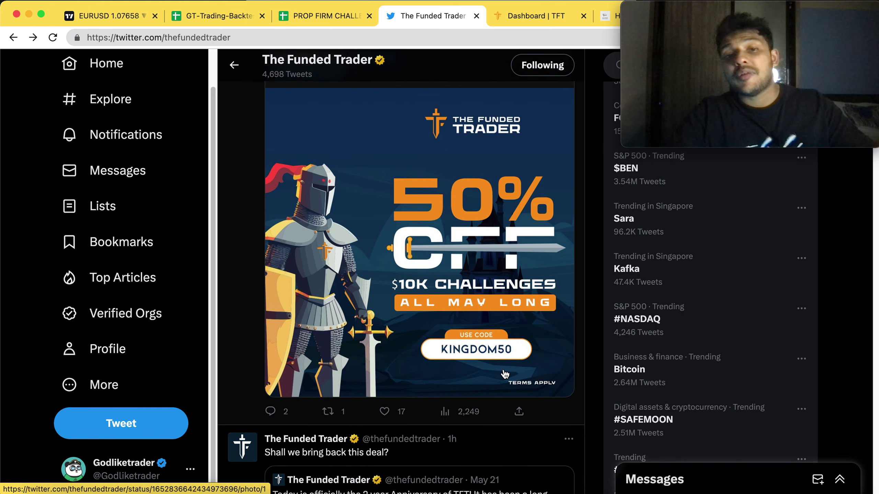
{"action": "scroll", "coordinate": [505, 374], "scroll_direction": "up", "scroll_amount": 5}
{"action": "scroll", "coordinate": [467, 342], "scroll_direction": "up", "scroll_amount": 4}
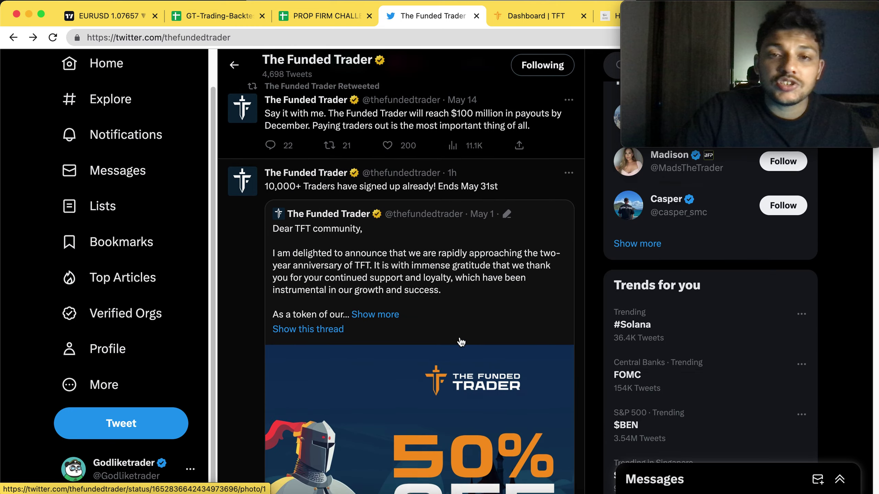
{"action": "scroll", "coordinate": [467, 337], "scroll_direction": "up", "scroll_amount": 15}
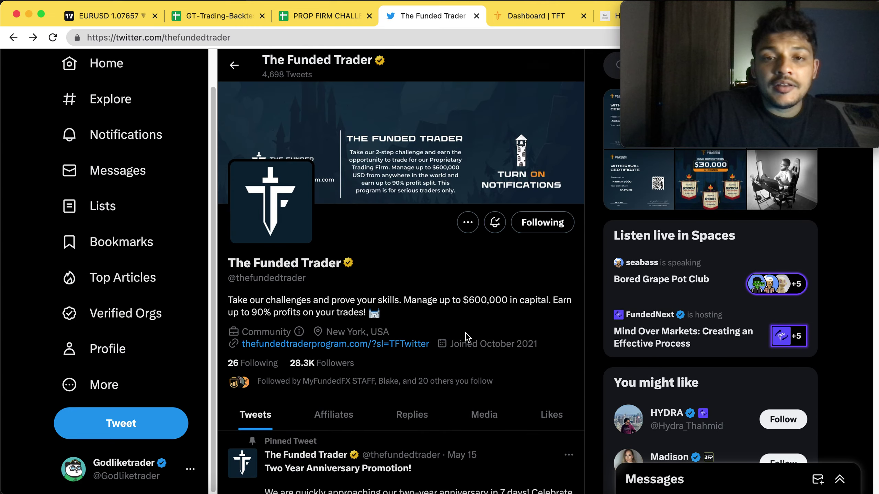
{"action": "scroll", "coordinate": [466, 336], "scroll_direction": "down", "scroll_amount": 8}
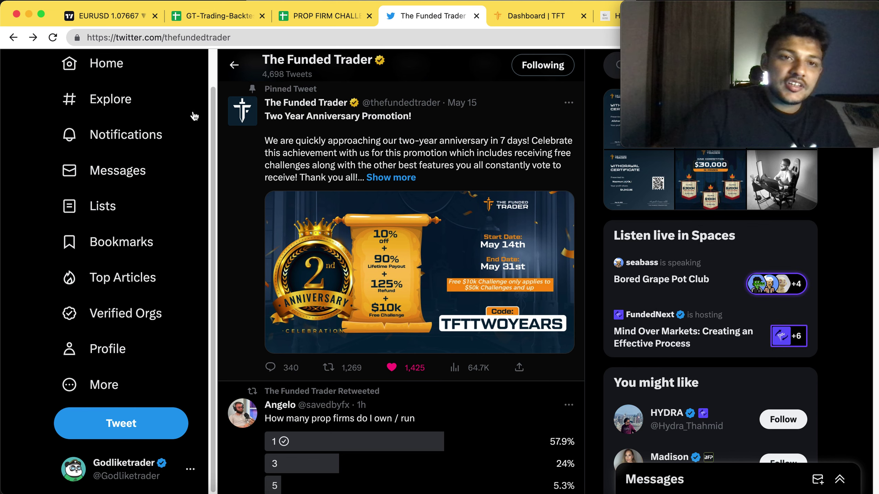
Switch to the GT-Trading-Backtesting-Journal spreadsheet and review the 2022 Backtesting trades from January through December
{"action": "left_click", "coordinate": [229, 16]}
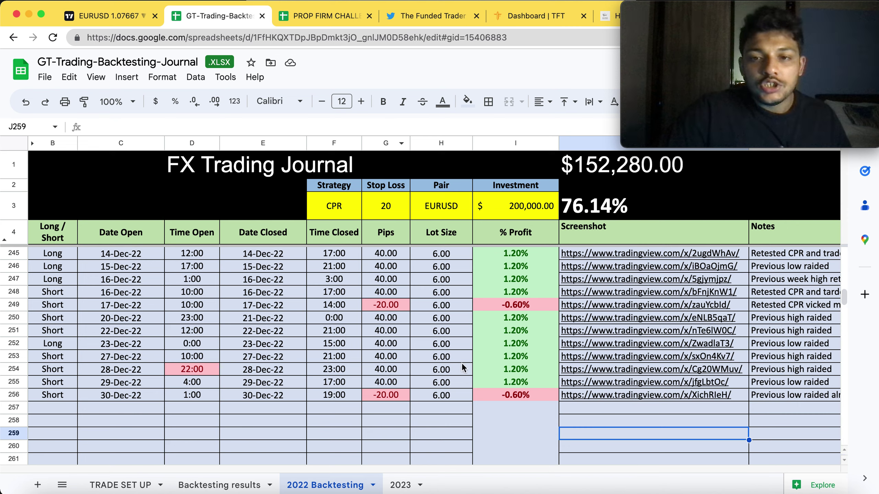
{"action": "scroll", "coordinate": [505, 358], "scroll_direction": "up", "scroll_amount": 20}
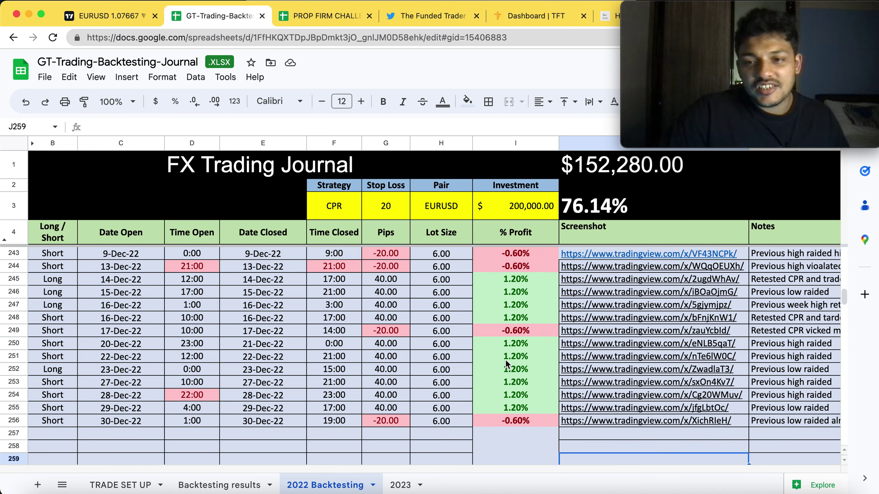
{"action": "scroll", "coordinate": [505, 358], "scroll_direction": "up", "scroll_amount": 15}
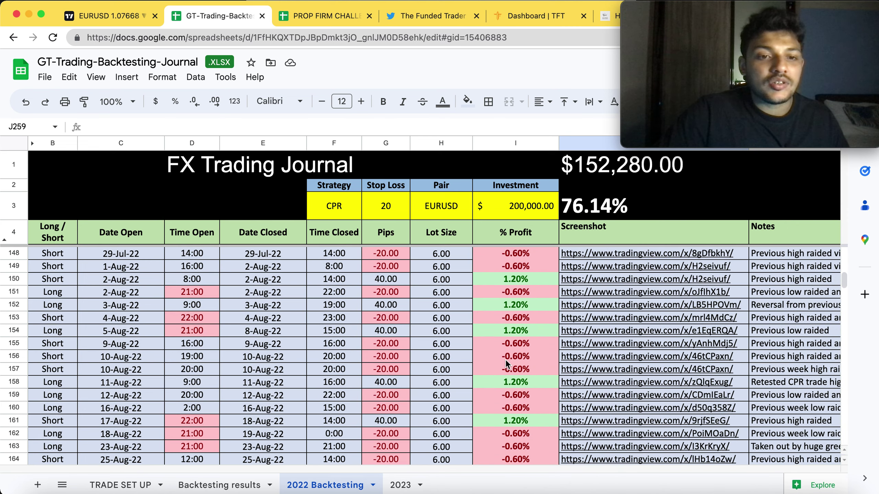
{"action": "scroll", "coordinate": [505, 358], "scroll_direction": "up", "scroll_amount": 20}
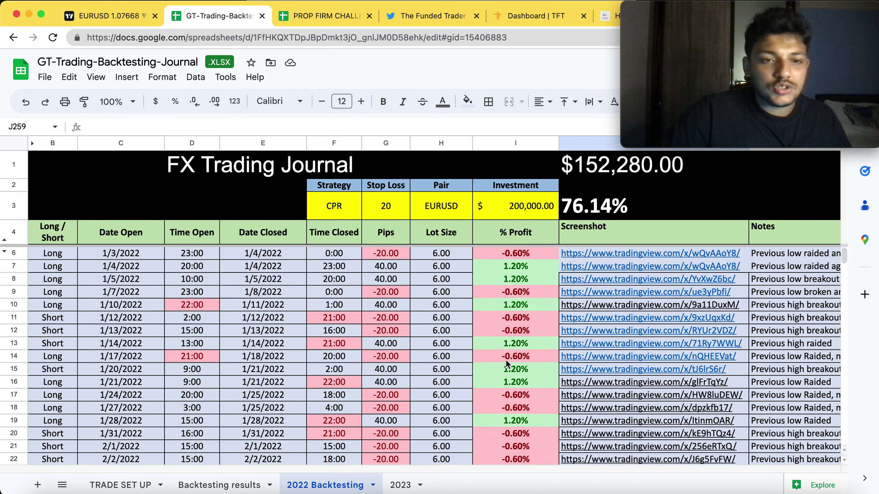
{"action": "scroll", "coordinate": [505, 358], "scroll_direction": "down", "scroll_amount": 10}
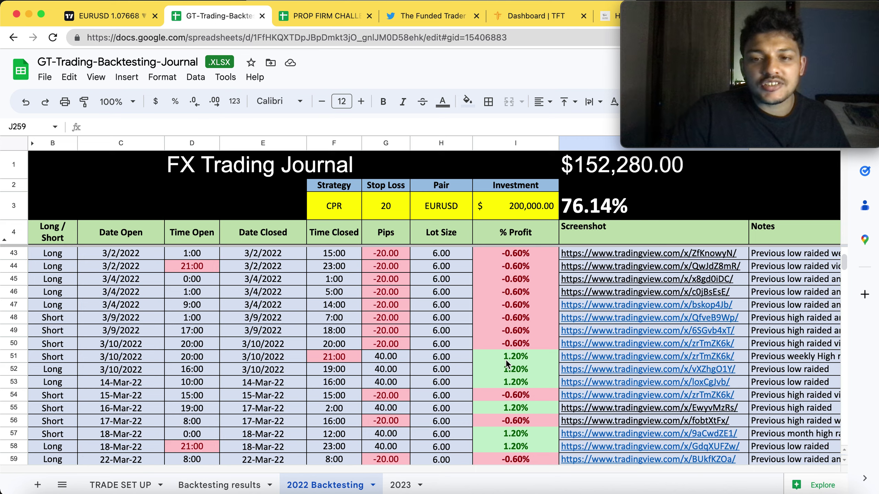
{"action": "scroll", "coordinate": [505, 358], "scroll_direction": "down", "scroll_amount": 12}
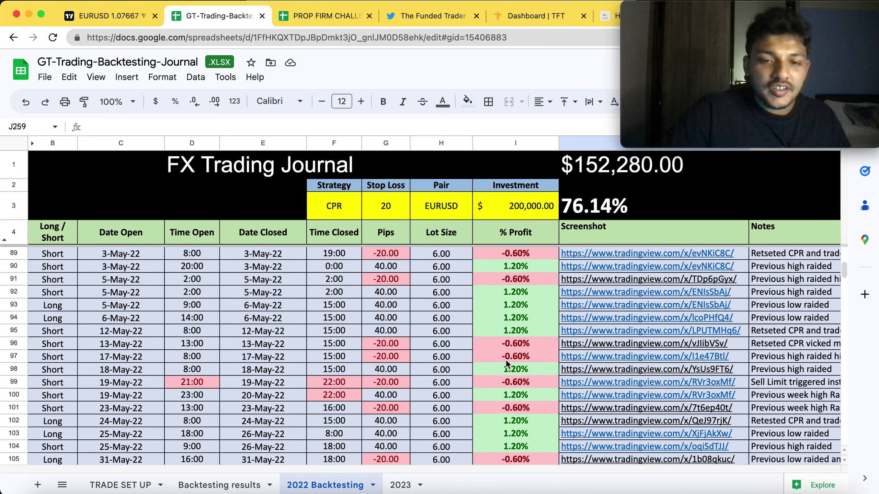
{"action": "scroll", "coordinate": [505, 359], "scroll_direction": "down", "scroll_amount": 13}
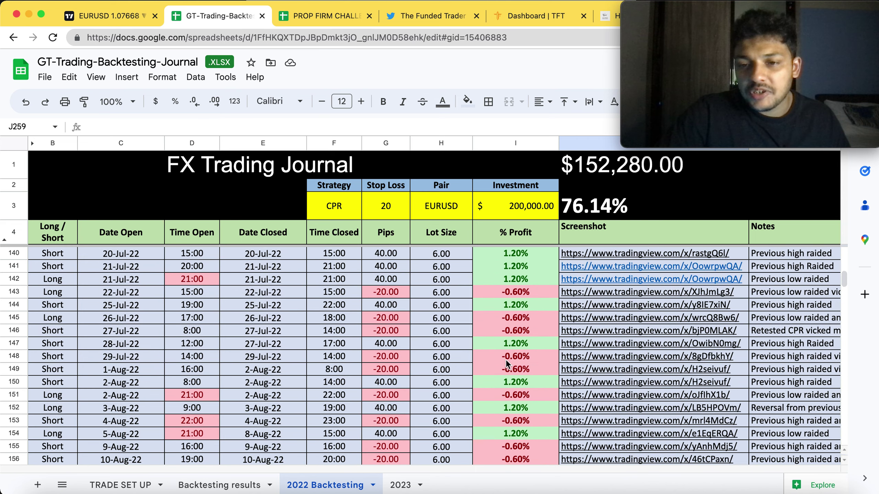
{"action": "scroll", "coordinate": [673, 394], "scroll_direction": "down", "scroll_amount": 3}
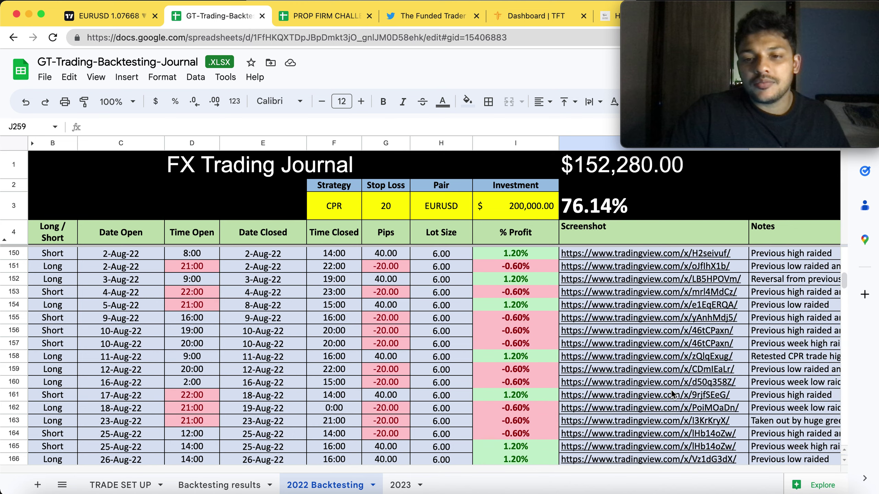
{"action": "scroll", "coordinate": [672, 394], "scroll_direction": "down", "scroll_amount": 1}
{"action": "scroll", "coordinate": [595, 377], "scroll_direction": "down", "scroll_amount": 5}
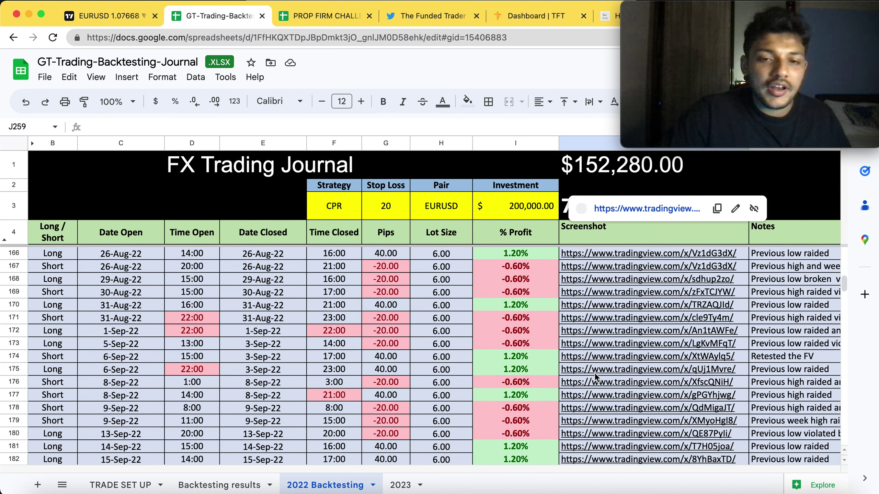
{"action": "scroll", "coordinate": [594, 375], "scroll_direction": "down", "scroll_amount": 11}
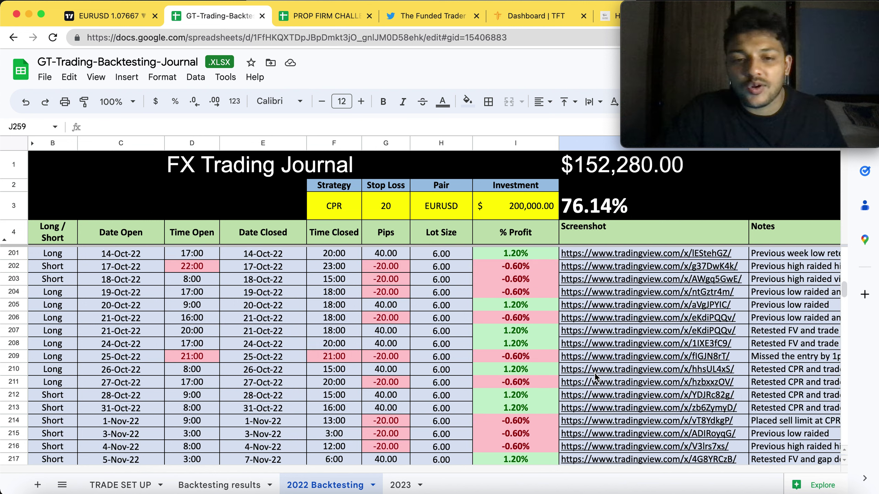
{"action": "scroll", "coordinate": [594, 375], "scroll_direction": "down", "scroll_amount": 14}
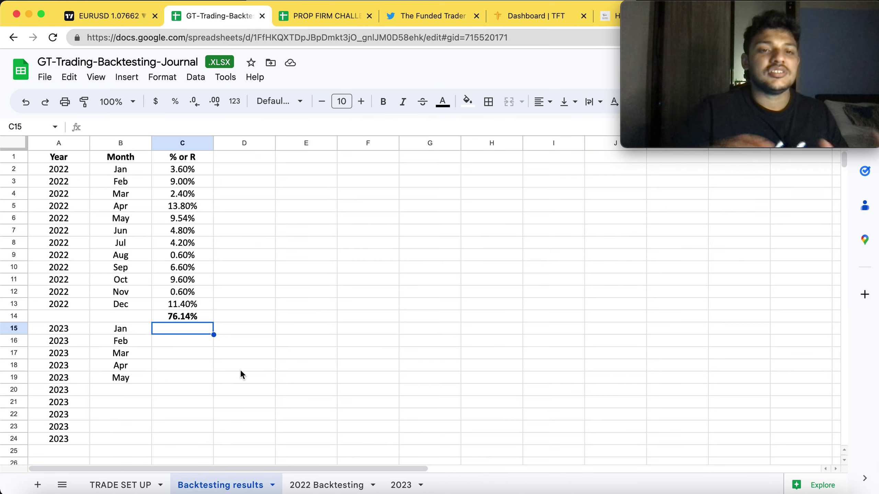
Examine each 2022 month's % or R result from January through December in the Backtesting results sheet
{"action": "left_click", "coordinate": [125, 168]}
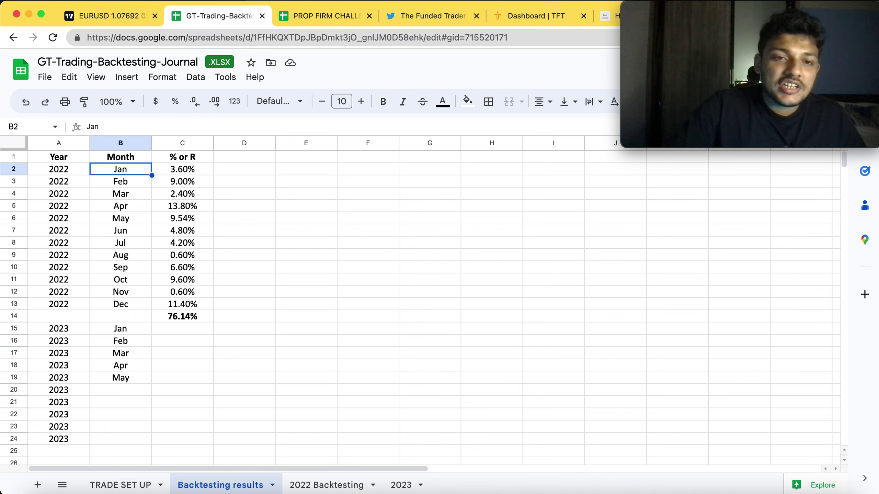
{"action": "left_click", "coordinate": [182, 168]}
{"action": "left_click", "coordinate": [182, 181]}
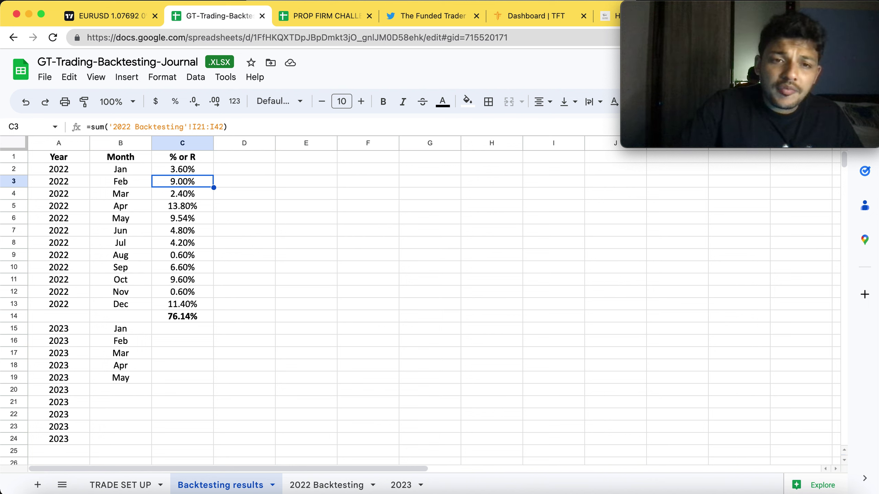
{"action": "left_click", "coordinate": [182, 194]}
{"action": "left_click", "coordinate": [183, 205]}
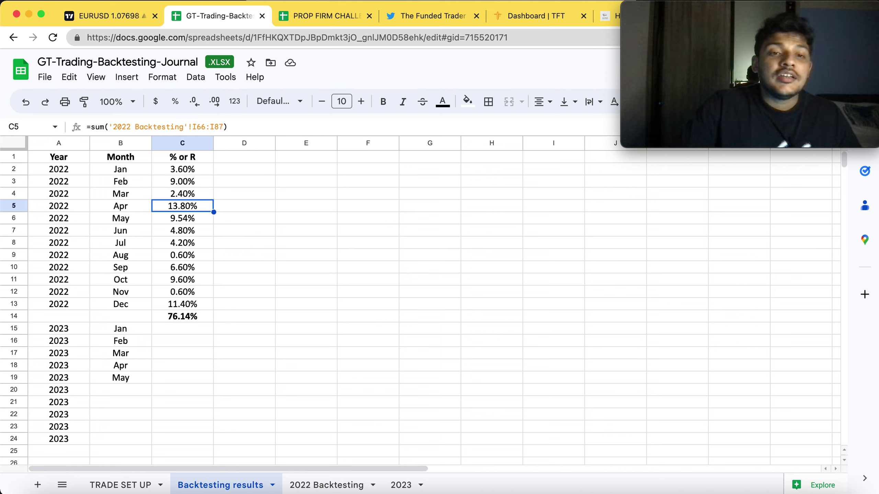
{"action": "left_click", "coordinate": [182, 218]}
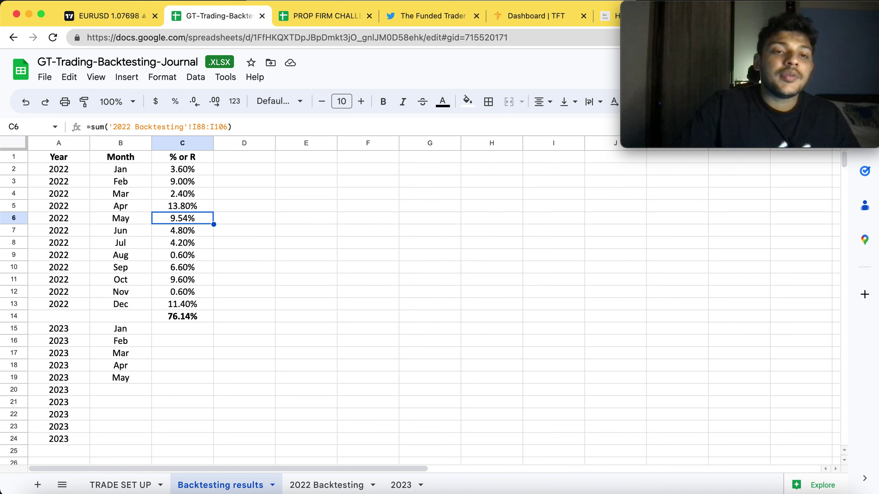
{"action": "left_click", "coordinate": [182, 230]}
{"action": "left_click", "coordinate": [182, 242]}
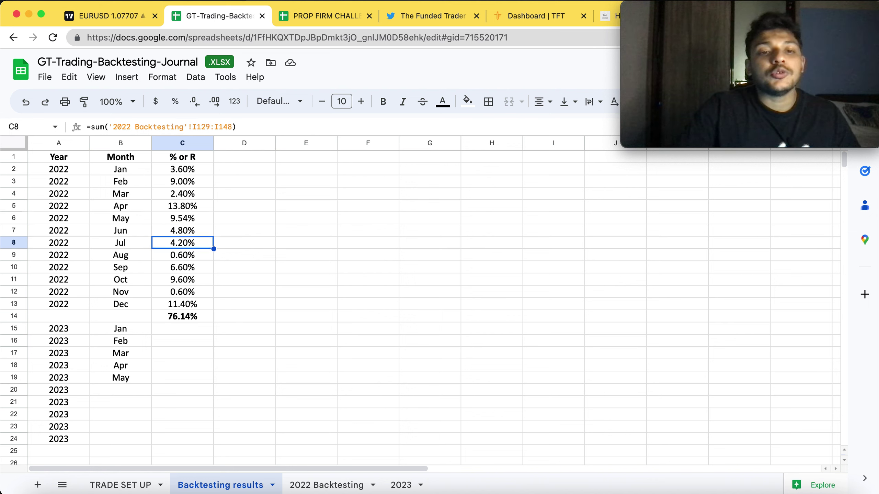
{"action": "left_click", "coordinate": [182, 254]}
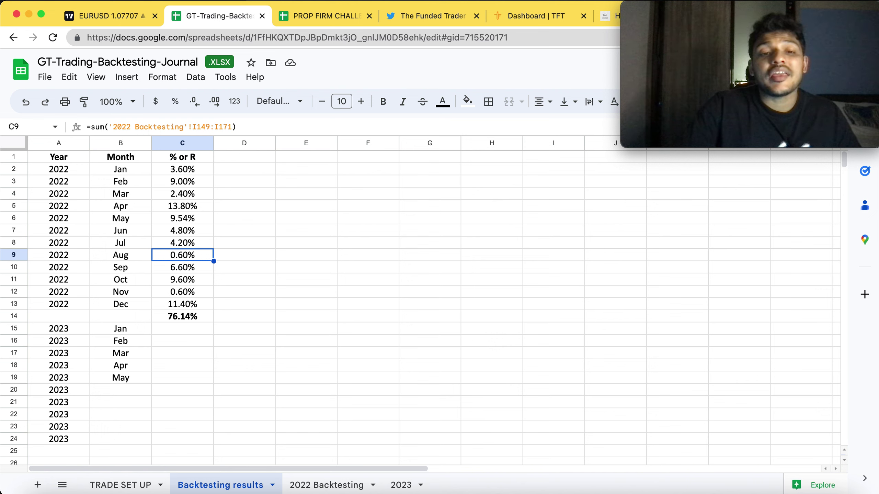
{"action": "left_click", "coordinate": [182, 267]}
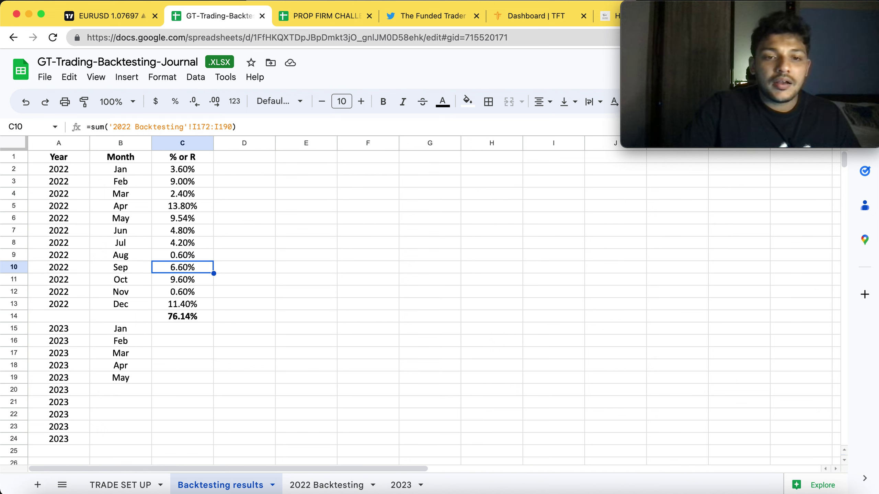
{"action": "left_click", "coordinate": [182, 279]}
{"action": "left_click", "coordinate": [182, 291]}
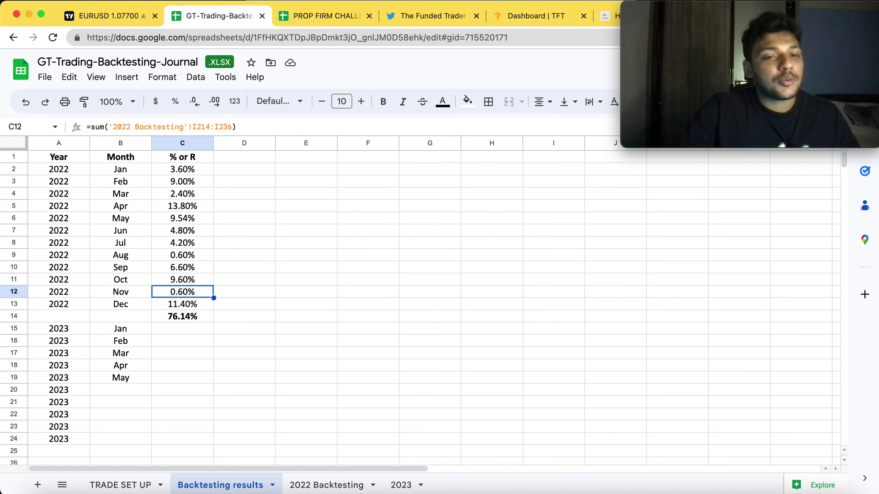
{"action": "left_click", "coordinate": [182, 303]}
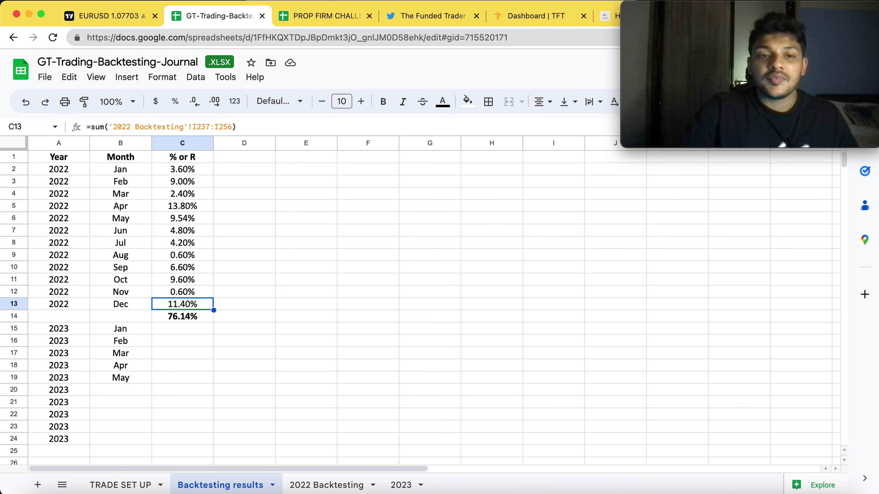
{"action": "left_click", "coordinate": [182, 292]}
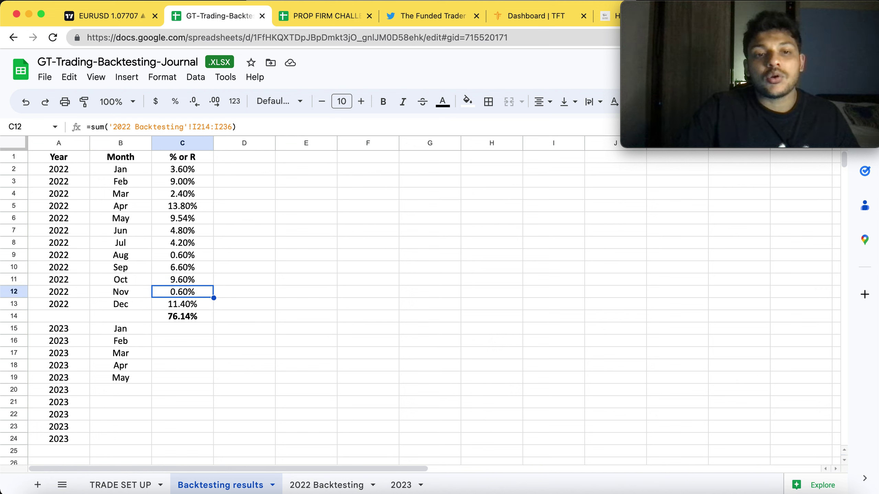
{"action": "left_click", "coordinate": [182, 303]}
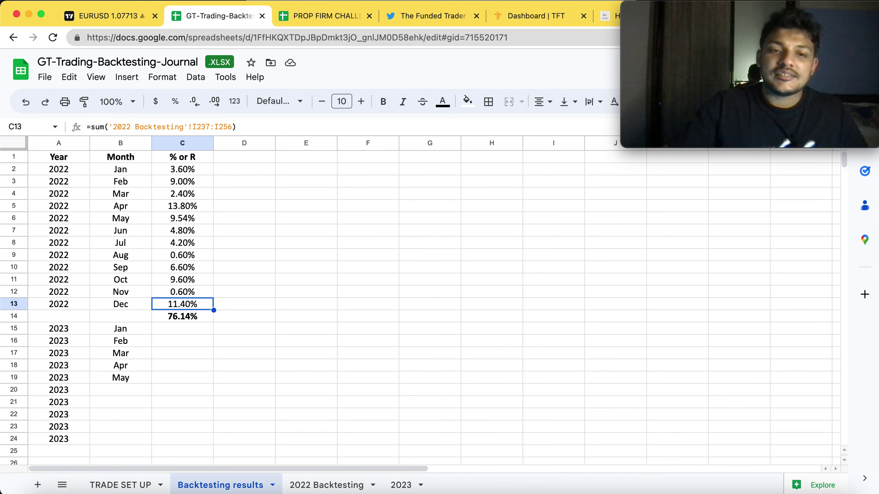
{"action": "left_click", "coordinate": [344, 333]}
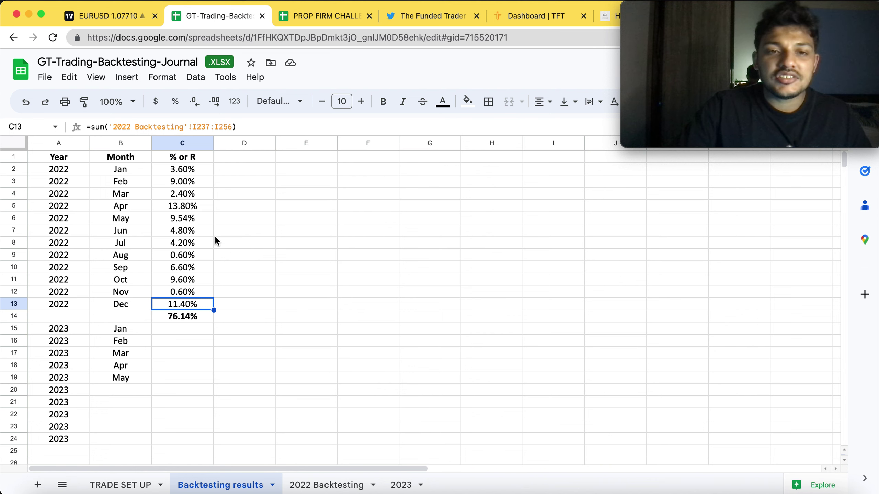
Select all the 2022 monthly % or R results from January to December, cells C2:C13
{"action": "left_click", "coordinate": [203, 168]}
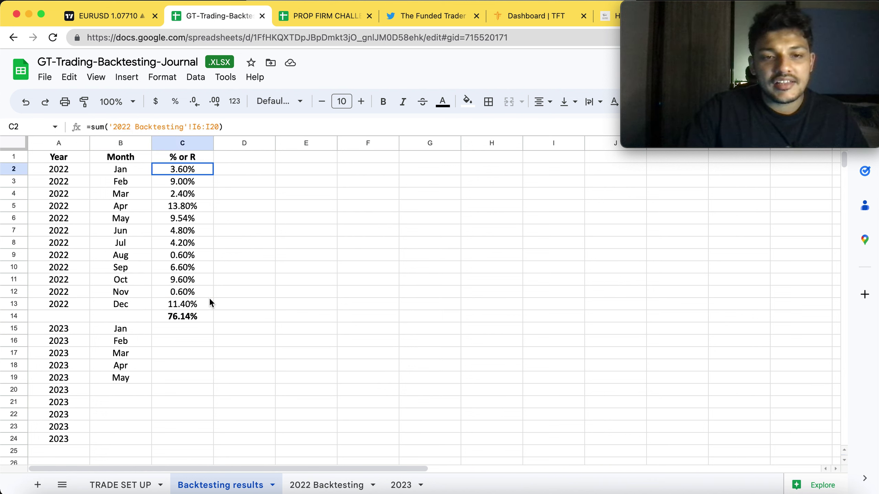
{"action": "key", "text": "shift+Down"}
{"action": "key", "text": "shift+Down"}
{"action": "key", "text": "shift+Down"}
{"action": "key", "text": "shift+Down"}
{"action": "key", "text": "shift+Down"}
{"action": "key", "text": "shift+Down"}
{"action": "key", "text": "shift+Down"}
{"action": "key", "text": "shift+Down"}
{"action": "key", "text": "shift+Down"}
{"action": "key", "text": "shift+Down"}
{"action": "key", "text": "shift+Down"}
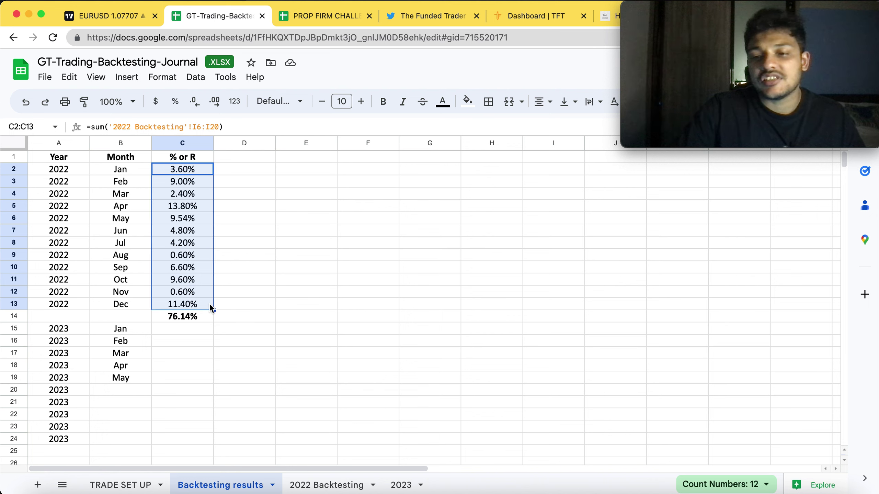
Examine the Investment amount and total profit at the head of the 2022 Backtesting sheet
{"action": "left_click", "coordinate": [336, 342]}
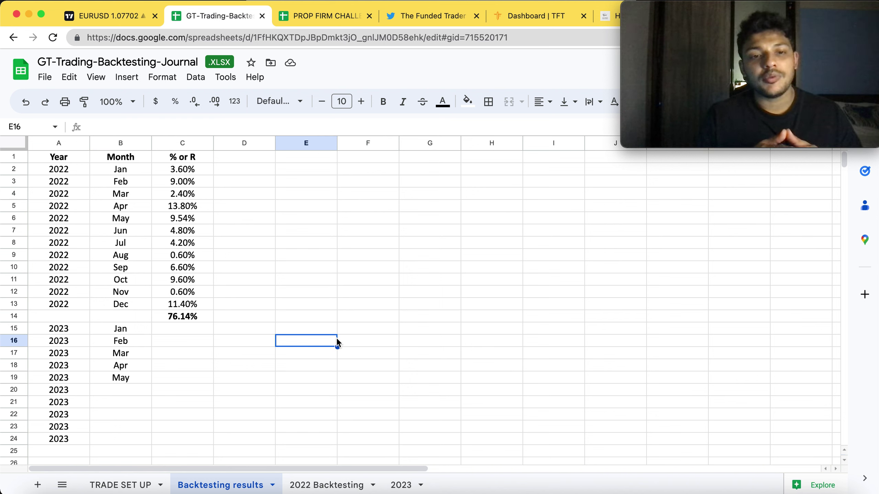
{"action": "left_click", "coordinate": [315, 487]}
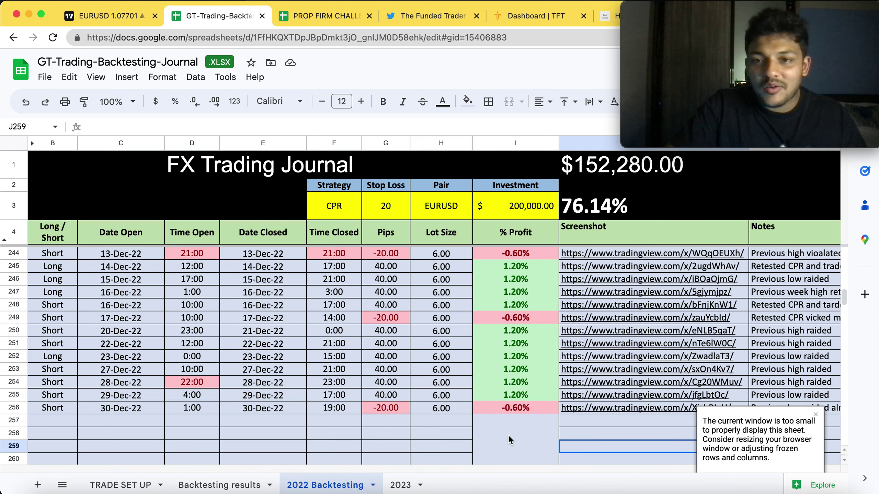
{"action": "left_click", "coordinate": [513, 214]}
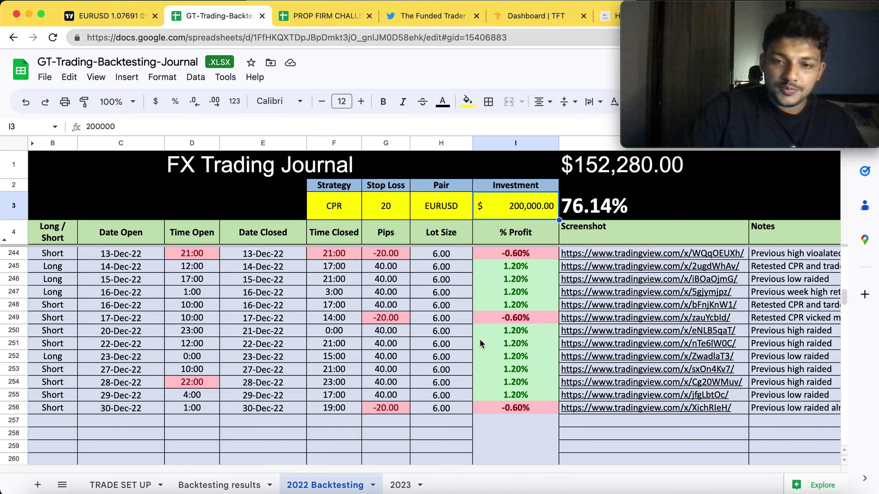
{"action": "left_click", "coordinate": [216, 485]}
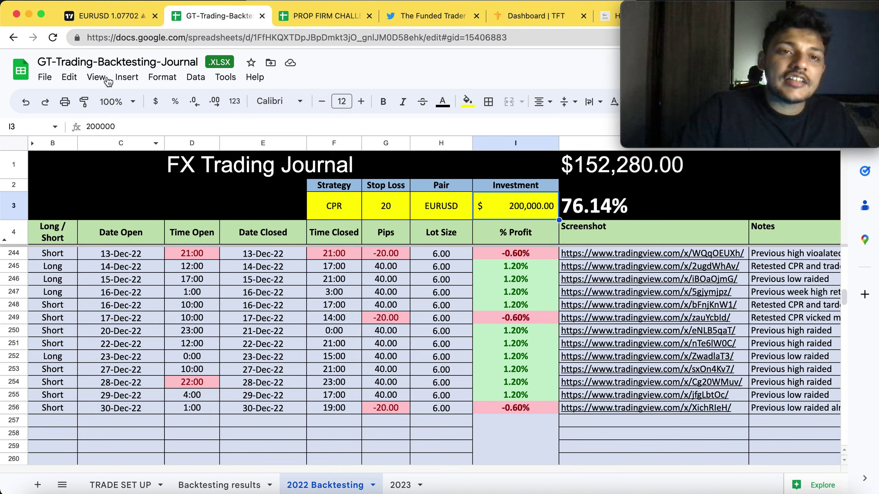
Switch to the TradingView EURUSD chart and go to the start of January 2023
{"action": "left_click", "coordinate": [113, 17]}
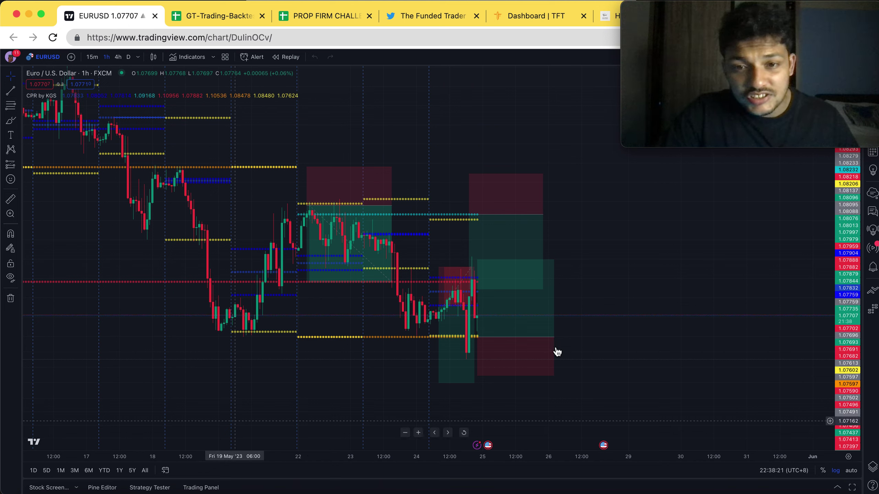
{"action": "left_click", "coordinate": [165, 470]}
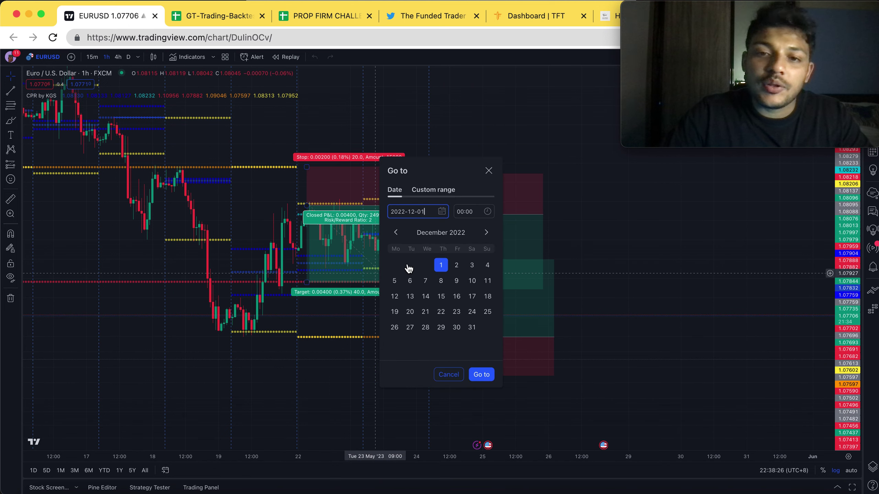
{"action": "left_click", "coordinate": [486, 233]}
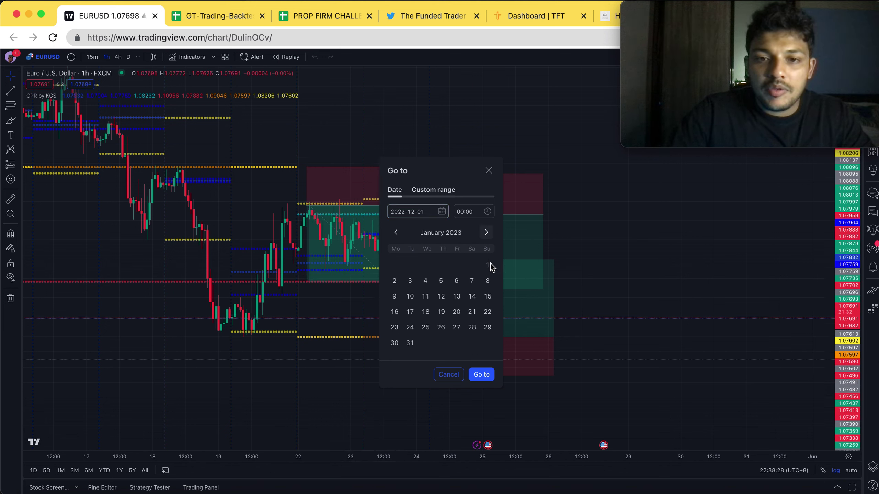
{"action": "left_click", "coordinate": [481, 374]}
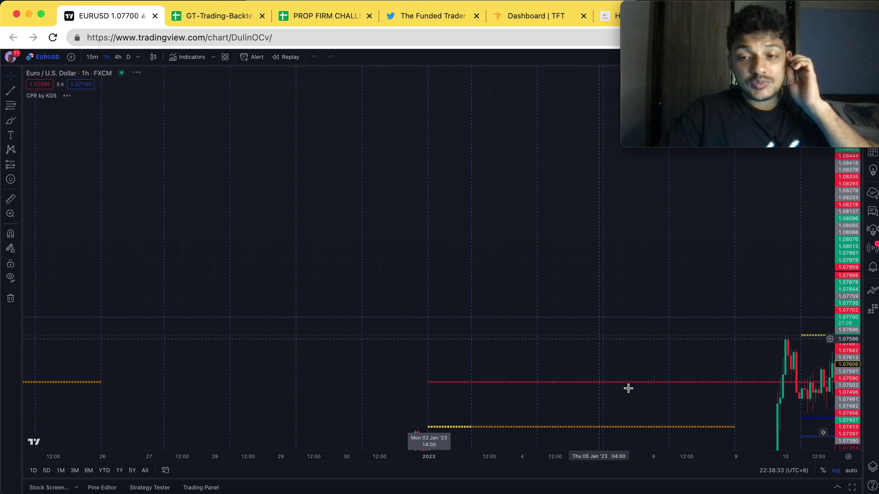
Start a bar replay from the end of December 2022 on the EURUSD 1-hour chart, play it into 2 January 2023 and pause
{"action": "left_click", "coordinate": [283, 60]}
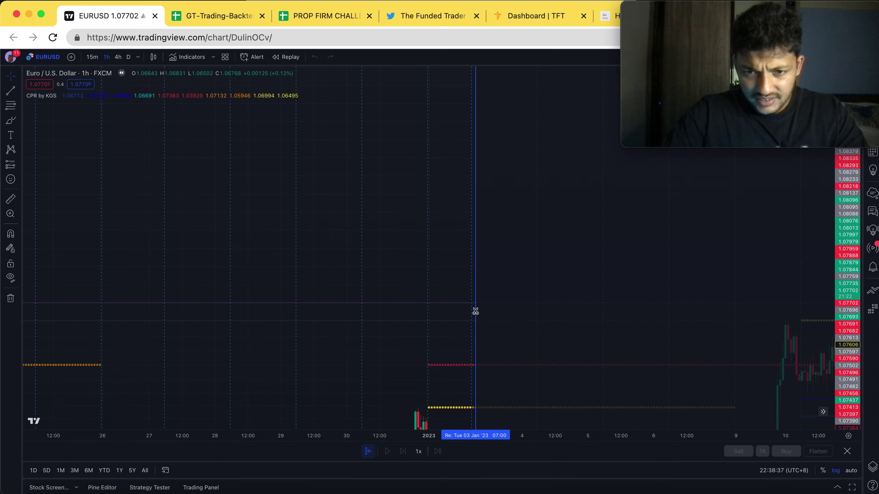
{"action": "left_click", "coordinate": [409, 319]}
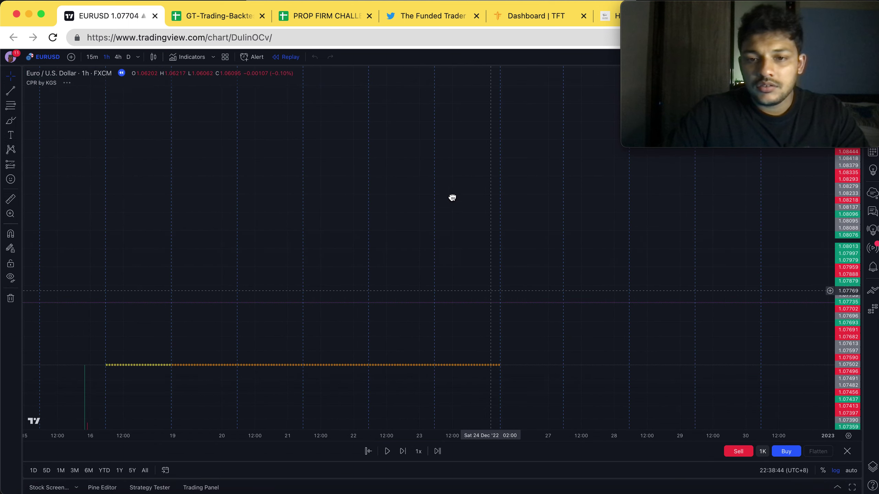
{"action": "left_click_drag", "start_coordinate": [451, 196], "coordinate": [436, 164]}
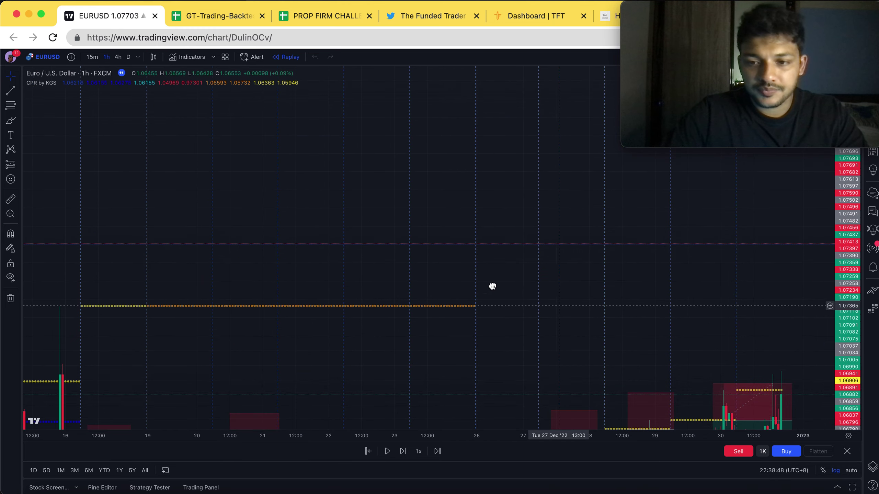
{"action": "left_click_drag", "start_coordinate": [491, 287], "coordinate": [290, 139]}
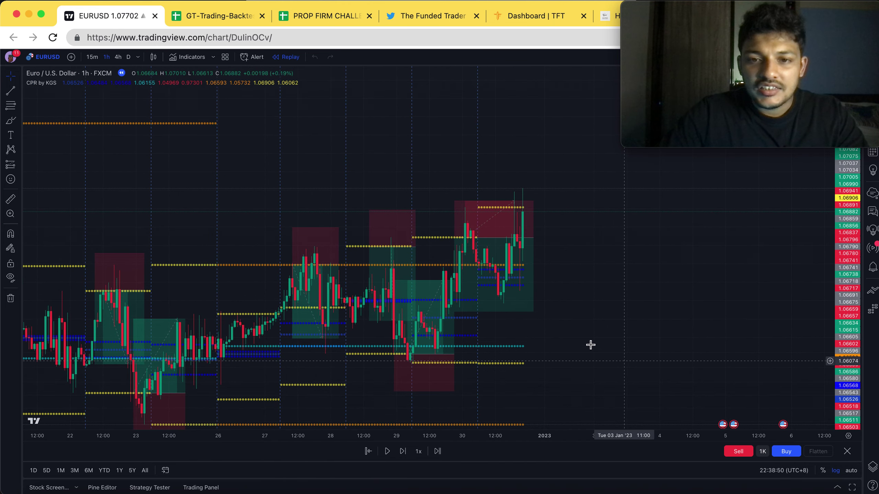
{"action": "left_click_drag", "start_coordinate": [529, 307], "coordinate": [492, 304]}
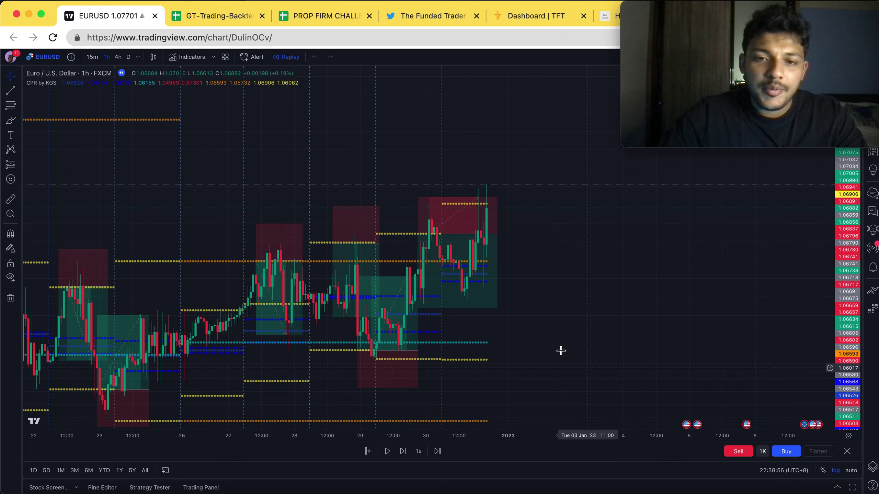
{"action": "left_click_drag", "start_coordinate": [525, 319], "coordinate": [485, 295]}
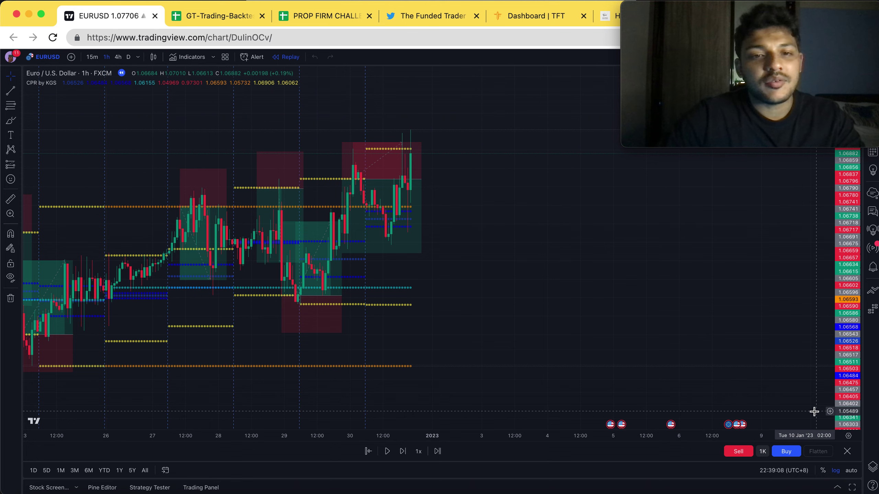
{"action": "scroll", "coordinate": [522, 260], "scroll_direction": "up", "scroll_amount": 1}
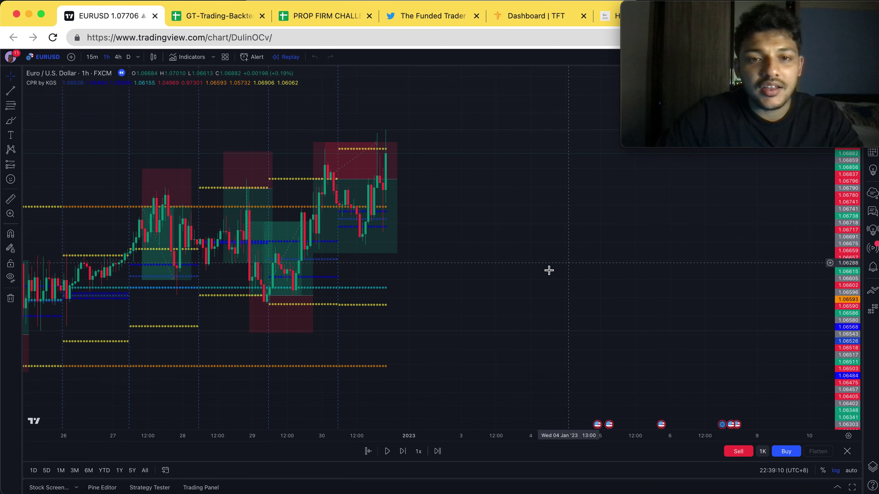
{"action": "left_click_drag", "start_coordinate": [533, 274], "coordinate": [531, 279]}
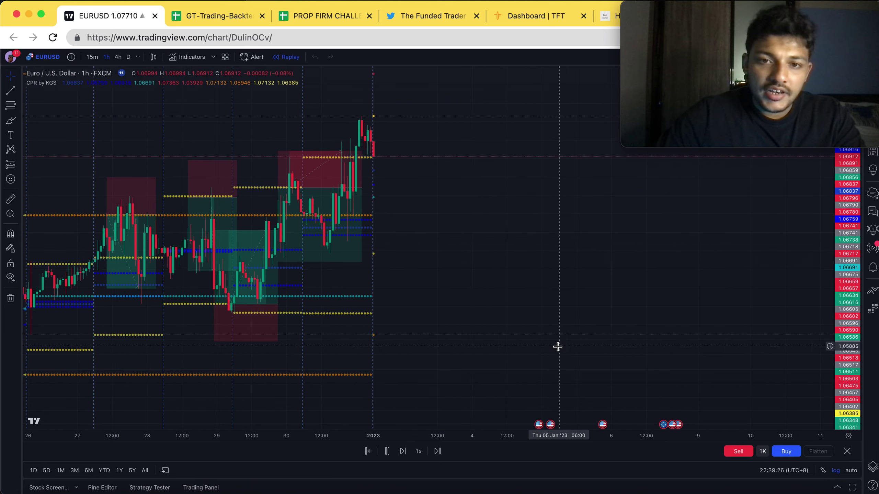
{"action": "left_click", "coordinate": [388, 450]}
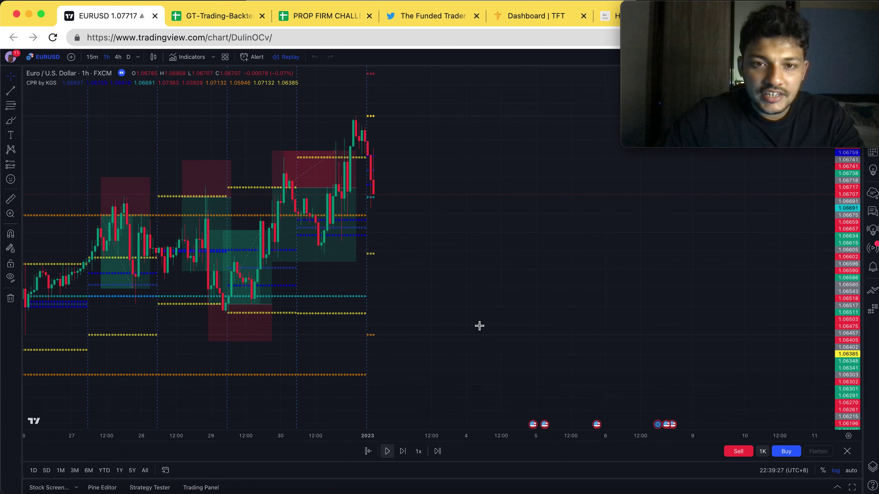
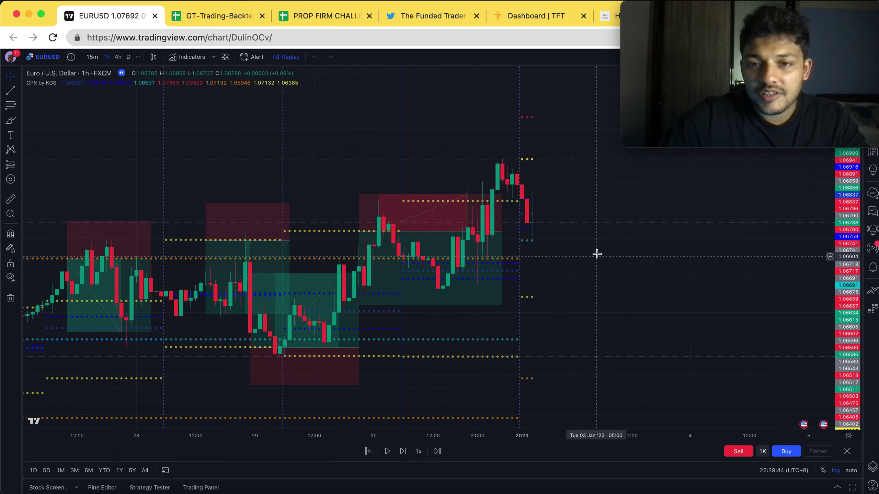
Place a Long Position at about 1.0639 on the 2 January 16:00 candle, on the lower yellow CPR level, with a 40-pip target and 20-pip stop
{"action": "scroll", "coordinate": [596, 253], "scroll_direction": "up", "scroll_amount": 1}
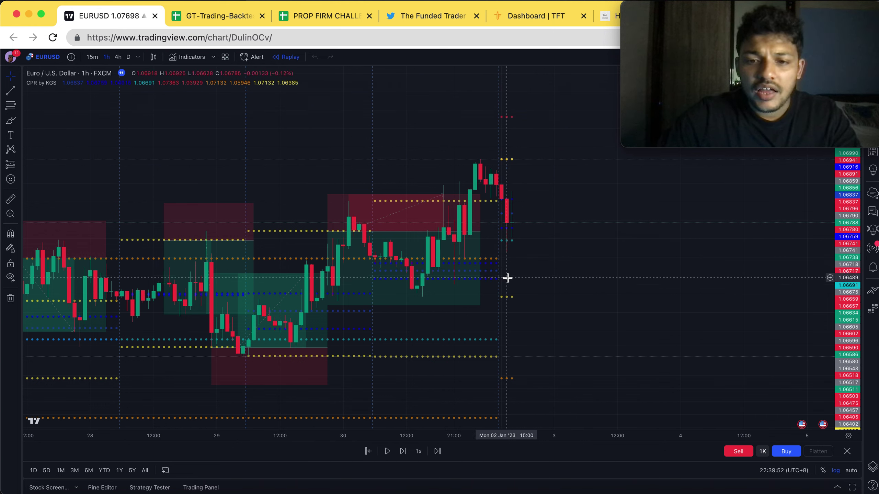
{"action": "scroll", "coordinate": [514, 274], "scroll_direction": "up", "scroll_amount": 2}
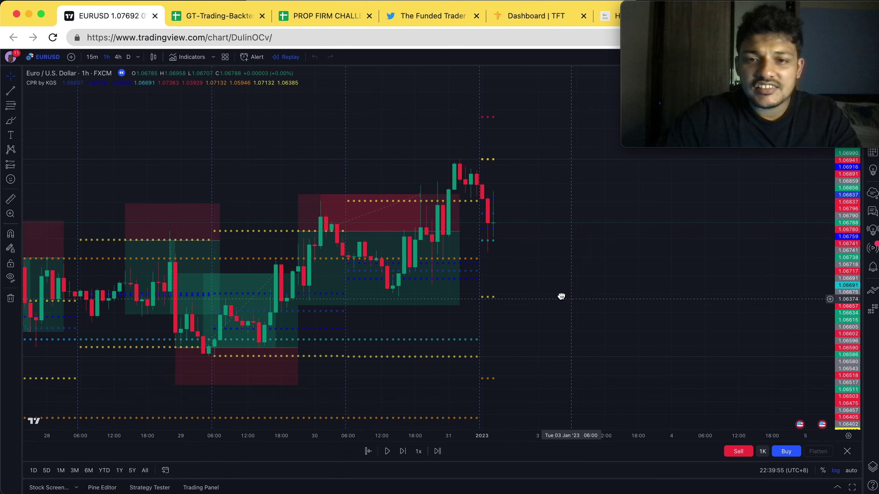
{"action": "scroll", "coordinate": [543, 289], "scroll_direction": "right", "scroll_amount": 3}
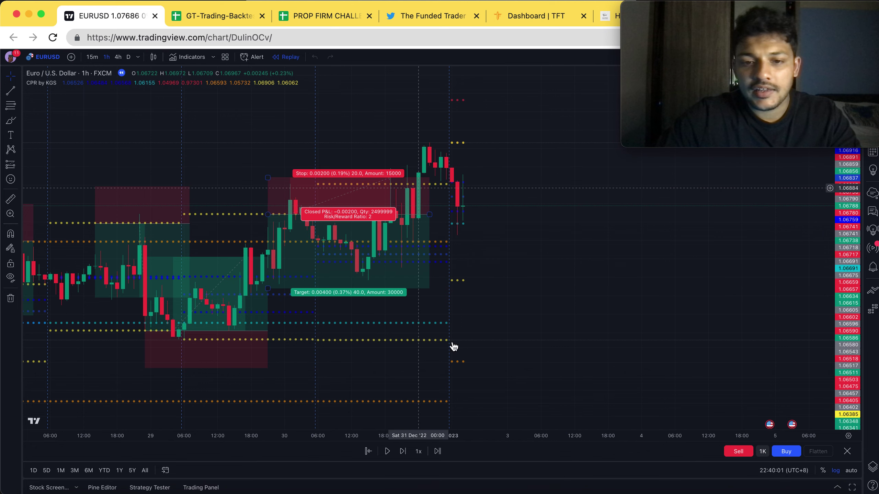
{"action": "left_click_drag", "start_coordinate": [510, 308], "coordinate": [419, 320]}
{"action": "scroll", "coordinate": [418, 318], "scroll_direction": "down", "scroll_amount": 2}
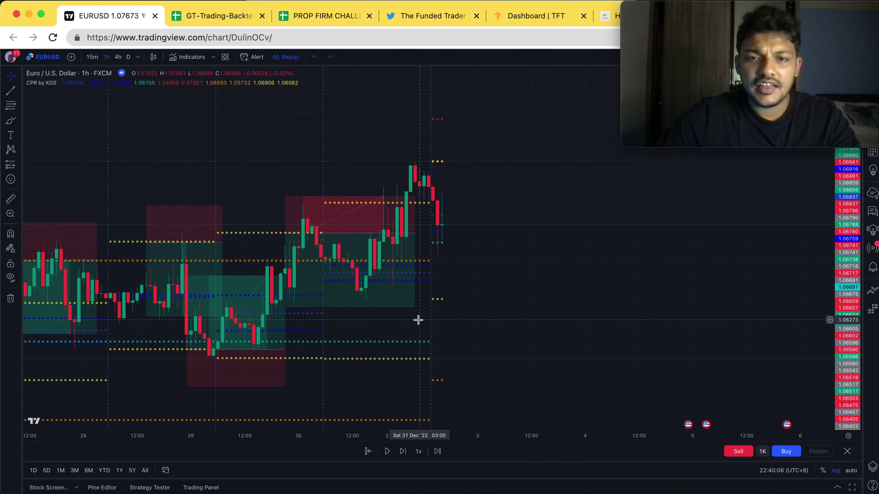
{"action": "left_click_drag", "start_coordinate": [844, 192], "coordinate": [846, 257]}
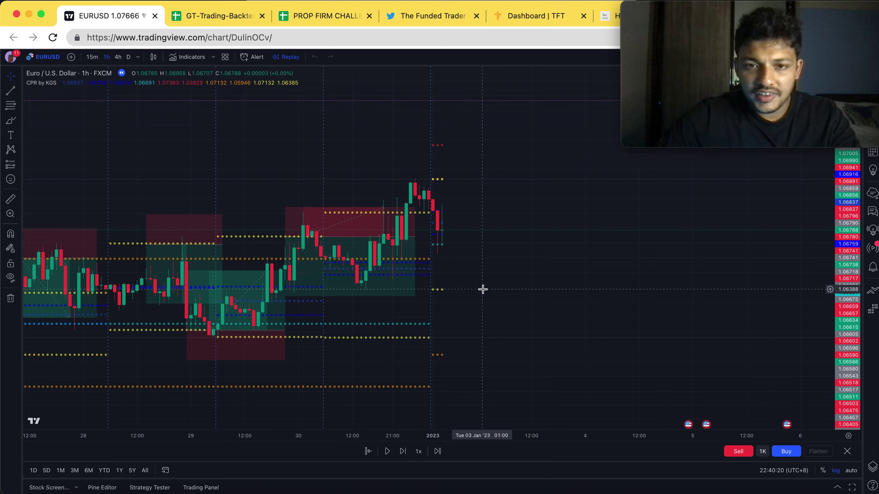
{"action": "left_click", "coordinate": [19, 169]}
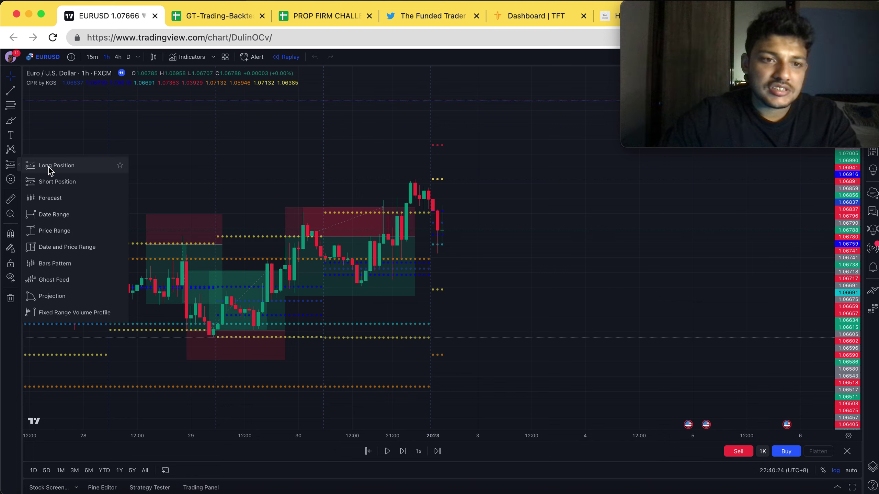
{"action": "left_click", "coordinate": [48, 167]}
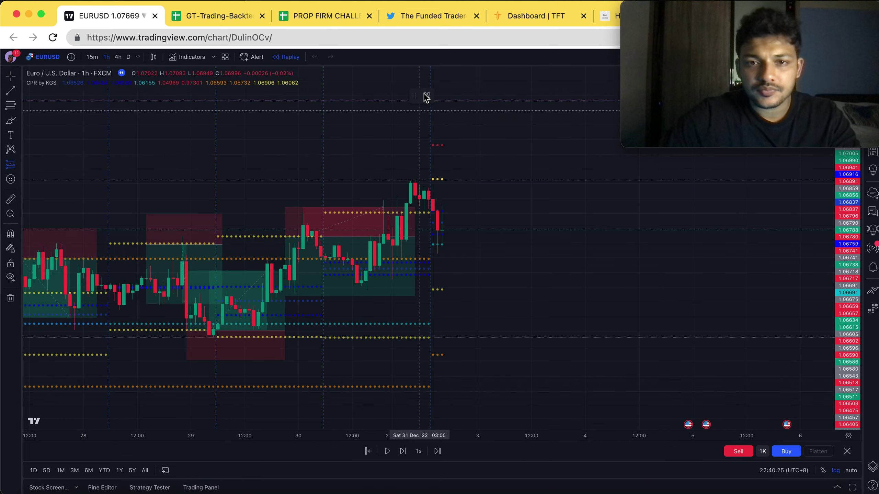
{"action": "key", "text": "shift+Right"}
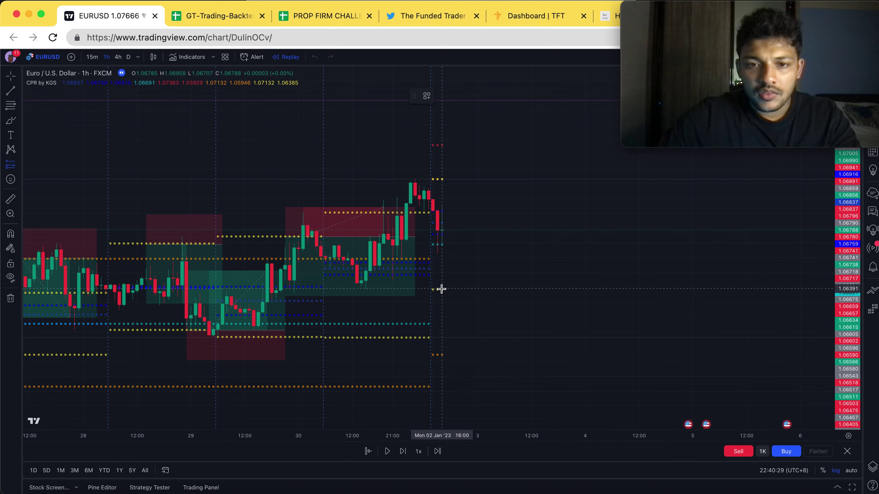
{"action": "left_click", "coordinate": [441, 289]}
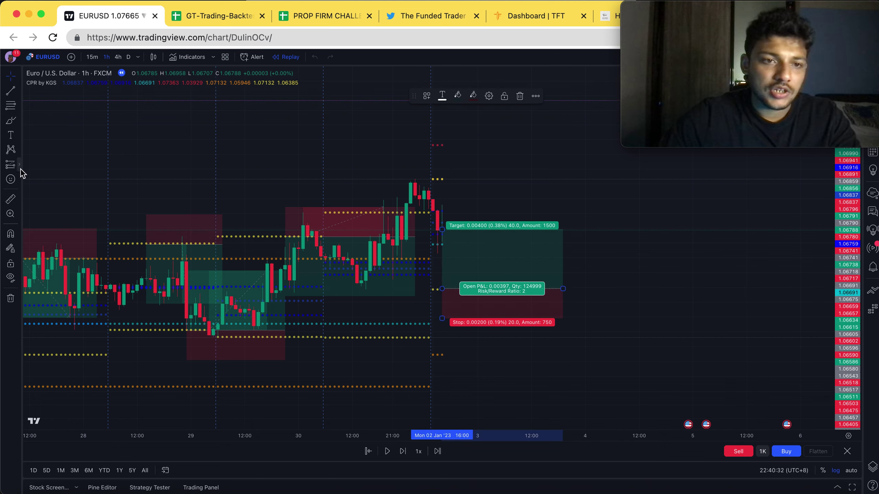
Place a Short Position with the SHORT template at about 1.0714 on the 2 January 16:00 candle, on the upper yellow CPR level
{"action": "left_click", "coordinate": [19, 167]}
{"action": "left_click", "coordinate": [60, 185]}
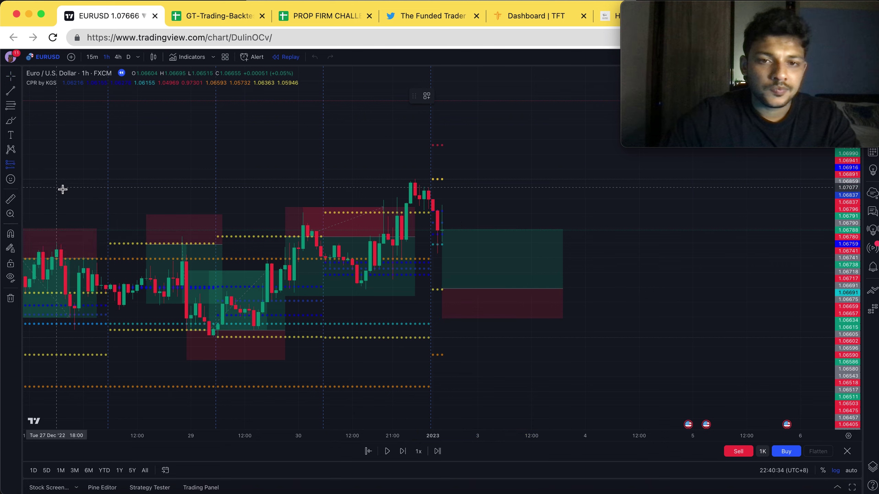
{"action": "left_click", "coordinate": [427, 96]}
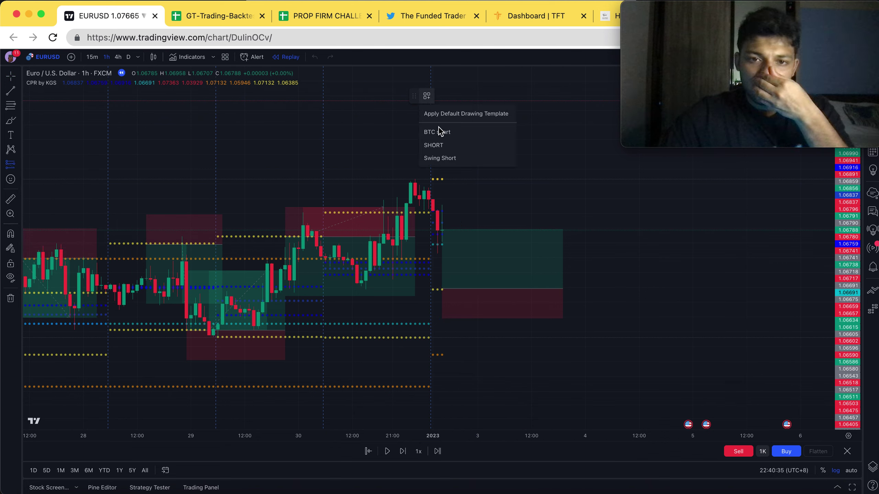
{"action": "left_click", "coordinate": [447, 146]}
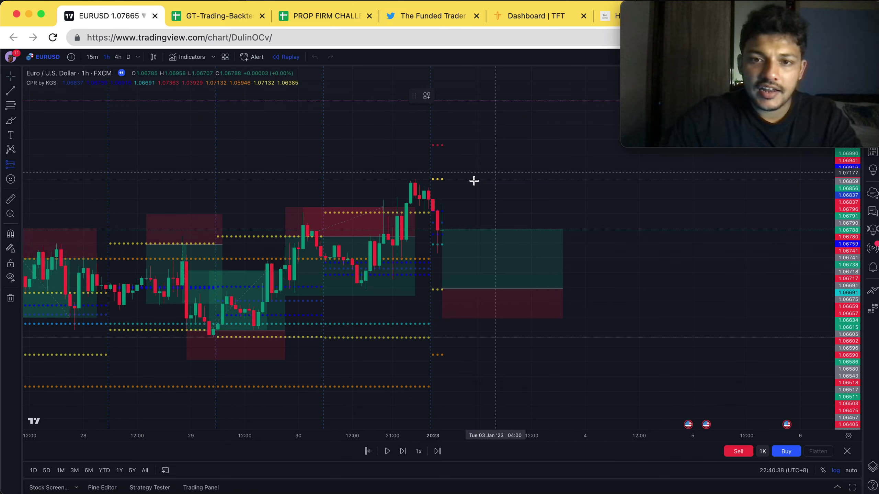
{"action": "left_click", "coordinate": [441, 179]}
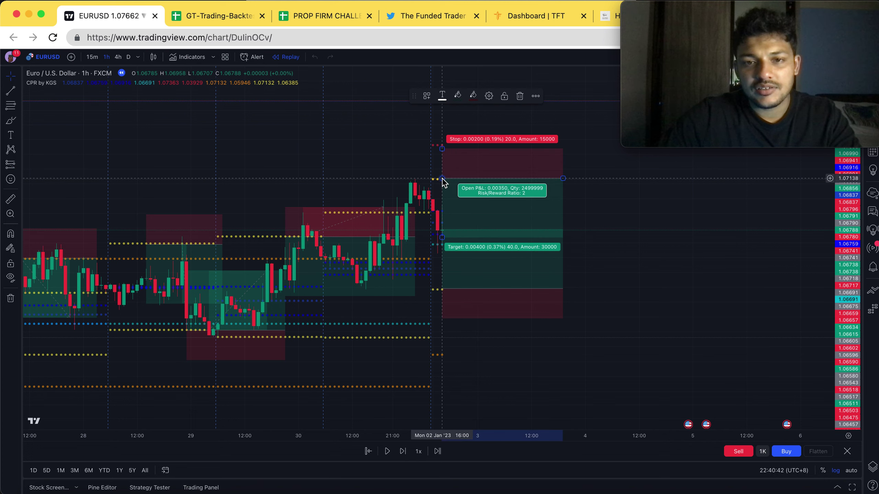
Play the EURUSD 1-hour bar replay on into 3 January 2023 and pause it
{"action": "left_click", "coordinate": [447, 438]}
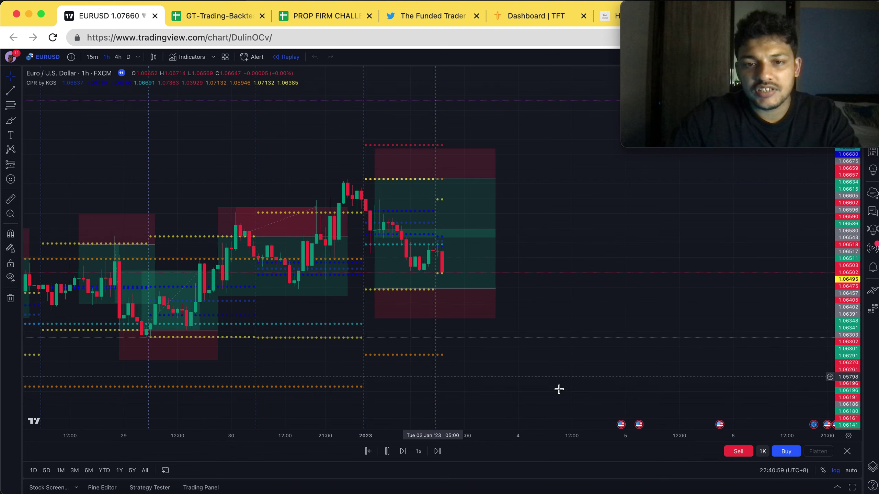
{"action": "left_click", "coordinate": [387, 451]}
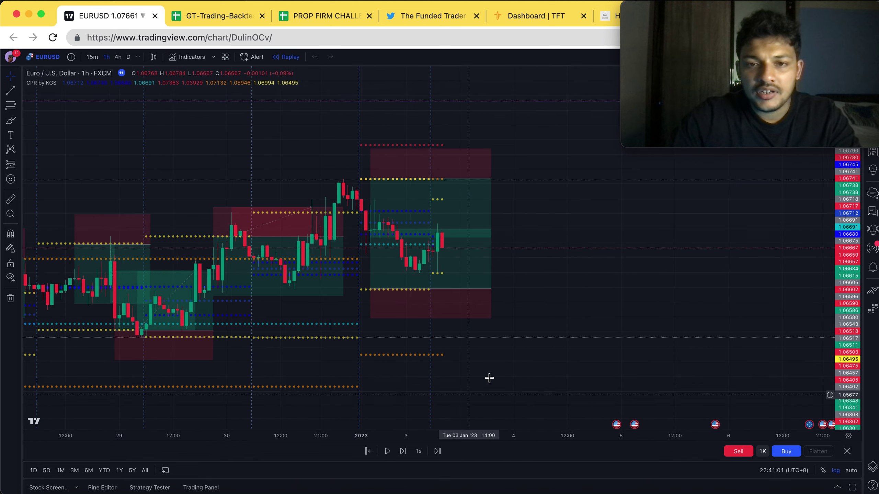
{"action": "left_click", "coordinate": [414, 305]}
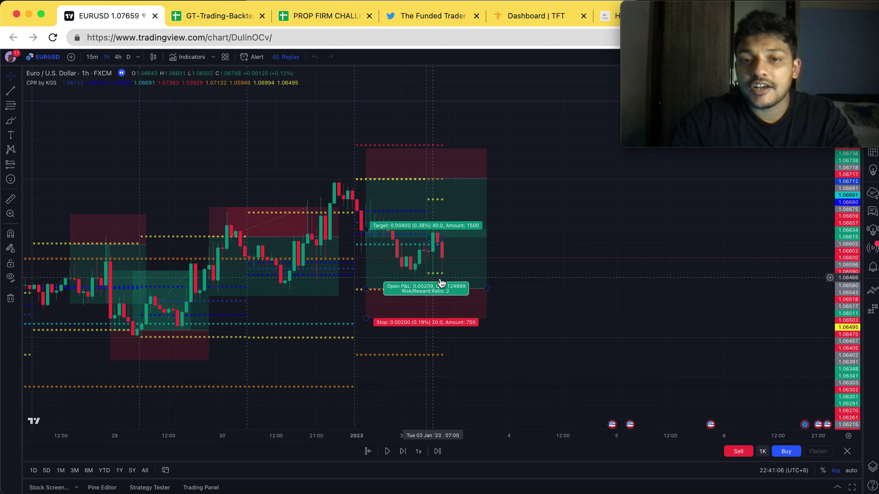
Move the Short and Long Positions to start at the 3 January 06:00 candle, keeping the short near 1.0714 and the long near 1.0639
{"action": "left_click_drag", "start_coordinate": [406, 202], "coordinate": [468, 199]}
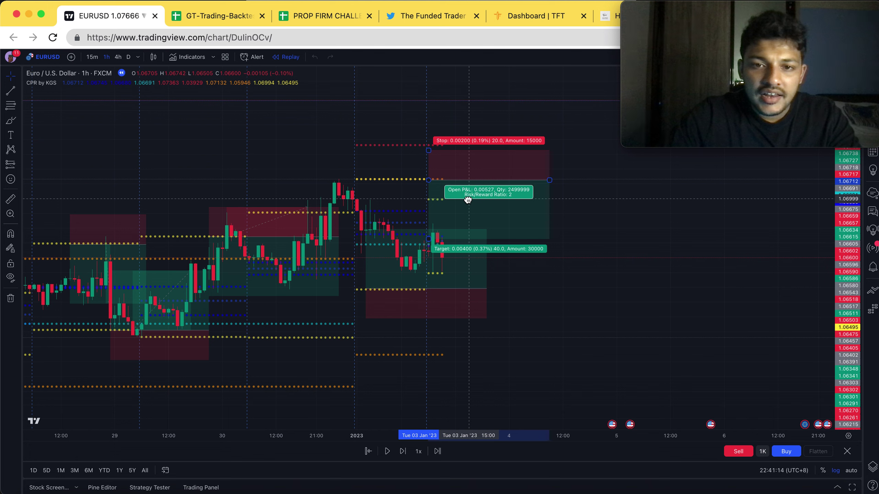
{"action": "left_click", "coordinate": [559, 263]}
{"action": "mouse_move", "coordinate": [417, 267]}
{"action": "left_mouse_down"}
{"action": "mouse_move", "coordinate": [499, 275]}
{"action": "mouse_move", "coordinate": [483, 274]}
{"action": "left_mouse_up"}
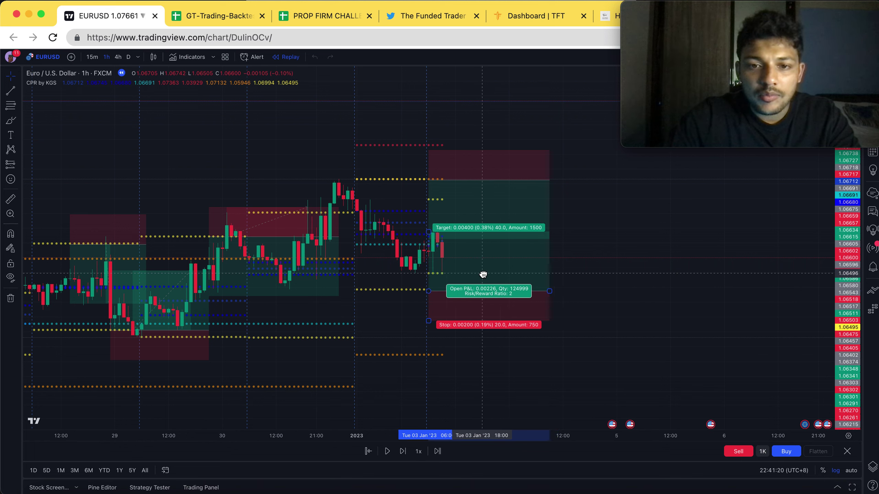
{"action": "left_click_drag", "start_coordinate": [483, 274], "coordinate": [483, 273]}
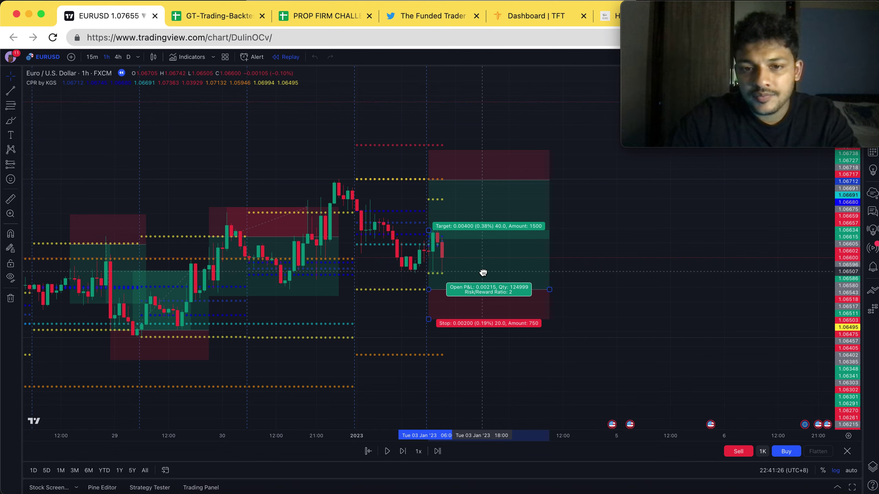
{"action": "left_click", "coordinate": [602, 283]}
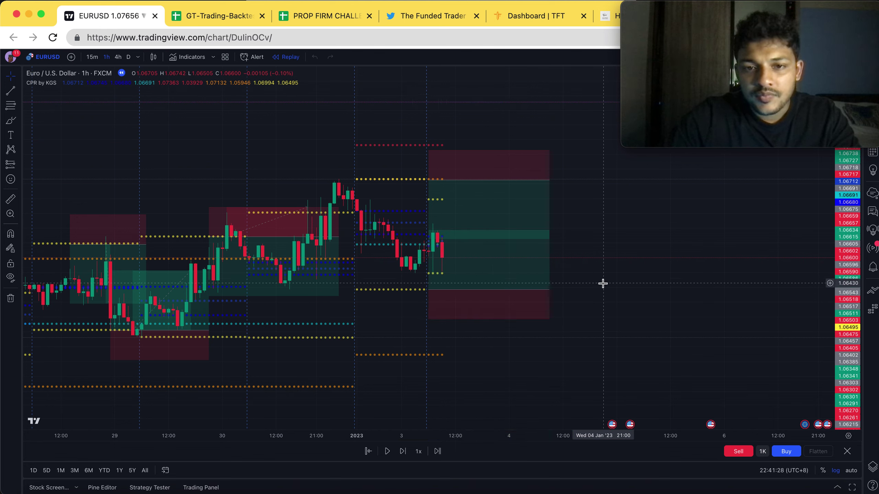
Lower the Long Position so its entry sits on the lower orange CPR level at about 1.0594
{"action": "mouse_move", "coordinate": [451, 249]}
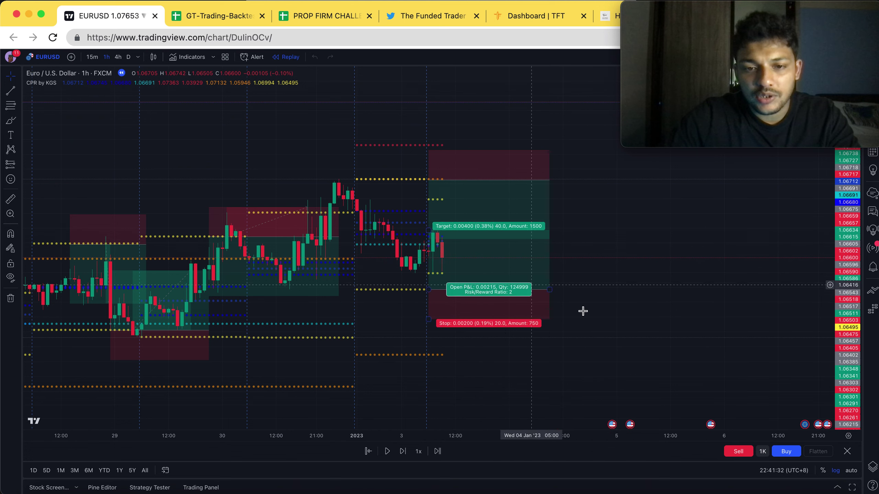
{"action": "mouse_move", "coordinate": [516, 273]}
{"action": "left_mouse_down"}
{"action": "mouse_move", "coordinate": [515, 349]}
{"action": "mouse_move", "coordinate": [519, 333]}
{"action": "left_mouse_up"}
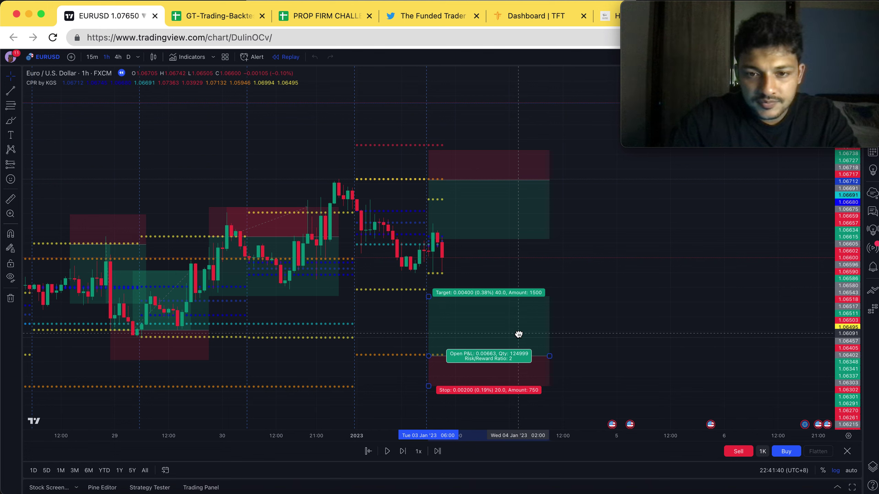
{"action": "left_click_drag", "start_coordinate": [519, 333], "coordinate": [519, 333]}
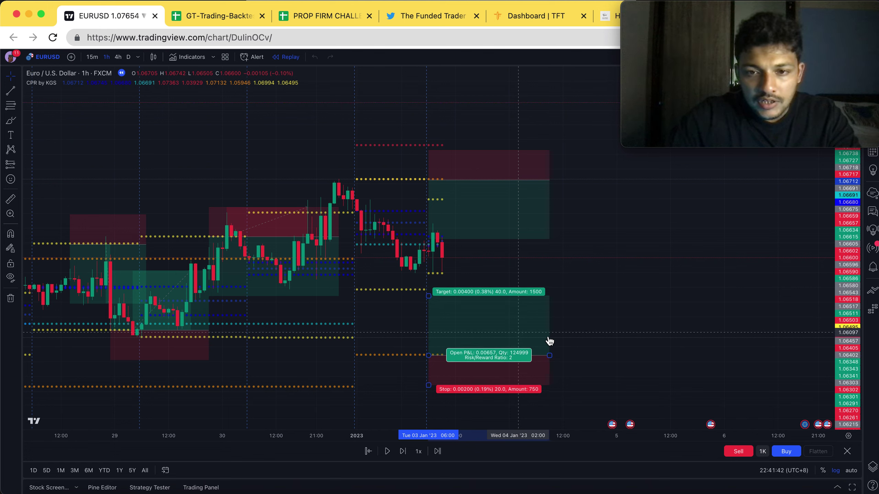
{"action": "left_click", "coordinate": [600, 318]}
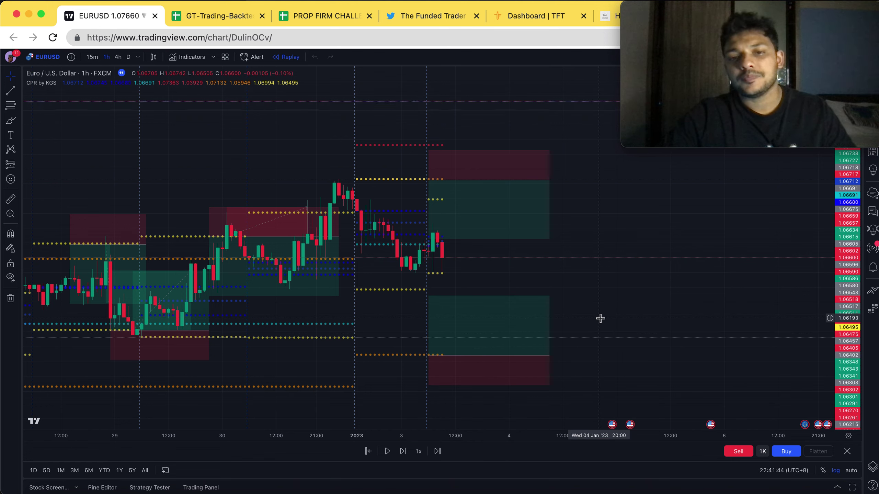
Resume the bar replay, play it through the afternoon of 3 January 2023 and pause it
{"action": "scroll", "coordinate": [573, 304], "scroll_direction": "right", "scroll_amount": 3}
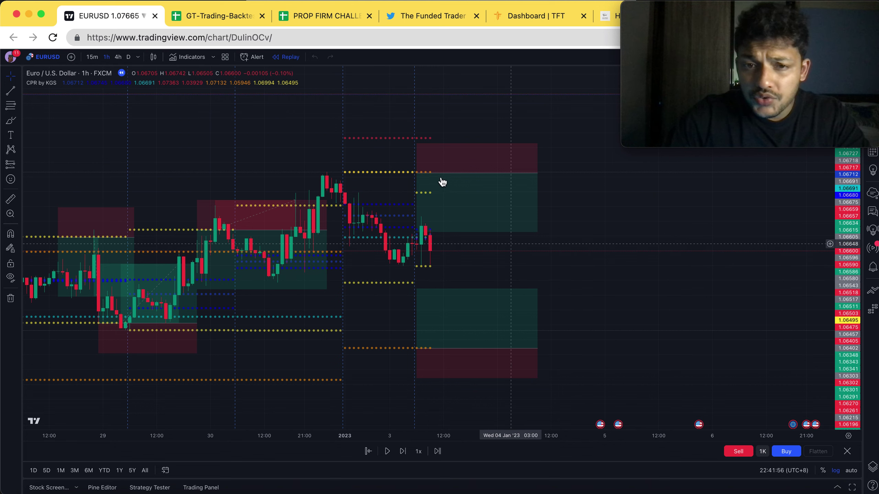
{"action": "left_click", "coordinate": [428, 175]}
{"action": "left_click", "coordinate": [464, 356]}
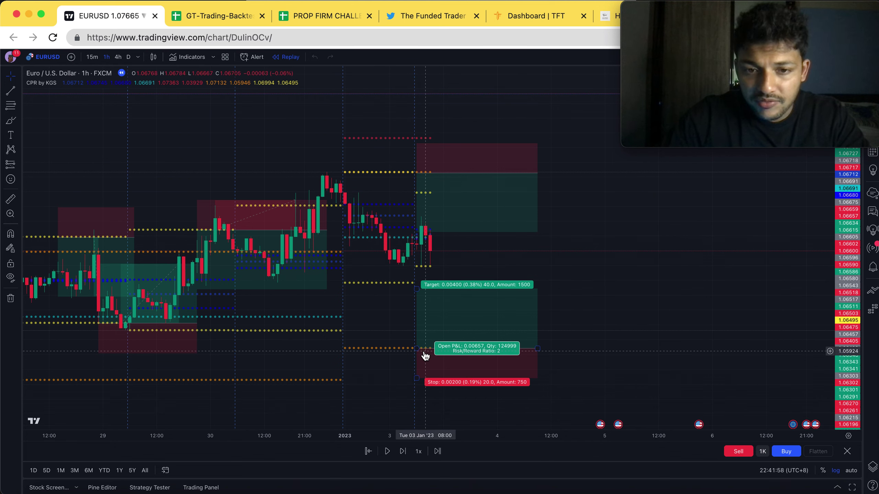
{"action": "left_click", "coordinate": [654, 278]}
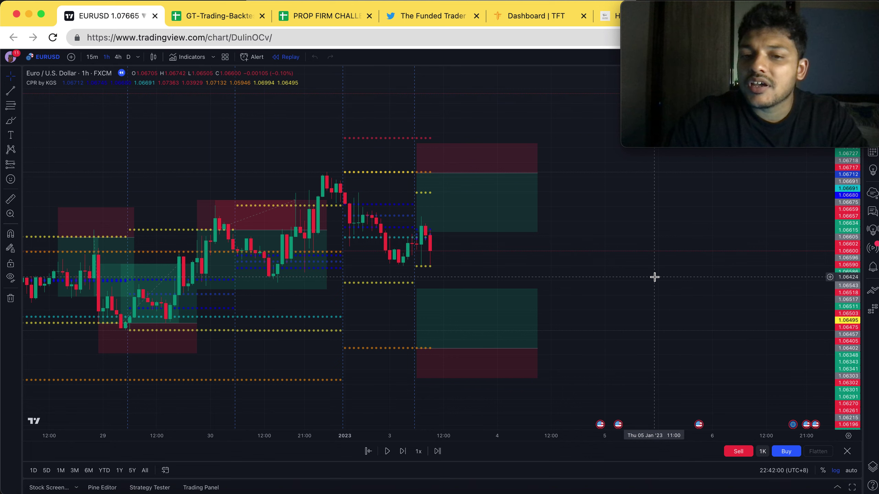
{"action": "scroll", "coordinate": [654, 276], "scroll_direction": "down", "scroll_amount": 1}
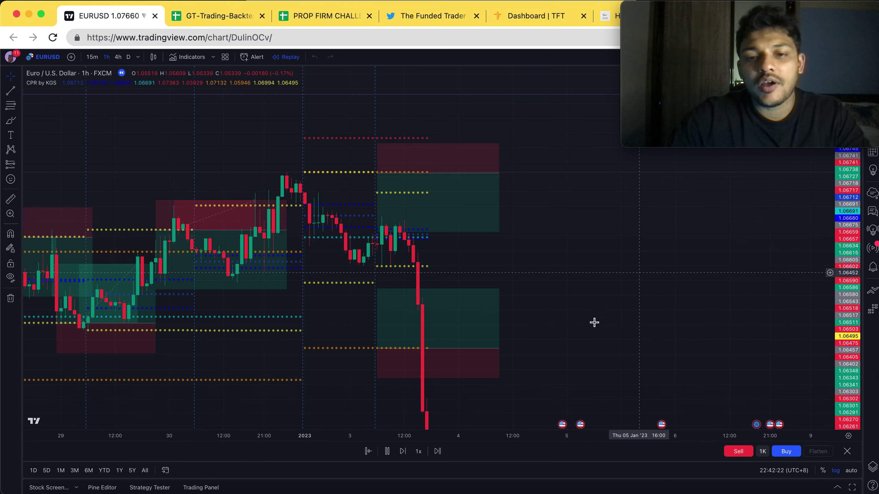
{"action": "left_click", "coordinate": [387, 450]}
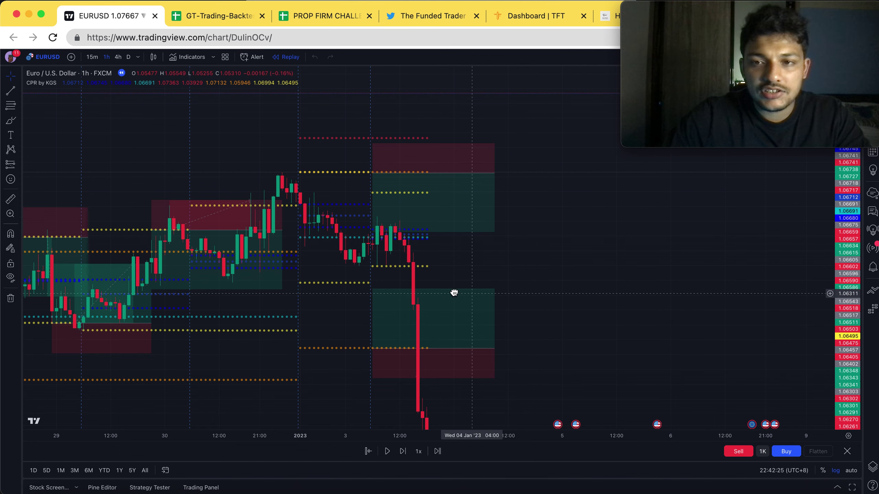
{"action": "left_click_drag", "start_coordinate": [453, 292], "coordinate": [446, 288]}
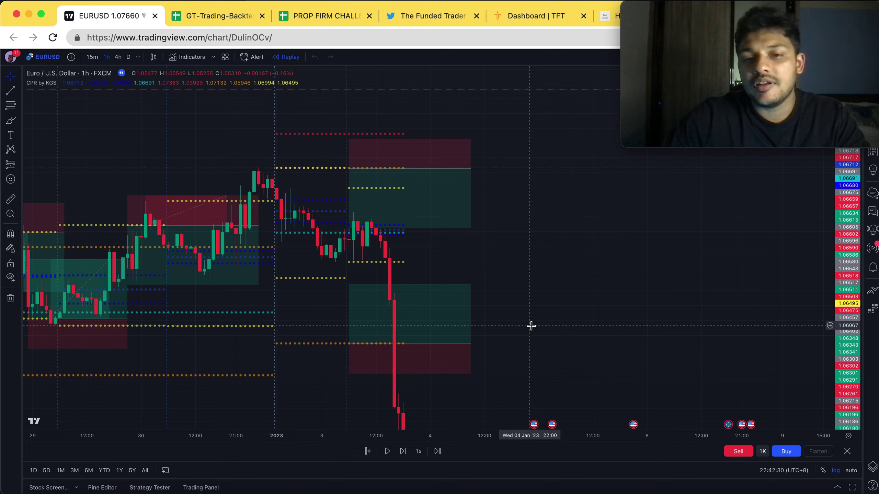
Delete the Short Position drawn over the 3 January session and bring the whole price drop into view
{"action": "left_click", "coordinate": [445, 180]}
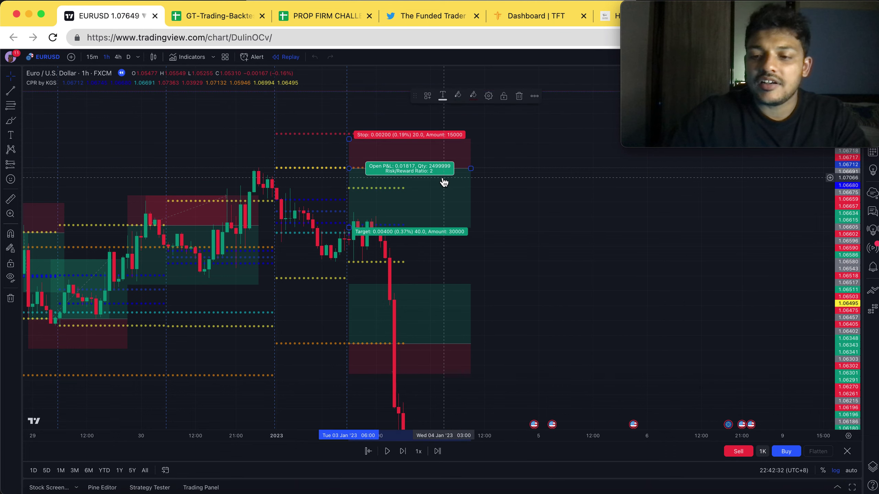
{"action": "key", "text": "Delete"}
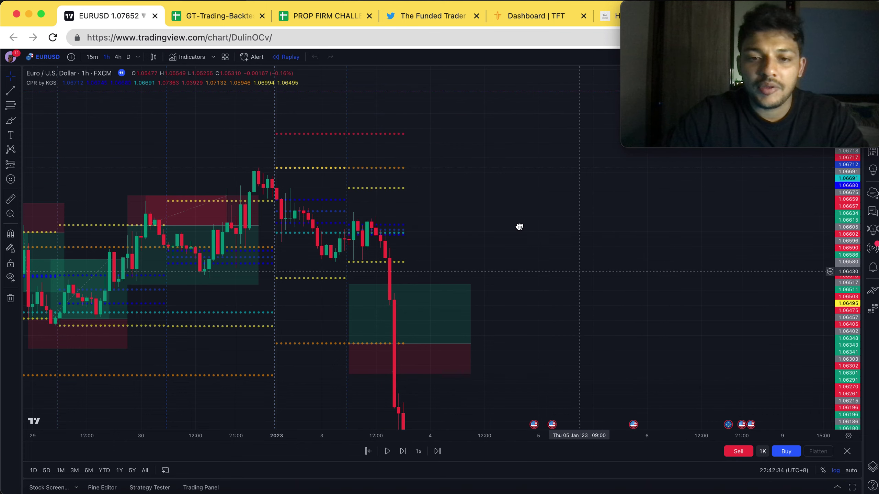
{"action": "left_click_drag", "start_coordinate": [550, 250], "coordinate": [514, 204]}
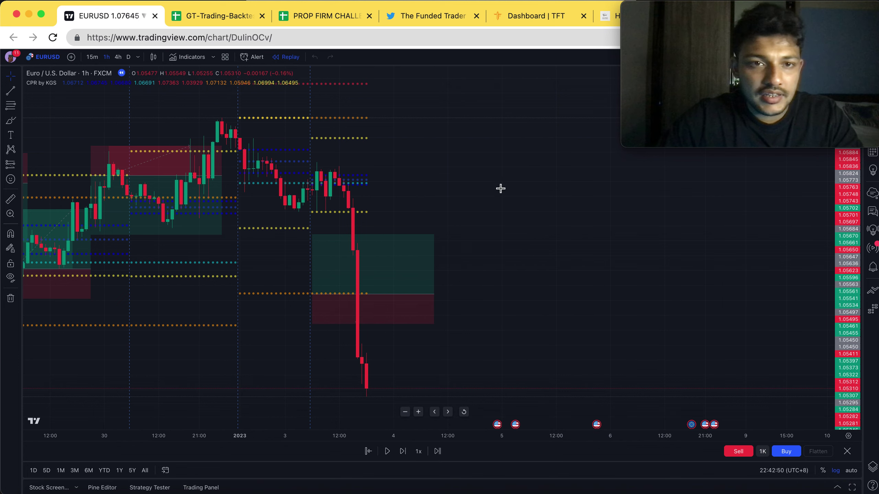
{"action": "left_click", "coordinate": [204, 15]}
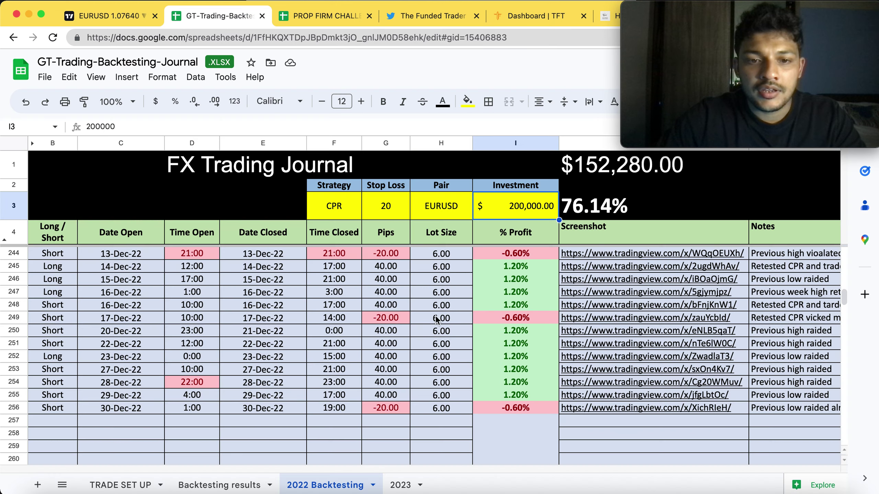
{"action": "mouse_move", "coordinate": [608, 421]}
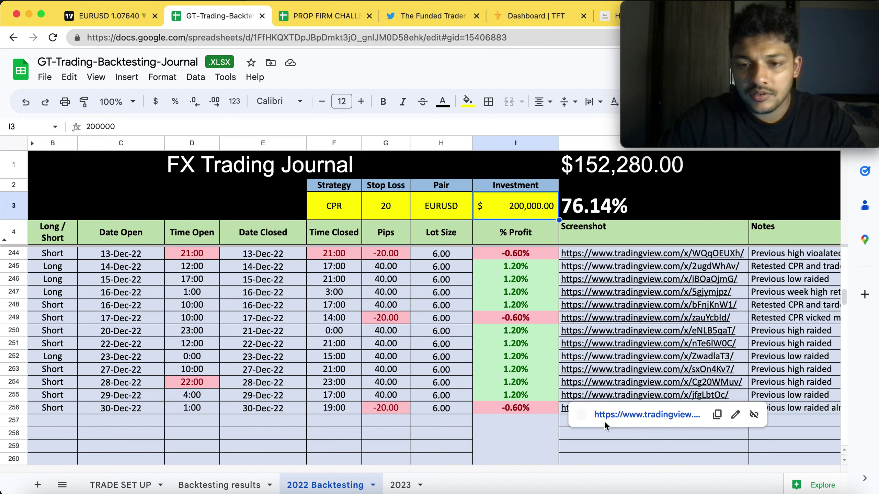
{"action": "left_click", "coordinate": [587, 434]}
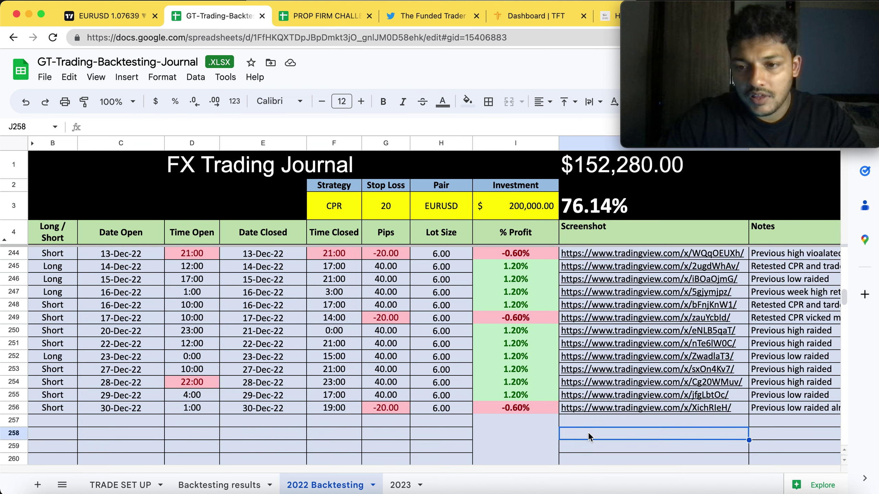
{"action": "left_click", "coordinate": [618, 421]}
{"action": "type", "text": "https://www.tradingview.com/x/KruG39RS/"}
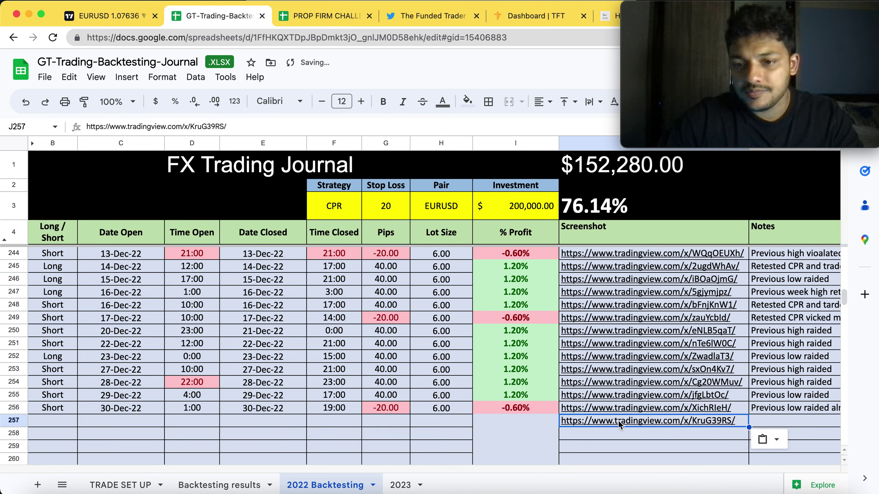
Enter the note "Previous week low violated and hit SL" in cell K257
{"action": "left_click", "coordinate": [766, 420]}
{"action": "type", "text": "P"}
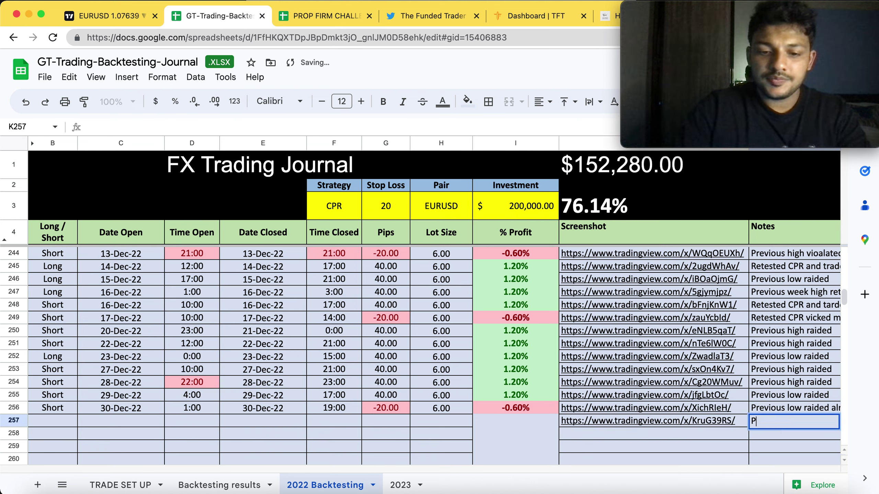
{"action": "type", "text": "revipuo"}
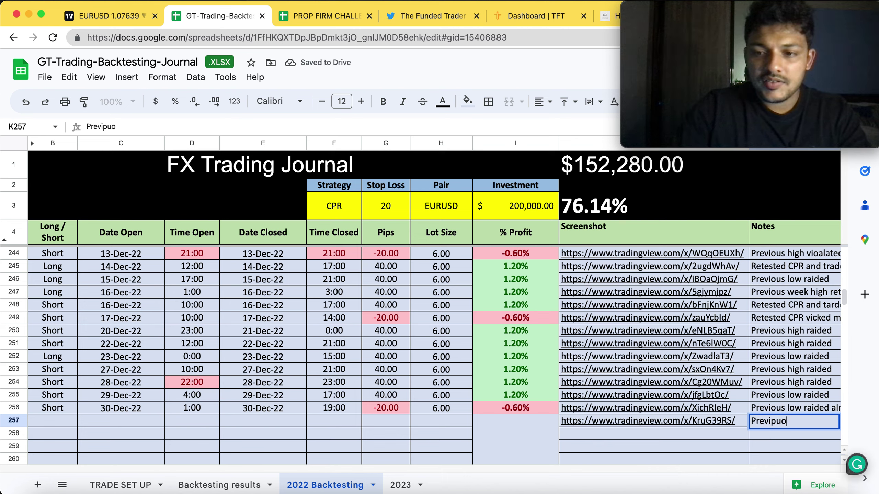
{"action": "key", "text": "BackSpace"}
{"action": "key", "text": "BackSpace"}
{"action": "key", "text": "BackSpace"}
{"action": "type", "text": "ous "}
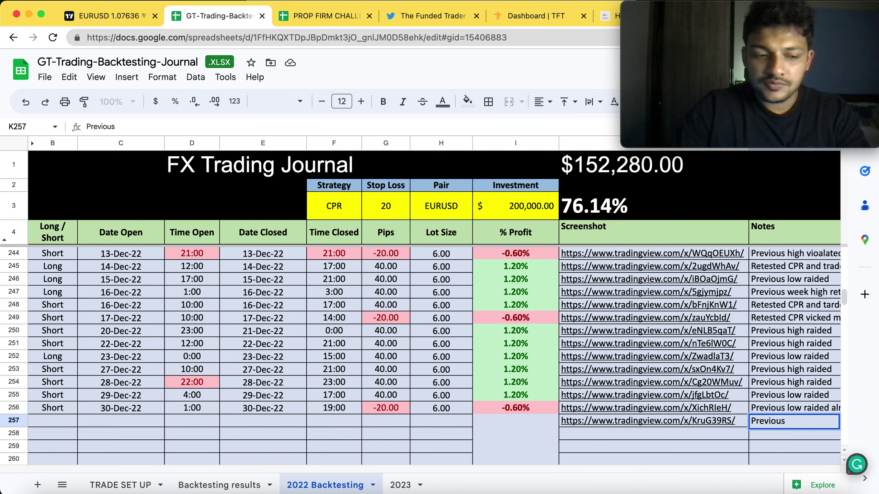
{"action": "type", "text": "week low violate"}
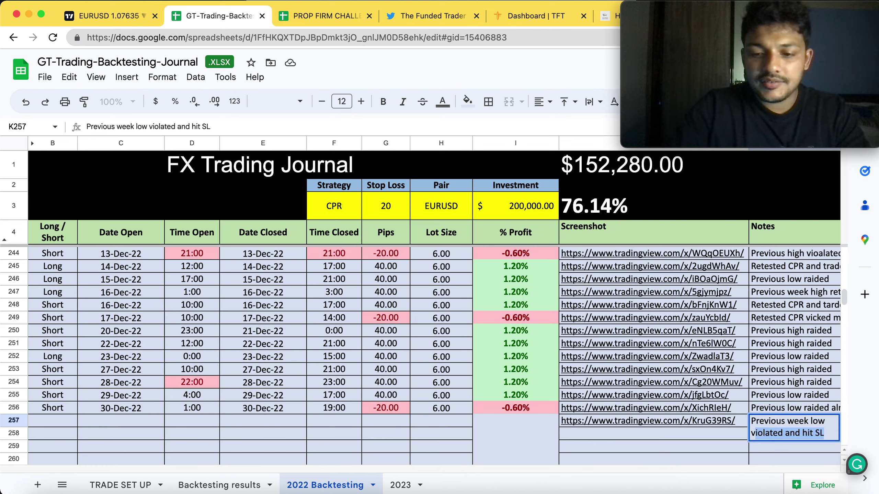
{"action": "type", "text": "d"}
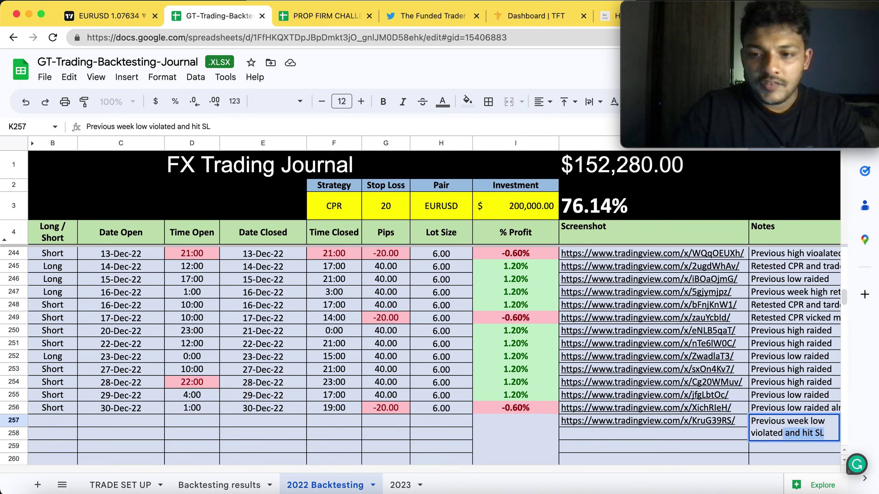
{"action": "key", "text": "Return"}
Copy the trade details in B256:H256 and paste them into row 257 from column B
{"action": "key", "text": "Up"}
{"action": "key", "text": "Left"}
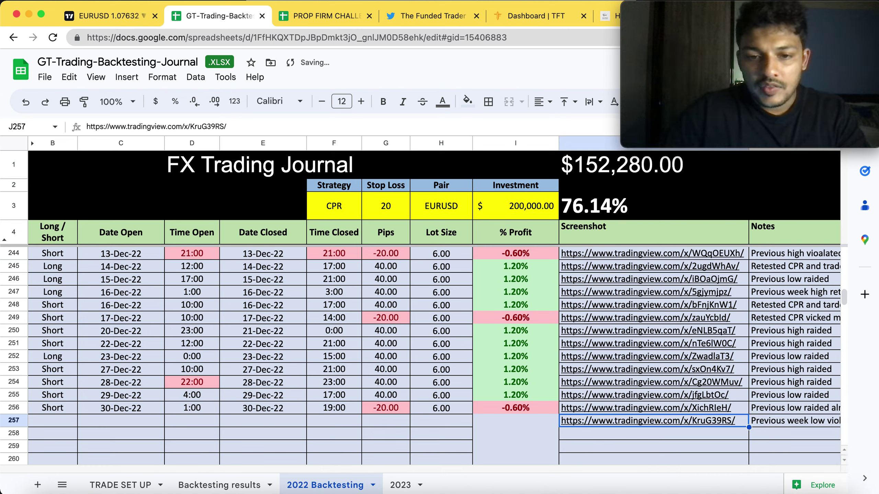
{"action": "key", "text": "Left"}
{"action": "left_click", "coordinate": [381, 413]}
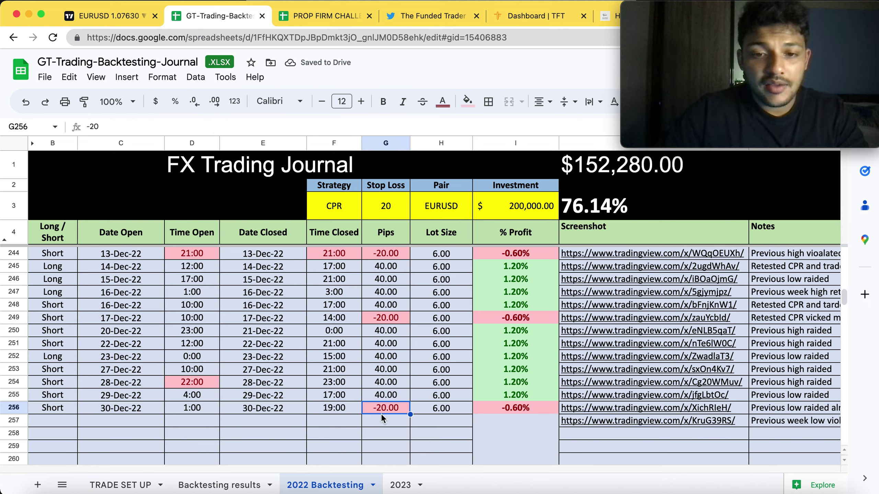
{"action": "key", "text": "Left"}
{"action": "key", "text": "Left"}
{"action": "key", "text": "Left"}
{"action": "key", "text": "Left"}
{"action": "key", "text": "Left"}
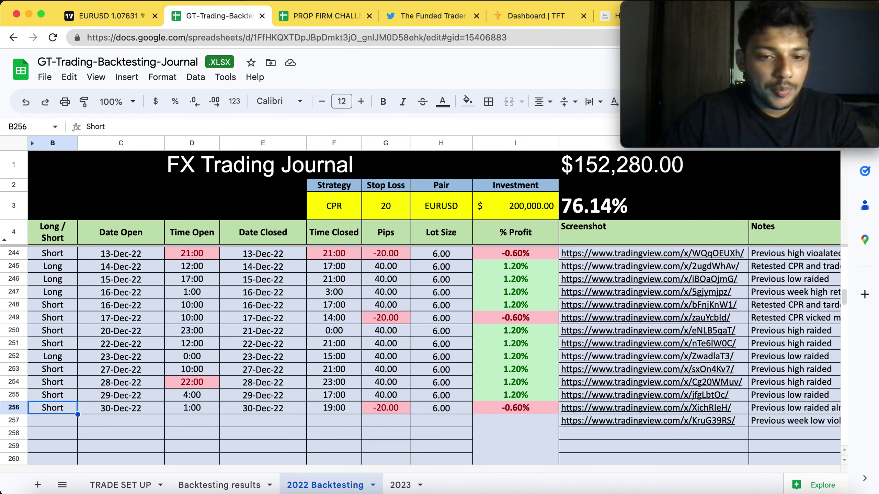
{"action": "key", "text": "shift+Right"}
{"action": "key", "text": "shift+Right"}
{"action": "key", "text": "shift+Right"}
{"action": "key", "text": "shift+Right"}
{"action": "key", "text": "shift+Right"}
{"action": "key", "text": "shift+Right"}
{"action": "key", "text": "shift+Right"}
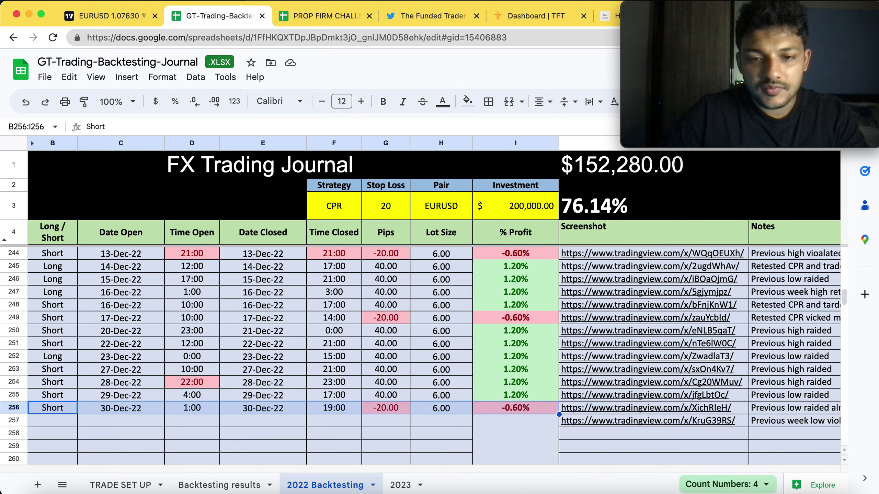
{"action": "key", "text": "shift+Left"}
{"action": "key", "text": "super+c"}
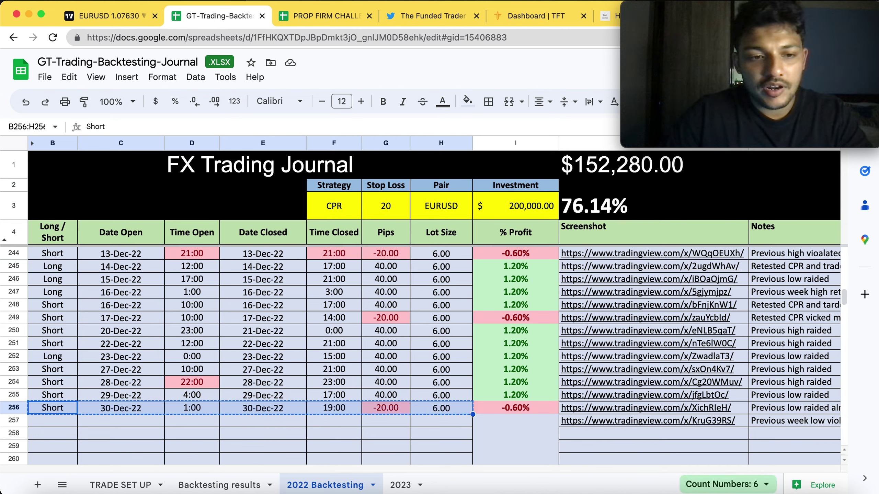
{"action": "key", "text": "Down"}
{"action": "key", "text": "super+v"}
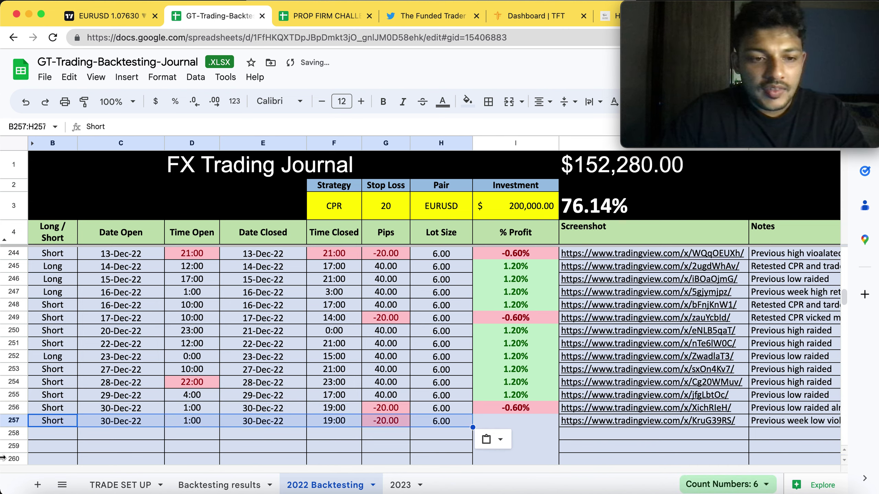
Change the trade direction in cell B257 to Long
{"action": "left_click", "coordinate": [50, 427]}
{"action": "type", "text": "Long"}
{"action": "key", "text": "Return"}
{"action": "key", "text": "Right"}
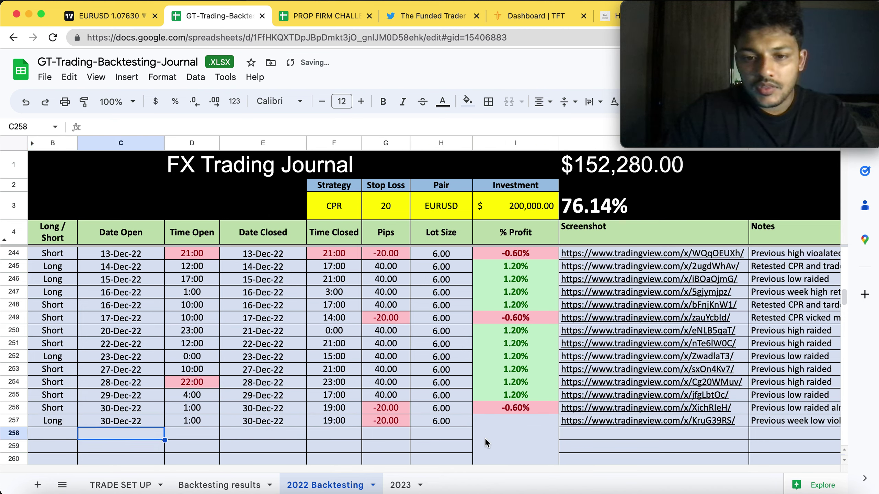
Fill the % Profit formula from I256 down into I257
{"action": "left_click", "coordinate": [513, 412]}
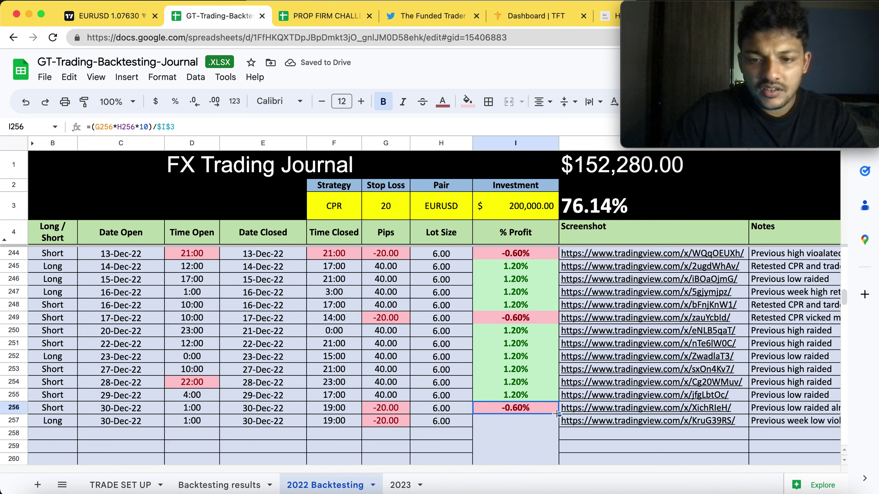
{"action": "left_click_drag", "start_coordinate": [557, 413], "coordinate": [555, 418]}
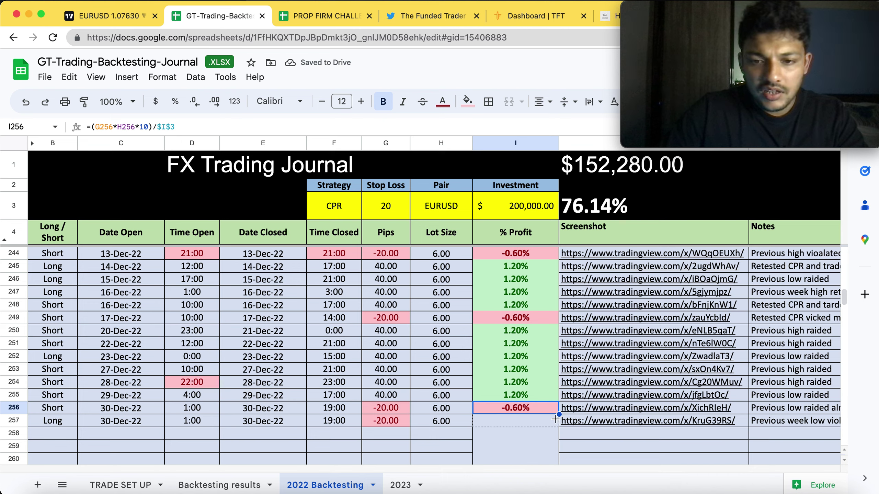
{"action": "left_click_drag", "start_coordinate": [451, 426], "coordinate": [446, 424]}
{"action": "left_click", "coordinate": [446, 422]}
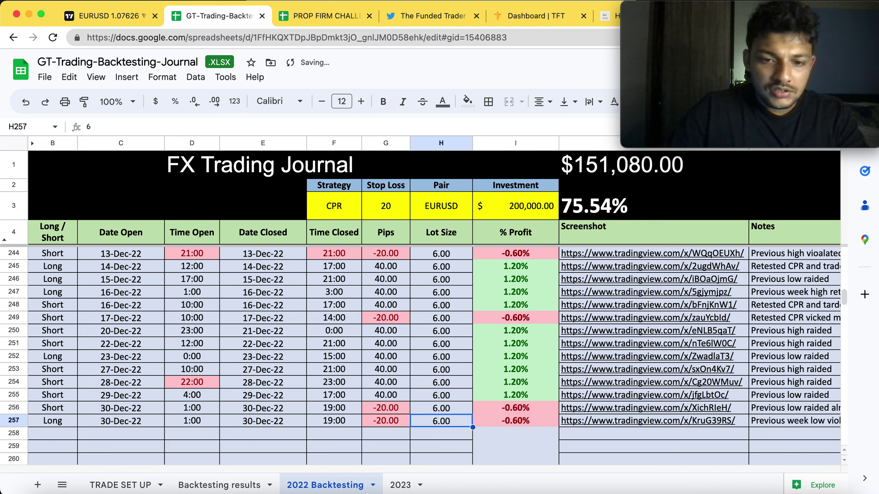
{"action": "key", "text": "Left"}
{"action": "key", "text": "Left"}
{"action": "key", "text": "Left"}
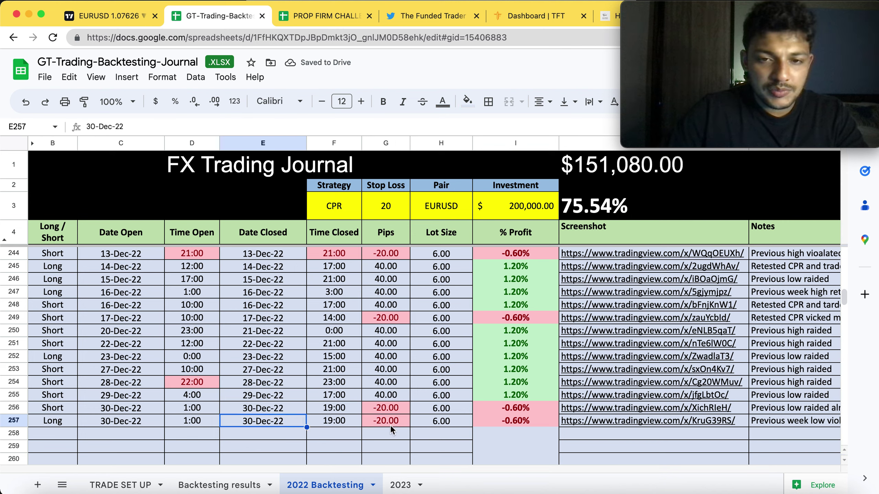
Check the trade's date on the EURUSD chart and set Date Open in C257 to 3-Jan-23
{"action": "scroll", "coordinate": [391, 426], "scroll_direction": "down", "scroll_amount": 4}
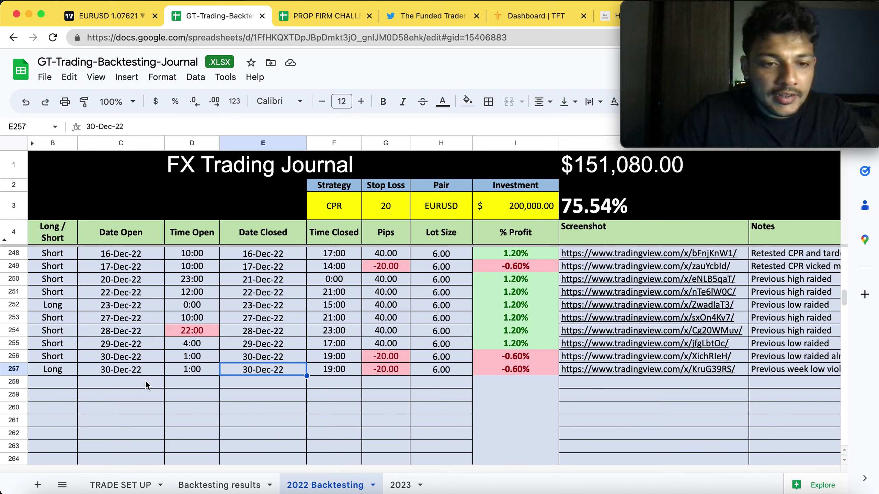
{"action": "left_click", "coordinate": [127, 373]}
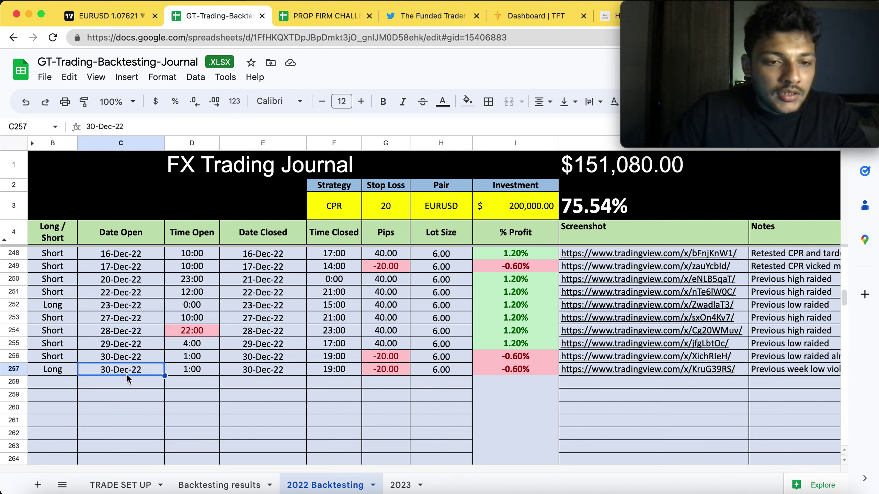
{"action": "left_click", "coordinate": [114, 14]}
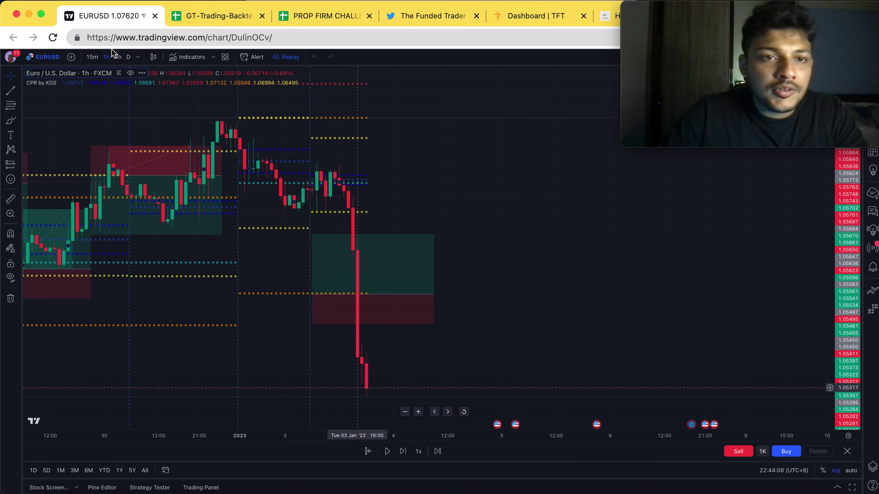
{"action": "left_click", "coordinate": [212, 23]}
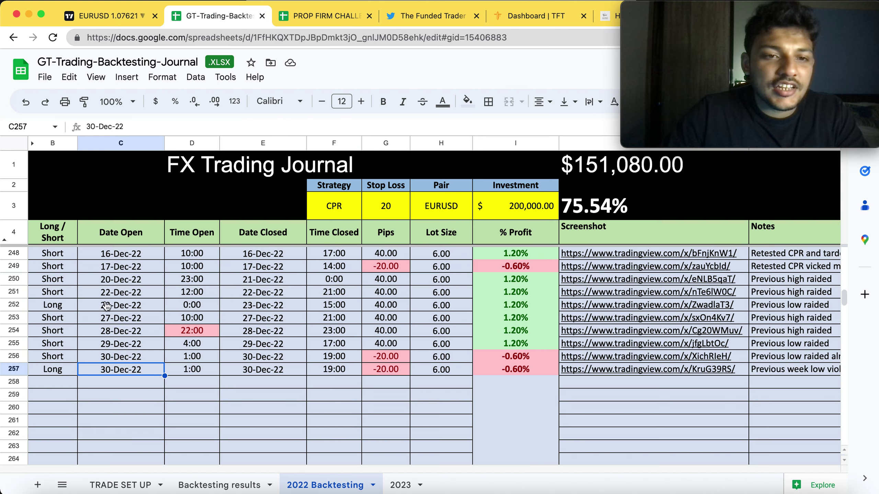
{"action": "left_click", "coordinate": [95, 124]}
{"action": "key", "text": "BackSpace"}
{"action": "key", "text": "BackSpace"}
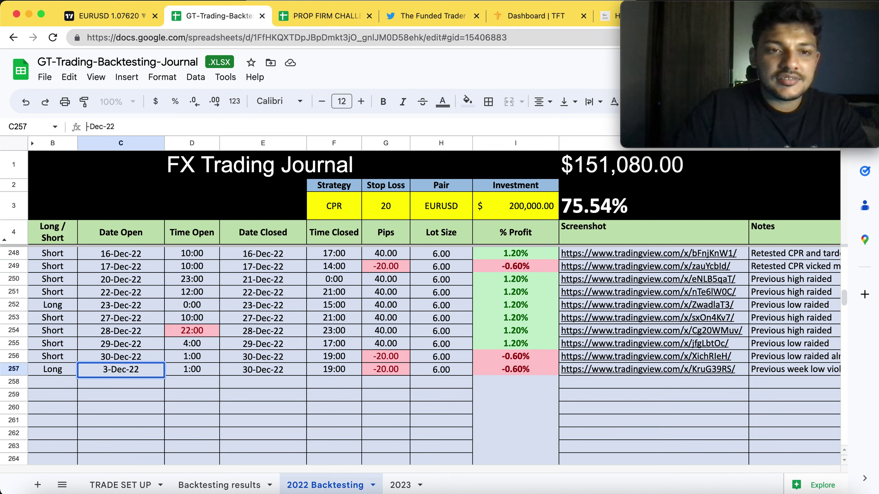
{"action": "type", "text": "3"}
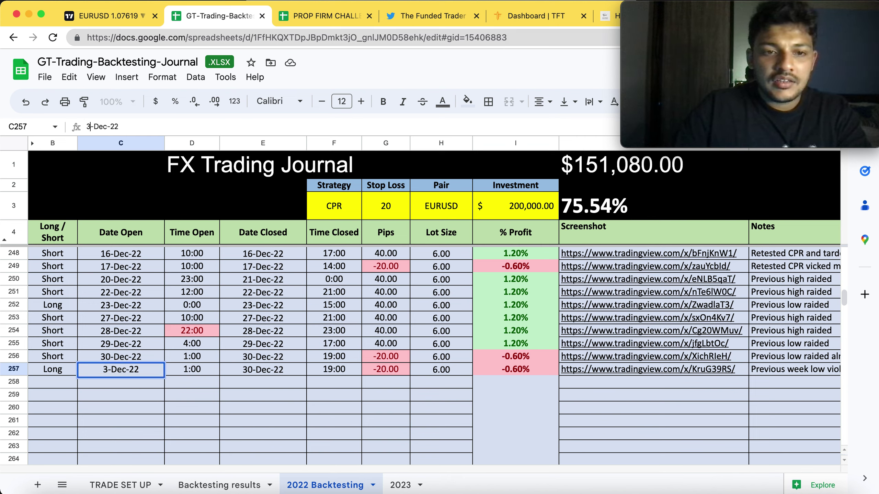
{"action": "double_click", "coordinate": [99, 123]}
{"action": "type", "text": "Jan"}
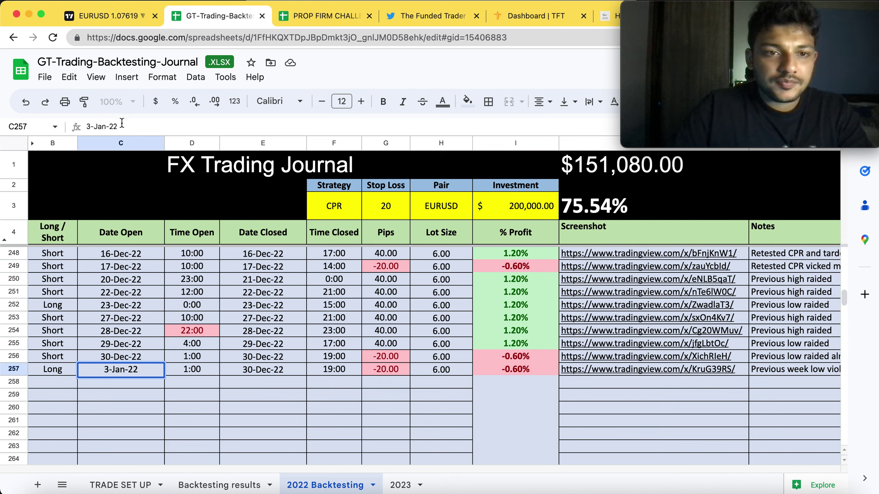
{"action": "key", "text": "BackSpace"}
{"action": "type", "text": "3"}
{"action": "key", "text": "Return"}
{"action": "key", "text": "Up"}
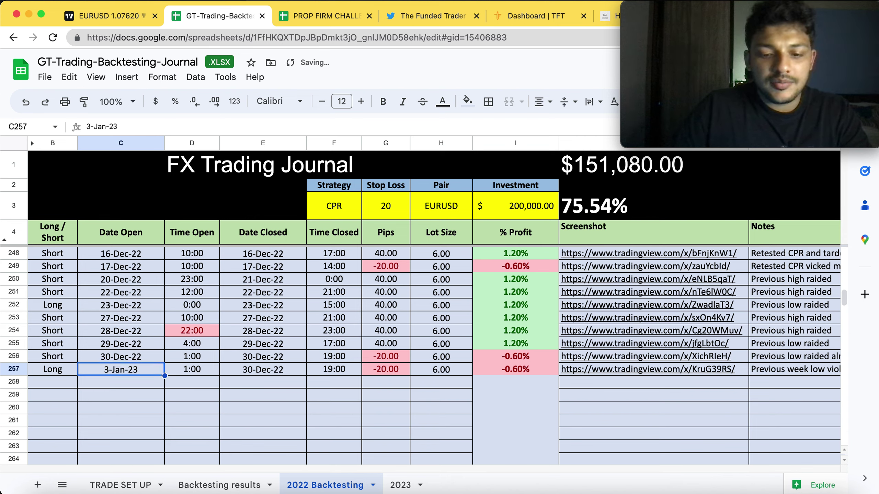
Copy the Date Open value from C257 into the Date Closed cell E257
{"action": "key", "text": "super+c"}
{"action": "left_click", "coordinate": [192, 369]}
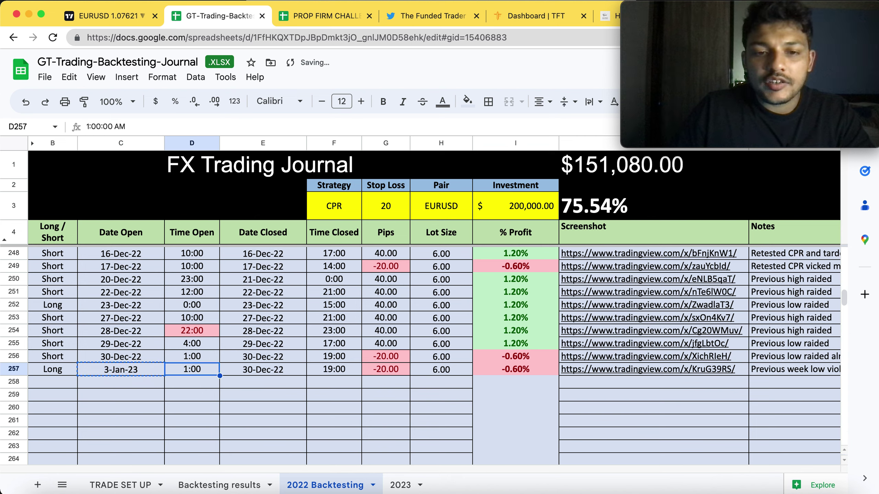
{"action": "left_click", "coordinate": [262, 368]}
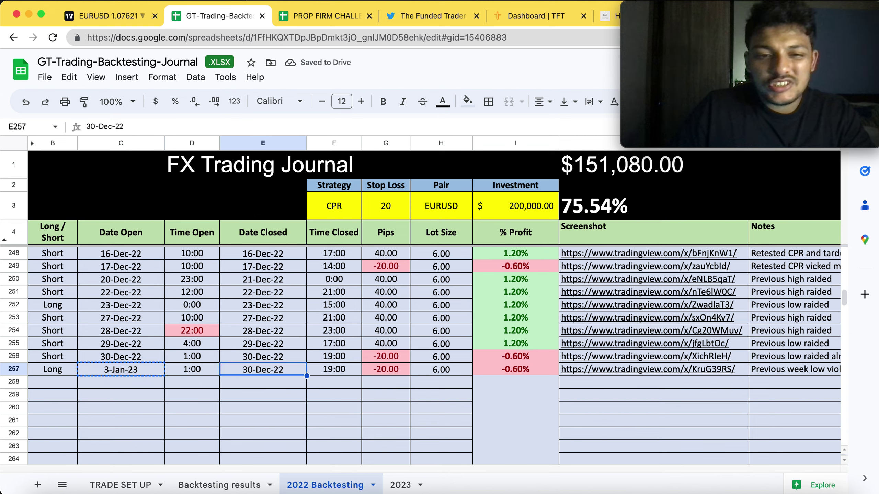
{"action": "key", "text": "super+v"}
Set Time Open in cell D257 to 16:00
{"action": "left_click", "coordinate": [192, 369]}
{"action": "type", "text": "16"}
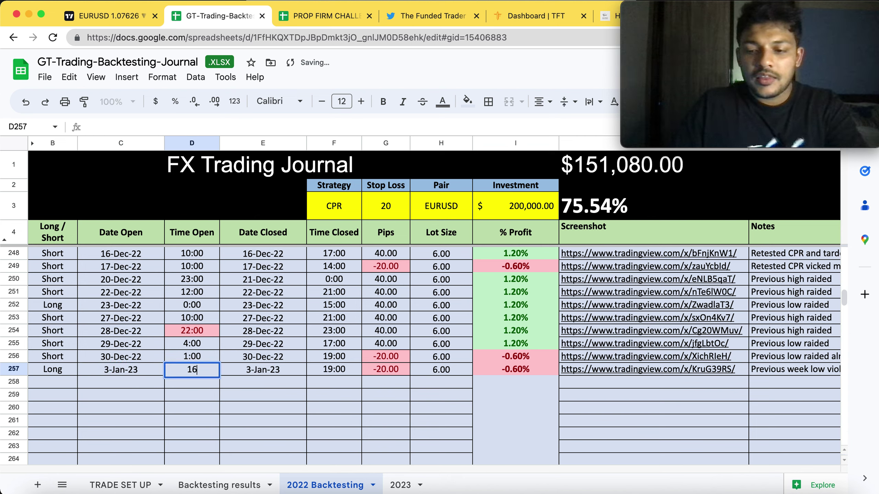
{"action": "type", "text": ":00"}
{"action": "key", "text": "Return"}
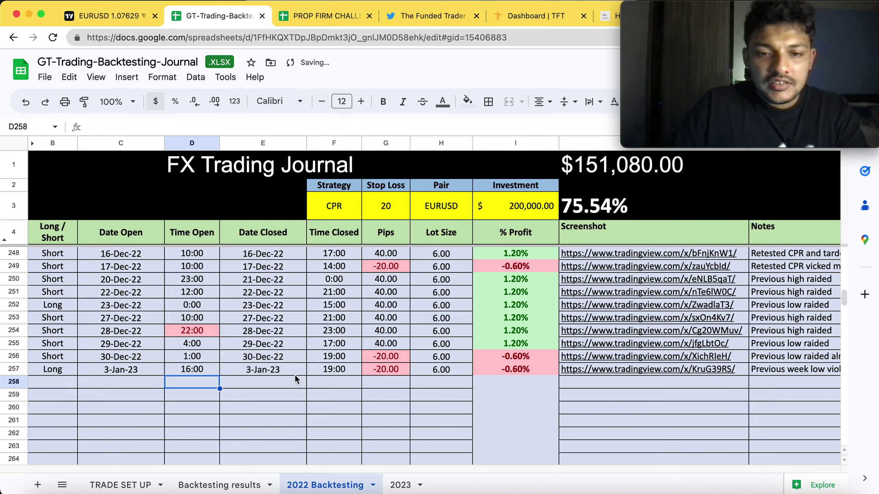
Copy the Time Open value from D257 into the Time Closed cell F257
{"action": "left_click", "coordinate": [207, 367]}
{"action": "key", "text": "super+c"}
{"action": "key", "text": "Tab"}
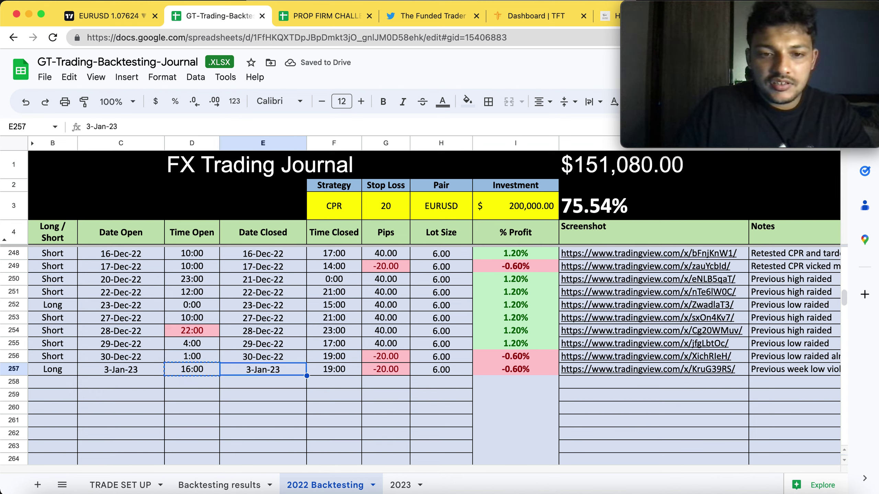
{"action": "key", "text": "Tab"}
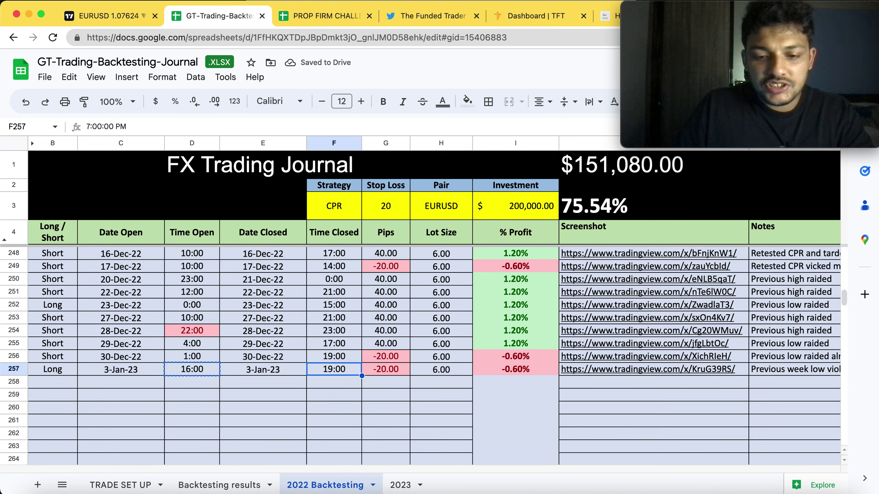
{"action": "key", "text": "super+v"}
{"action": "key", "text": "Return"}
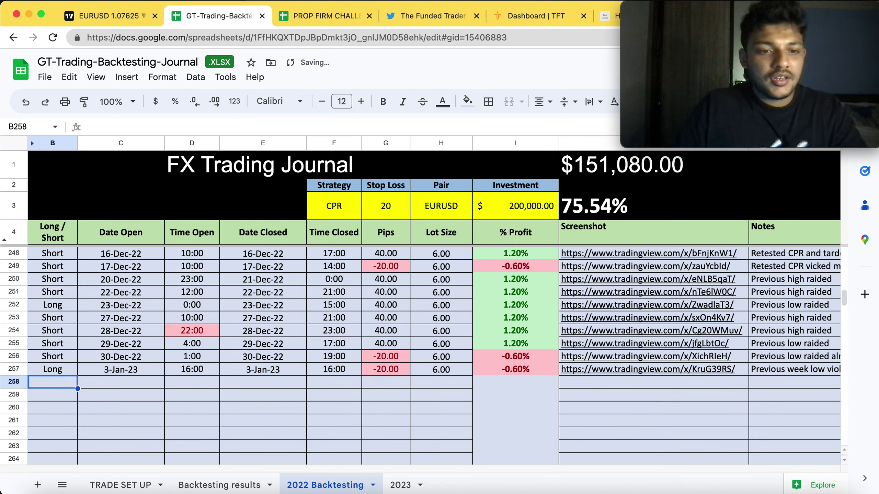
Switch to the TradingView EURUSD chart, play the bar replay forward to about 08:00 on 4 January 2023, and pause it
{"action": "scroll", "coordinate": [302, 414], "scroll_direction": "down", "scroll_amount": 2}
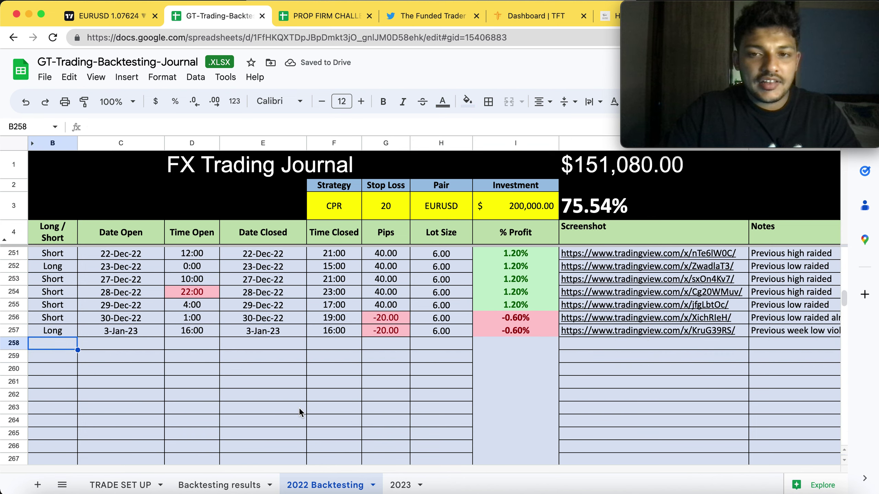
{"action": "left_click", "coordinate": [103, 18]}
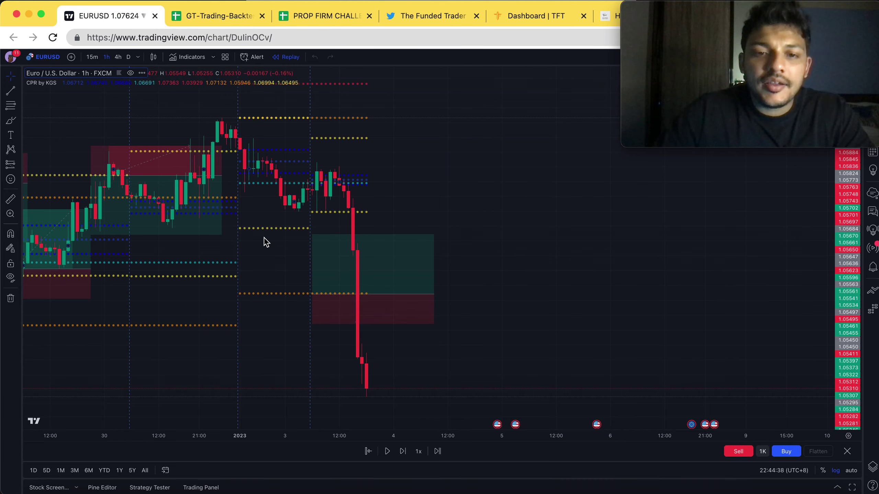
{"action": "scroll", "coordinate": [430, 311], "scroll_direction": "right", "scroll_amount": 3}
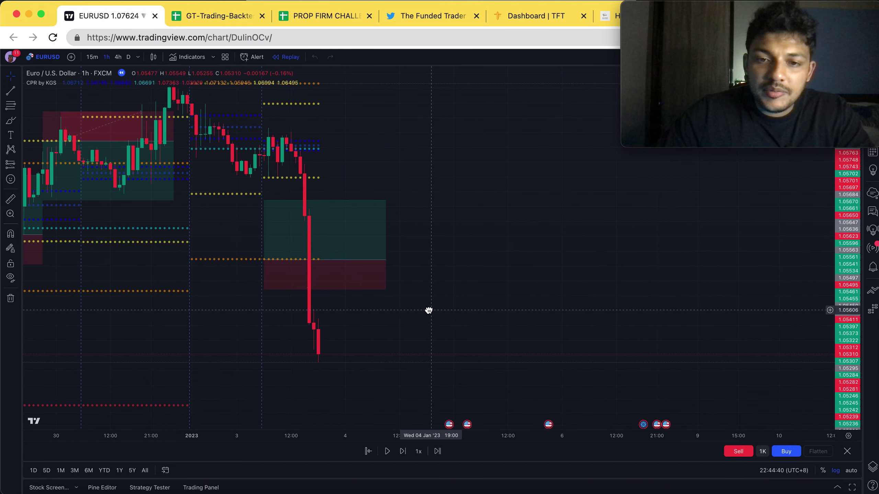
{"action": "left_click", "coordinate": [387, 450]}
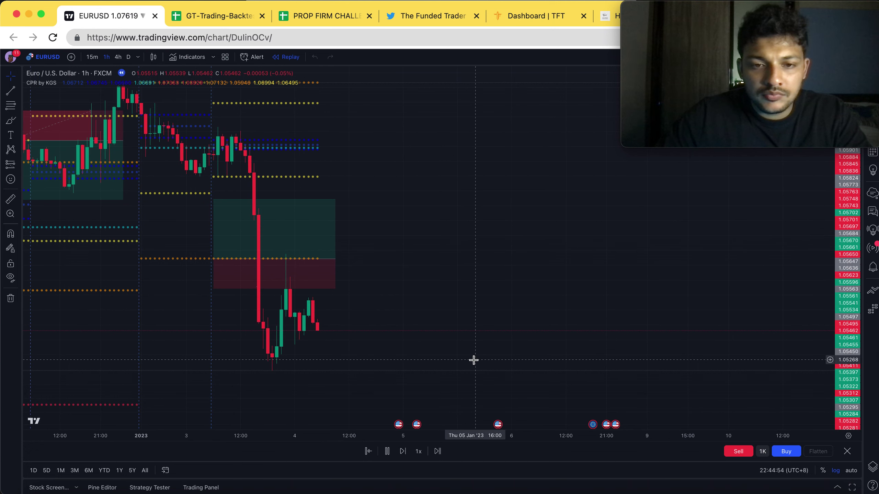
{"action": "key", "text": "shift+Down"}
Shorten the Long Position drawing on the 3 January drop so it ends at 20:00 on 3 January 2023
{"action": "left_click", "coordinate": [320, 257]}
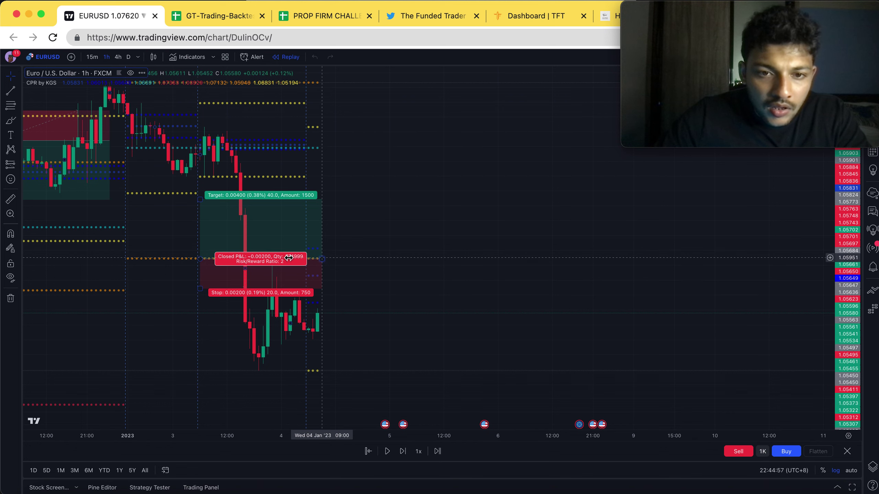
{"action": "mouse_move", "coordinate": [288, 257]}
{"action": "left_mouse_down"}
{"action": "mouse_move", "coordinate": [251, 258]}
{"action": "mouse_move", "coordinate": [263, 258]}
{"action": "left_mouse_up"}
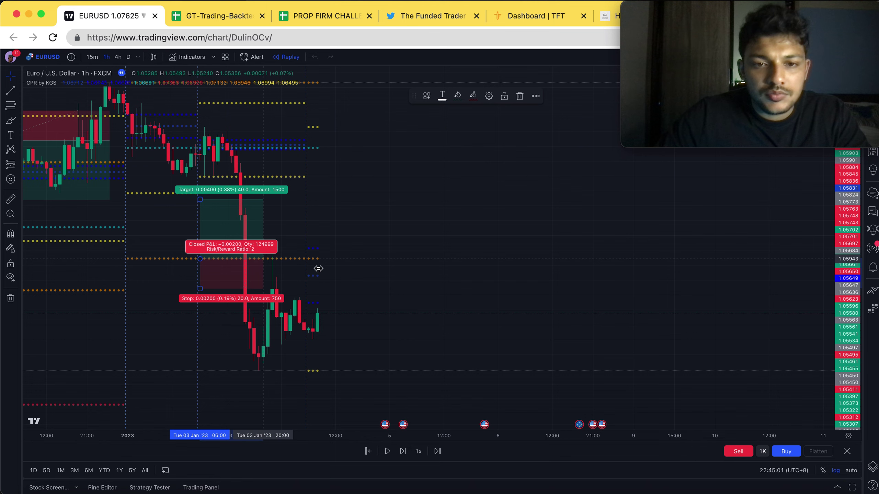
{"action": "left_click_drag", "start_coordinate": [427, 239], "coordinate": [542, 313]}
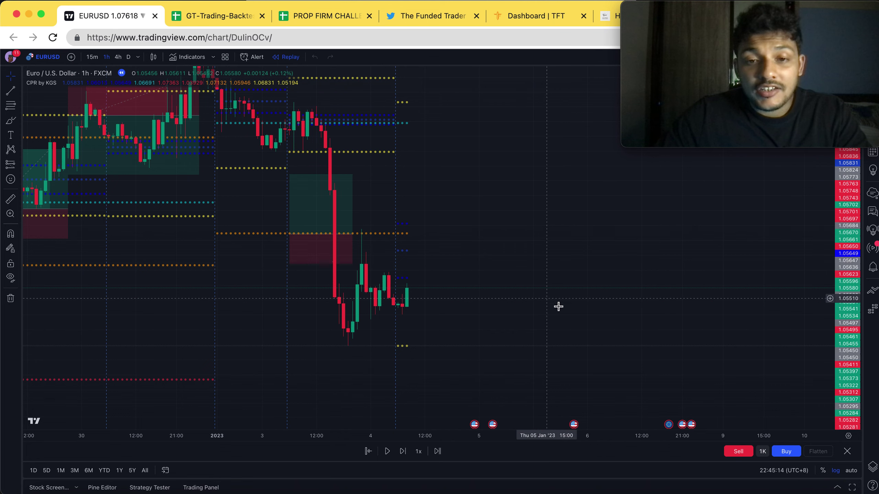
{"action": "left_click_drag", "start_coordinate": [561, 325], "coordinate": [558, 338]}
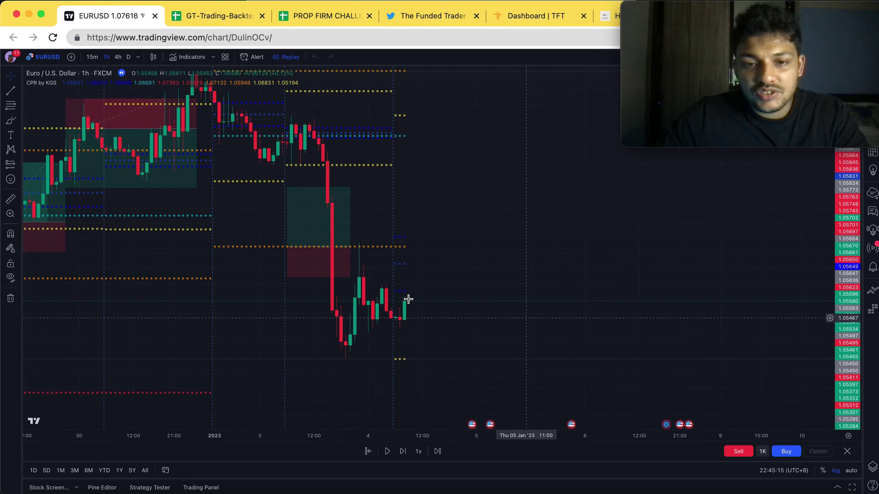
Place a Short Position with the SHORT template, entry at about 1.05653, starting at 08:00 on 4 January 2023
{"action": "left_click", "coordinate": [19, 166]}
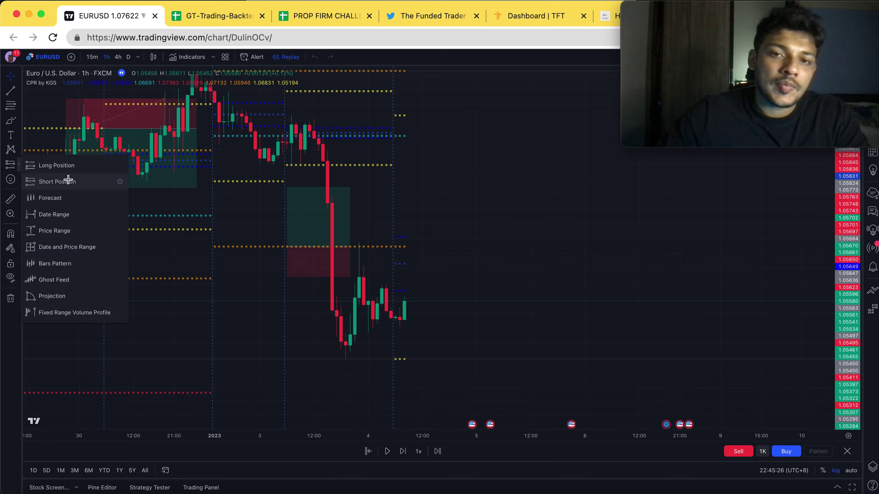
{"action": "left_click", "coordinate": [57, 182]}
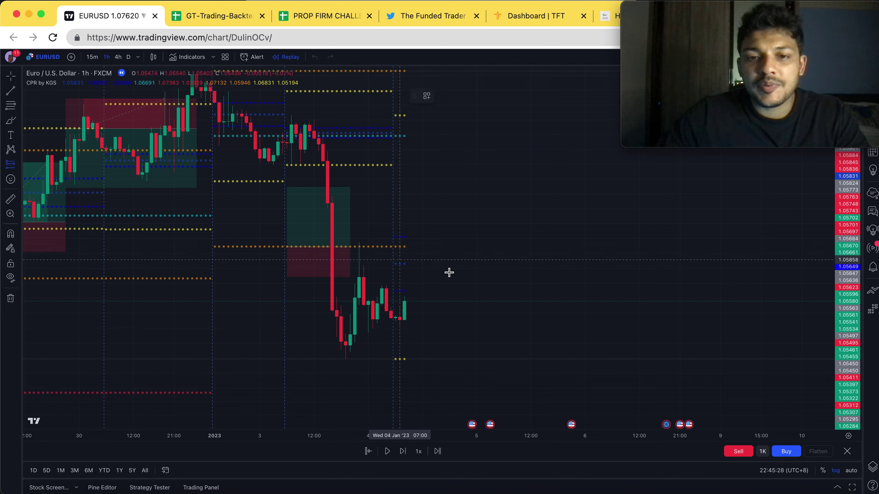
{"action": "left_click", "coordinate": [426, 96]}
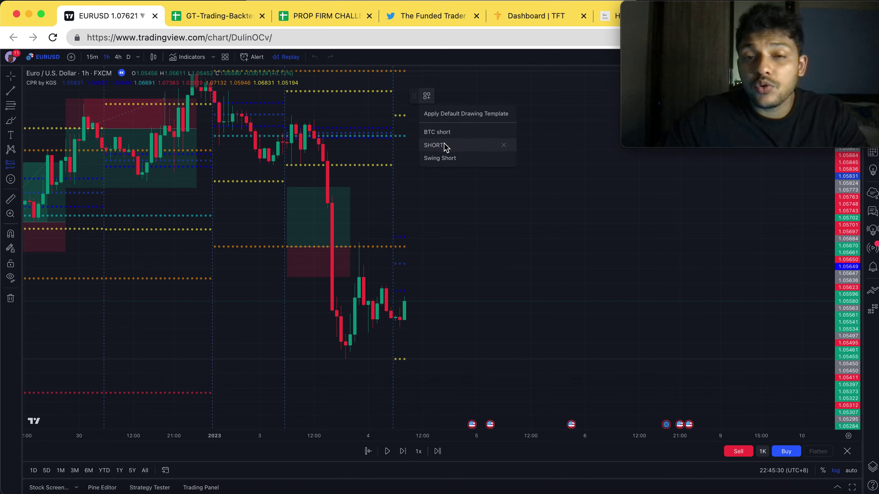
{"action": "left_click", "coordinate": [444, 145]}
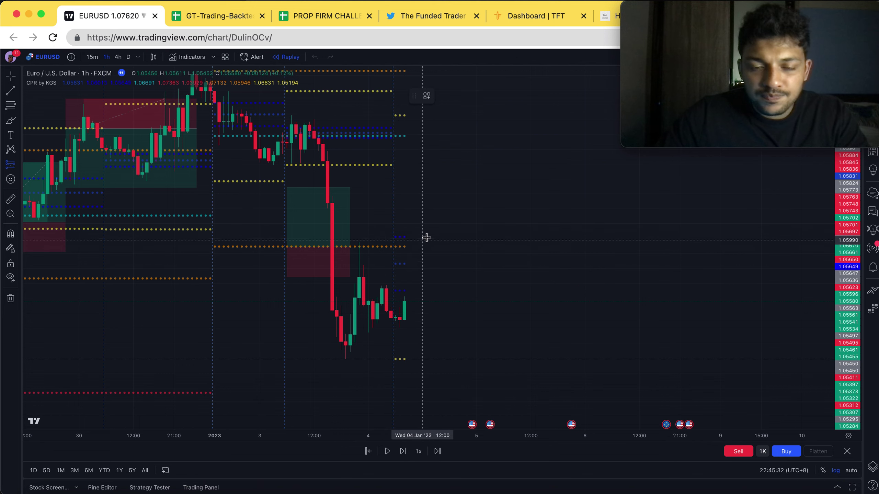
{"action": "left_click", "coordinate": [400, 289]}
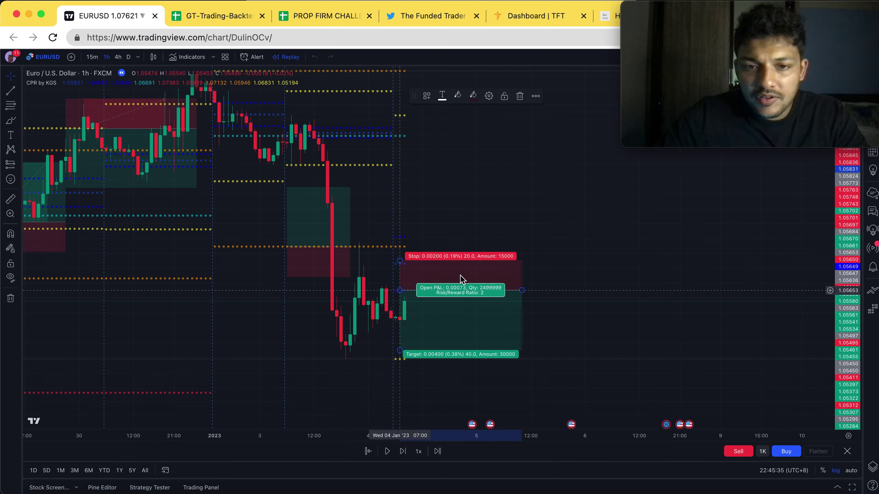
{"action": "left_click_drag", "start_coordinate": [462, 277], "coordinate": [462, 278]}
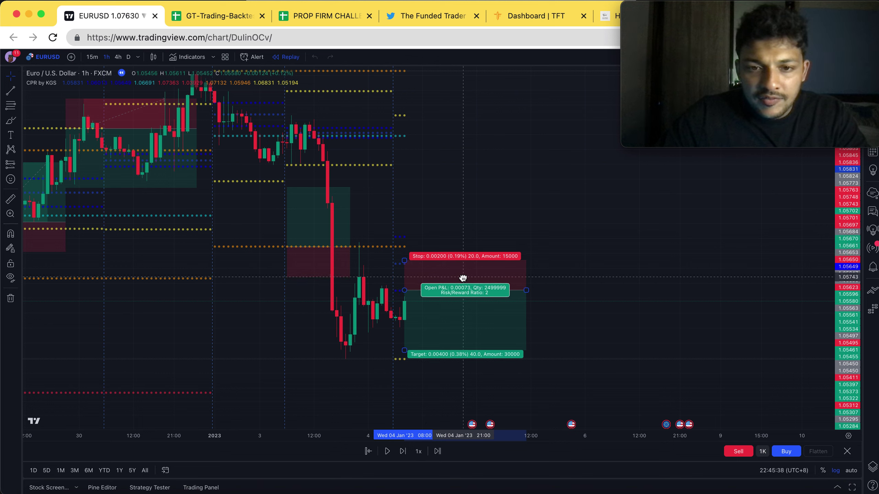
{"action": "left_click", "coordinate": [506, 285]}
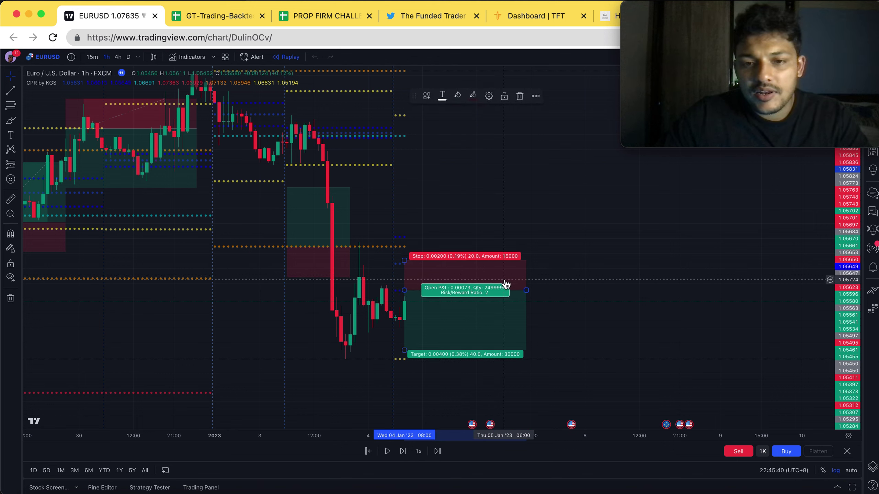
Duplicate the Short Position upward so the copy's entry sits on the orange CPR level at about 1.0595, starting at 08:00 on 4 January 2023
{"action": "mouse_move", "coordinate": [504, 289]}
{"action": "left_mouse_down"}
{"action": "mouse_move", "coordinate": [518, 298]}
{"action": "mouse_move", "coordinate": [496, 286]}
{"action": "mouse_move", "coordinate": [502, 217]}
{"action": "mouse_move", "coordinate": [496, 251]}
{"action": "left_mouse_up"}
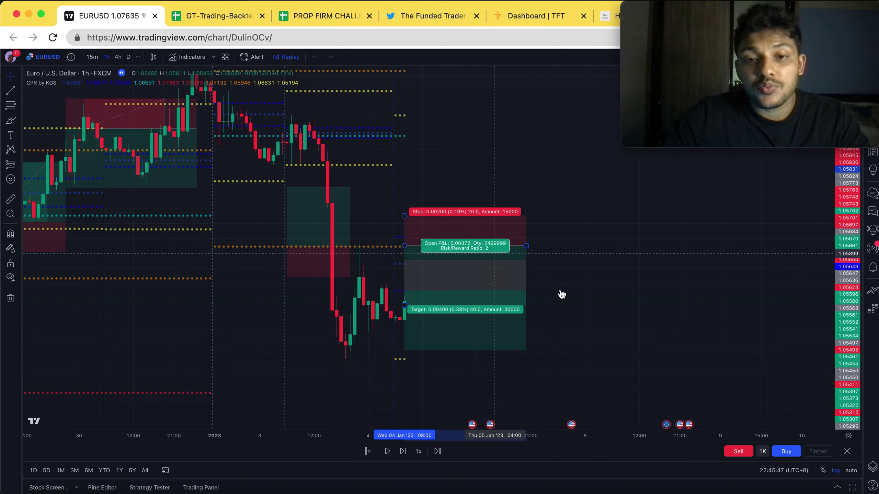
{"action": "left_click", "coordinate": [655, 313]}
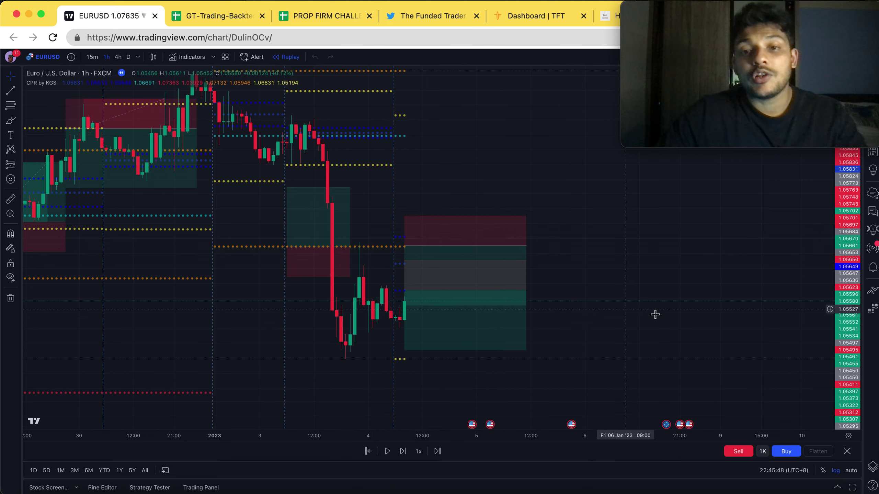
{"action": "left_click", "coordinate": [413, 299]}
Play the bar replay forward to about 08:00 on 5 January 2023, pause it, and check the upper Short Position
{"action": "left_click", "coordinate": [387, 450]}
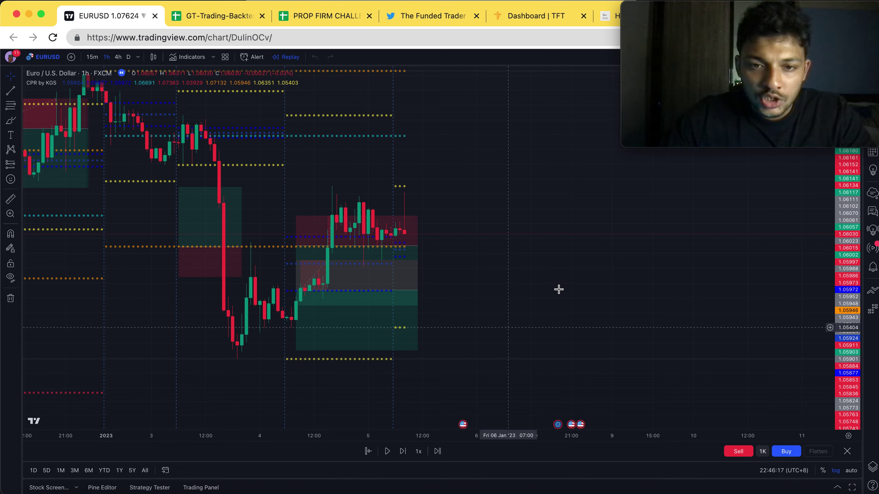
{"action": "key", "text": "shift+Down"}
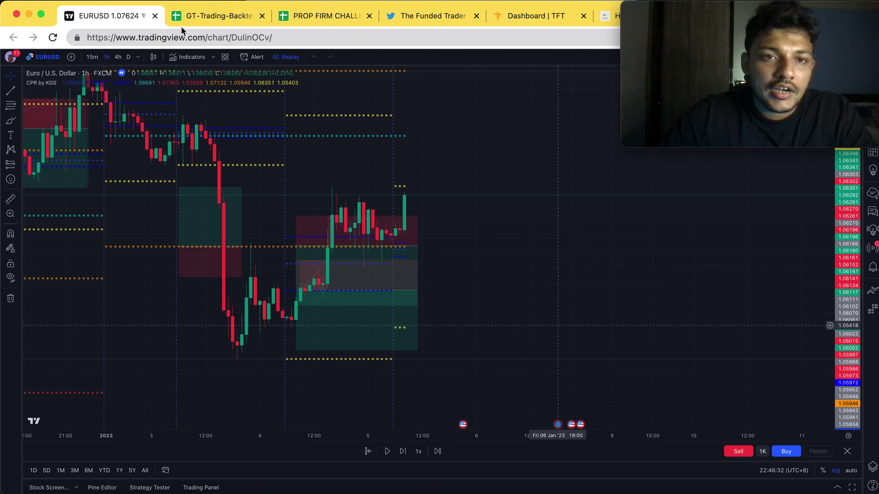
{"action": "left_click", "coordinate": [372, 303]}
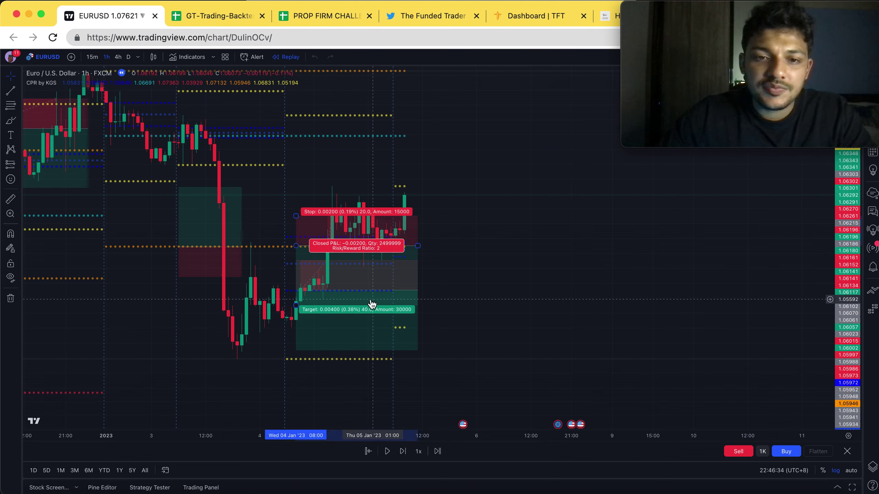
{"action": "left_click", "coordinate": [560, 234]}
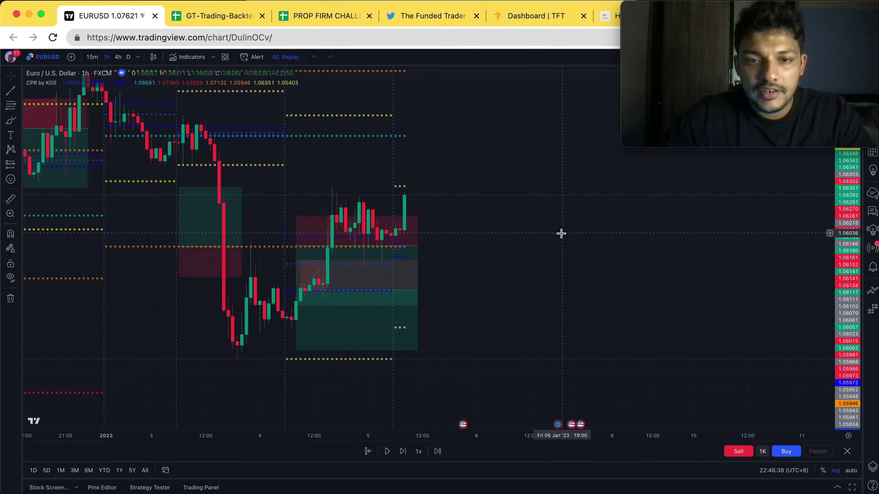
Switch to the backtesting journal and try to paste the chart screenshot link into Screenshot cell J258
{"action": "left_click", "coordinate": [198, 19]}
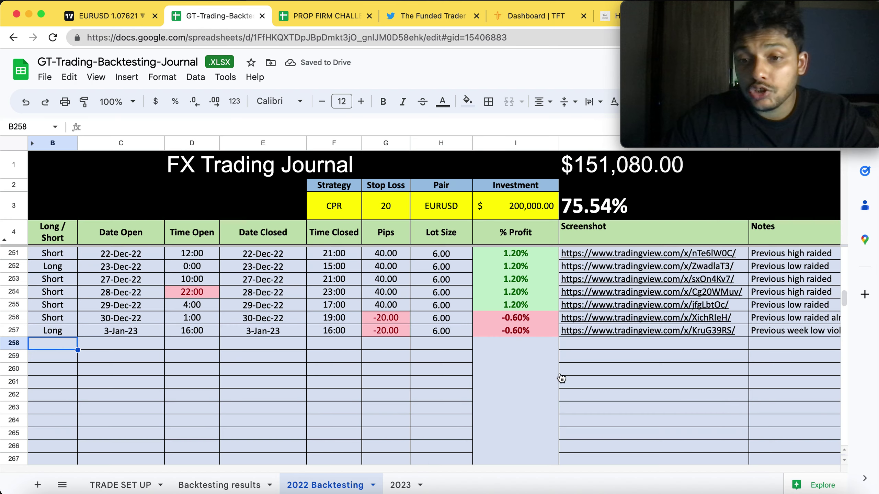
{"action": "left_click", "coordinate": [583, 342]}
{"action": "type", "text": "Short Position"}
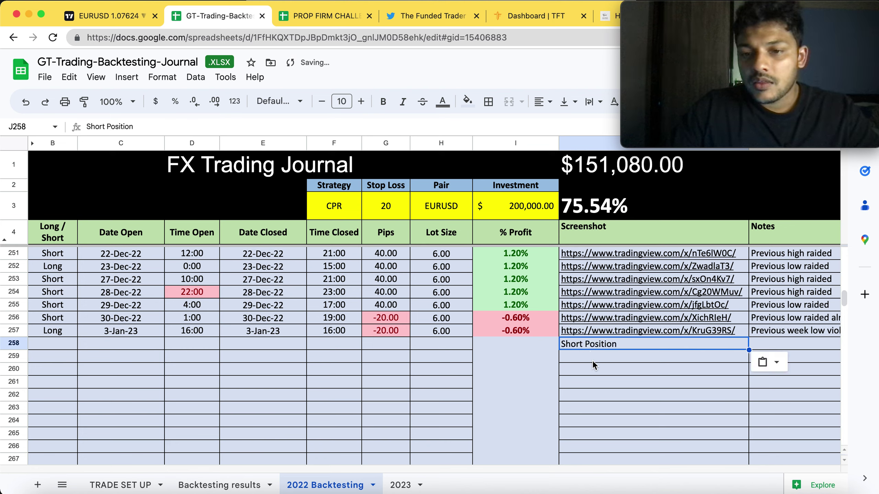
{"action": "key", "text": "super+z"}
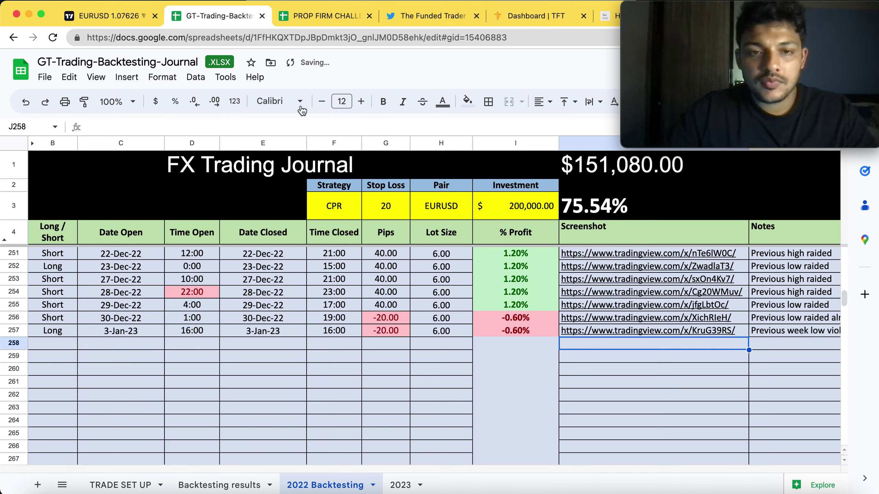
{"action": "left_click", "coordinate": [112, 19]}
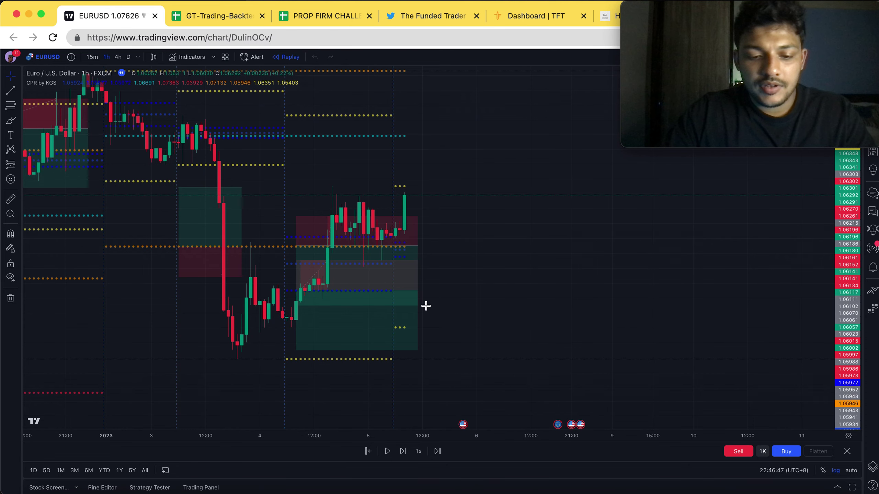
{"action": "left_click", "coordinate": [207, 16]}
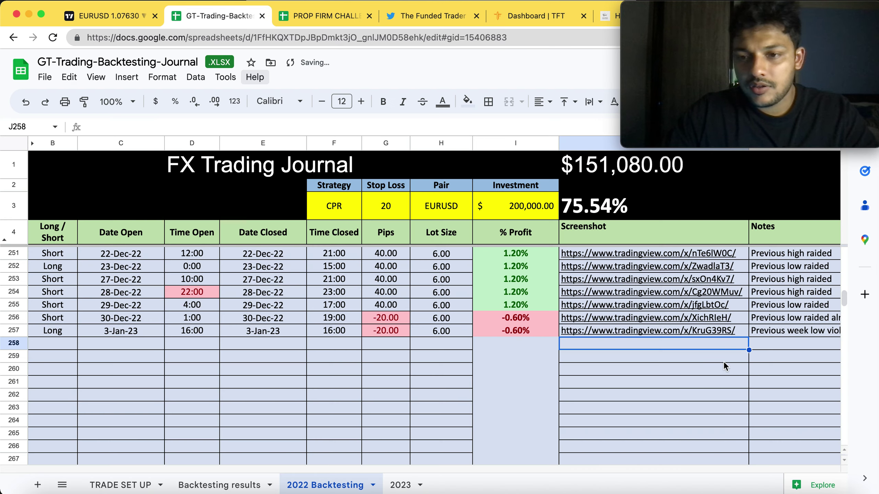
{"action": "key", "text": "super+c"}
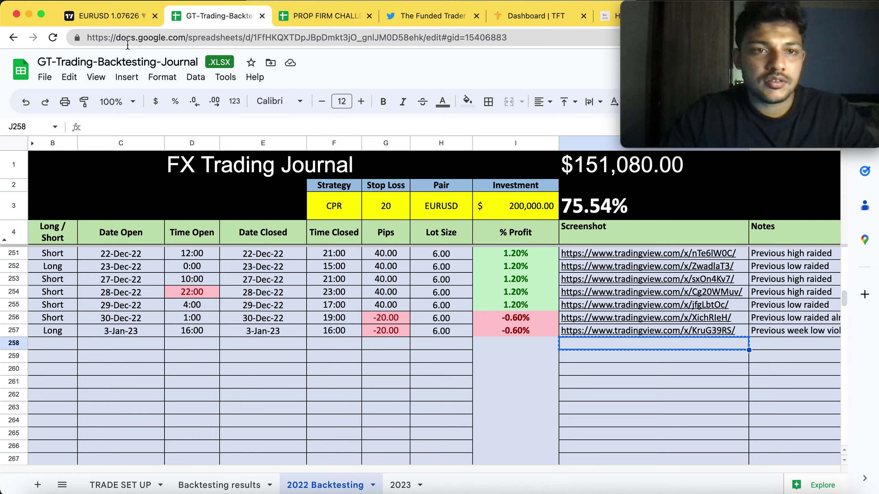
{"action": "left_click", "coordinate": [115, 21]}
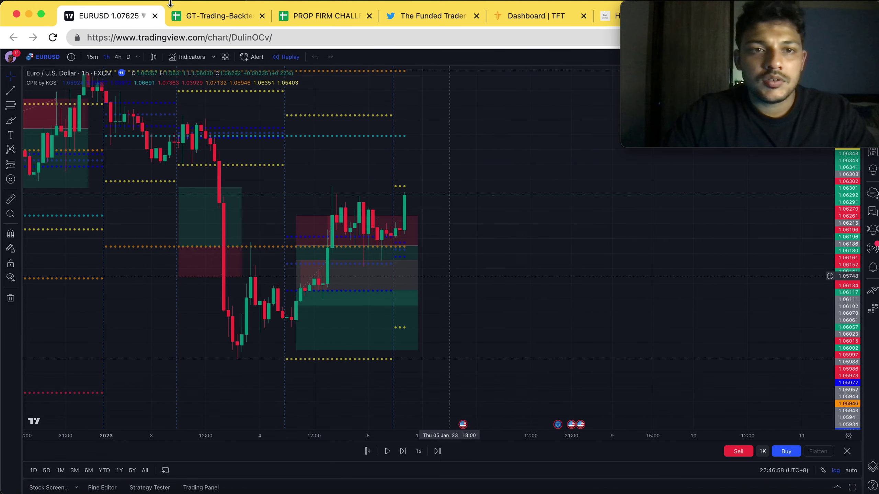
{"action": "left_click", "coordinate": [225, 23]}
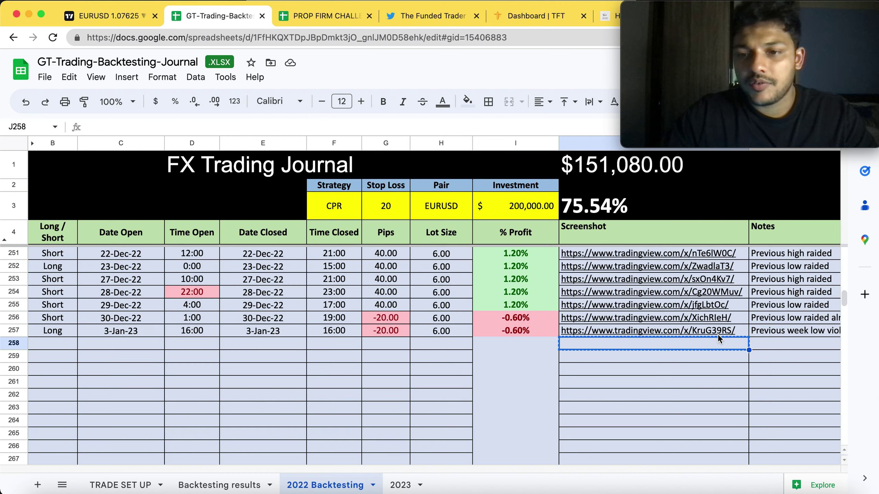
{"action": "key", "text": "super+v"}
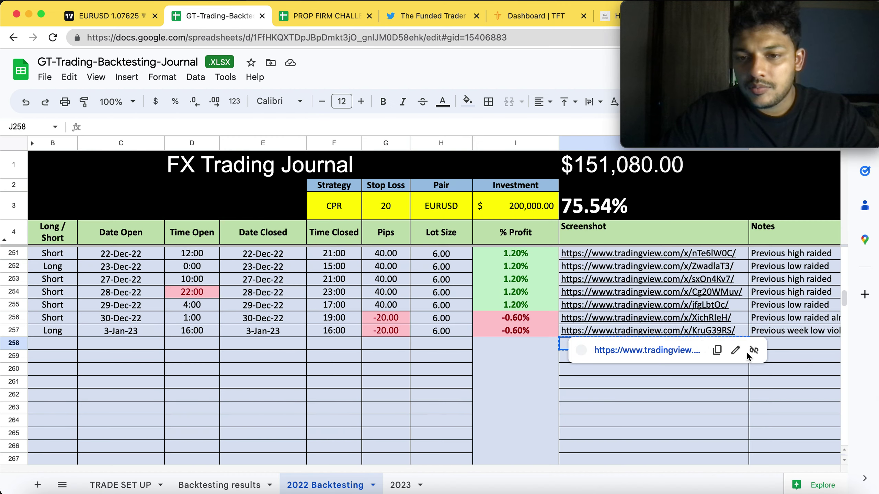
{"action": "left_click", "coordinate": [805, 343]}
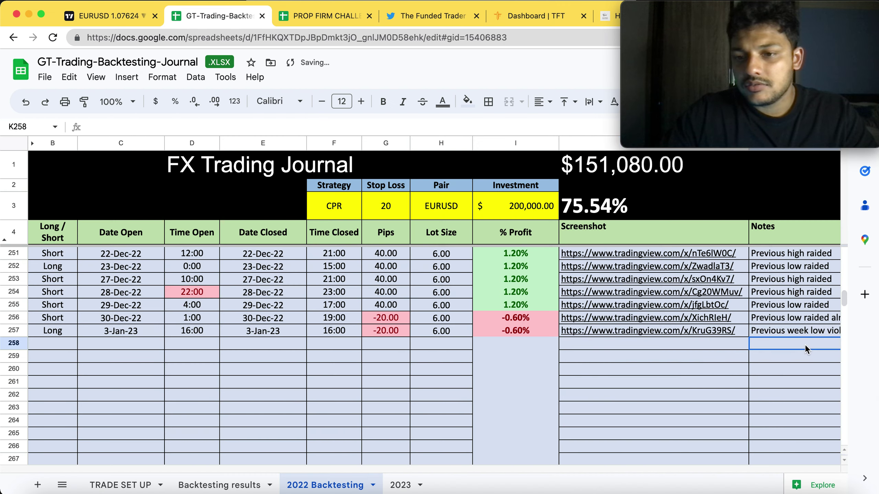
{"action": "left_click", "coordinate": [718, 346]}
{"action": "double_click", "coordinate": [717, 344]}
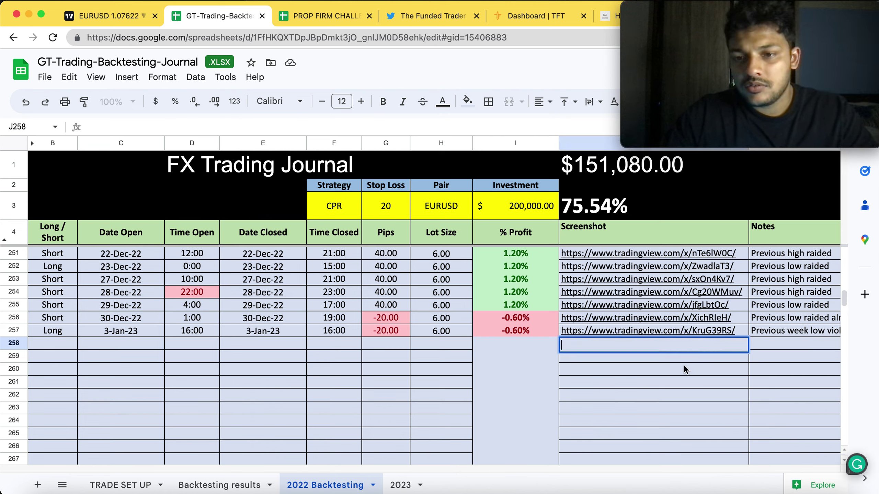
Switch to the TradingView EURUSD chart, play the replay forward to about 13:00 on 5 January 2023, and pause it
{"action": "left_click", "coordinate": [96, 13]}
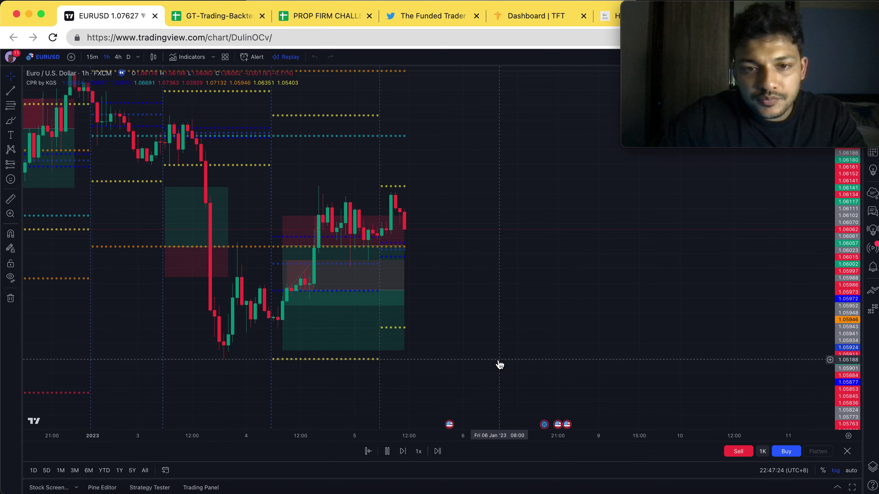
{"action": "left_click", "coordinate": [387, 450]}
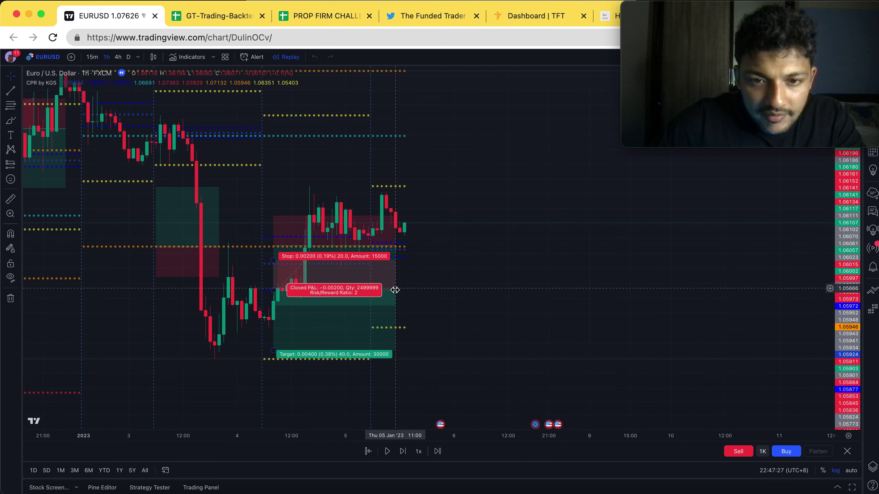
Shorten the lower Short Position to end at 18:00 on 4 January and the upper one at about 01:00 on 5 January 2023
{"action": "left_click_drag", "start_coordinate": [381, 288], "coordinate": [318, 287]}
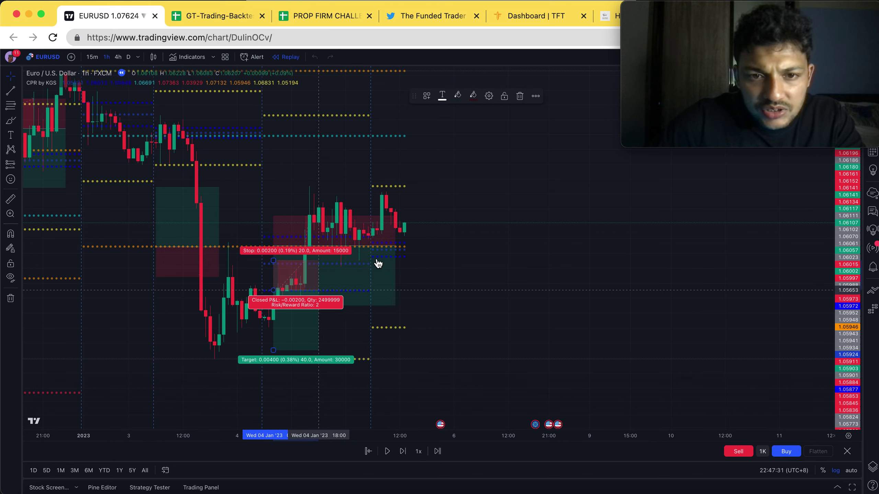
{"action": "left_click_drag", "start_coordinate": [395, 246], "coordinate": [352, 248]}
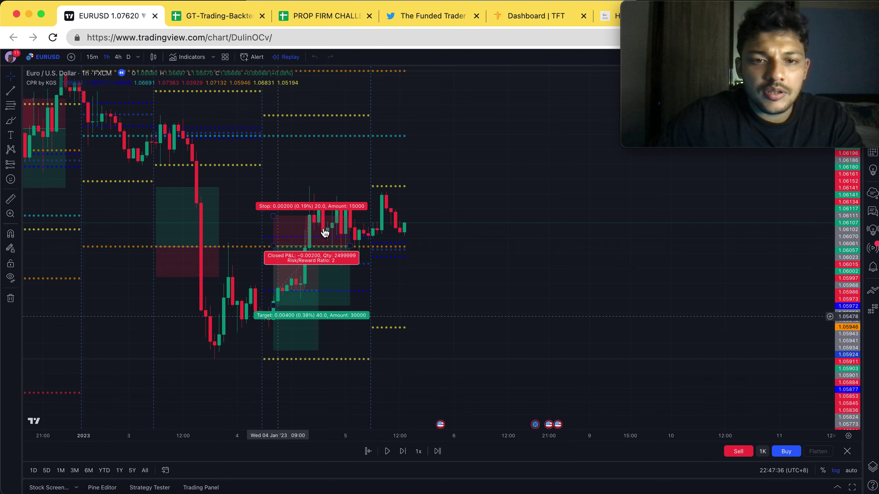
{"action": "left_click", "coordinate": [436, 296]}
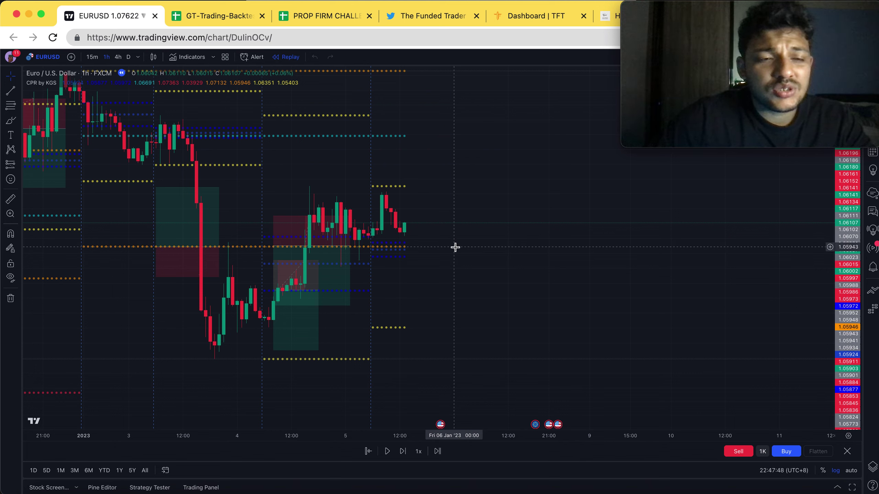
Place a Long Position with the LONG template, entry at the orange CPR level near 1.0595, starting at 09:00 on 5 January 2023
{"action": "left_click", "coordinate": [19, 166]}
{"action": "left_click", "coordinate": [54, 166]}
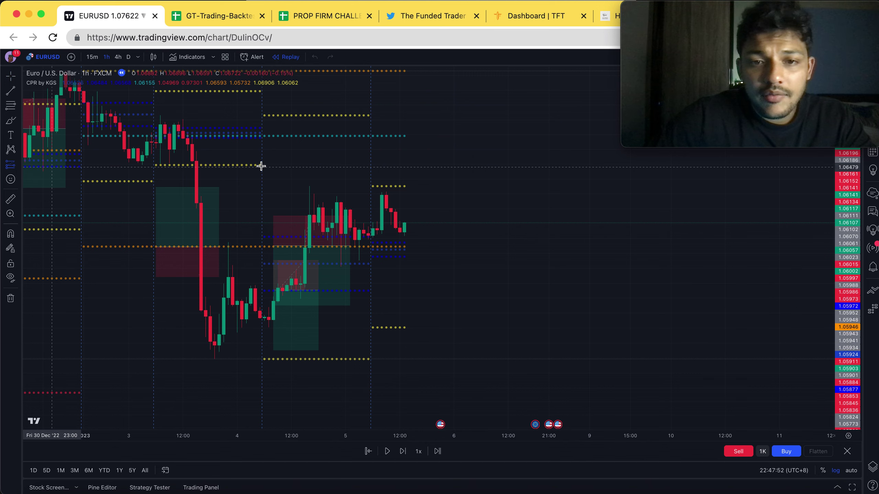
{"action": "left_click", "coordinate": [427, 96]}
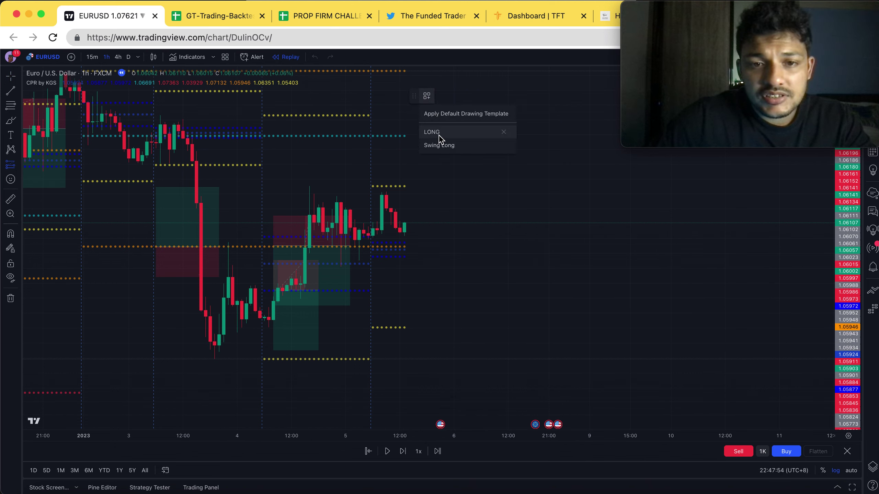
{"action": "left_click", "coordinate": [434, 131]}
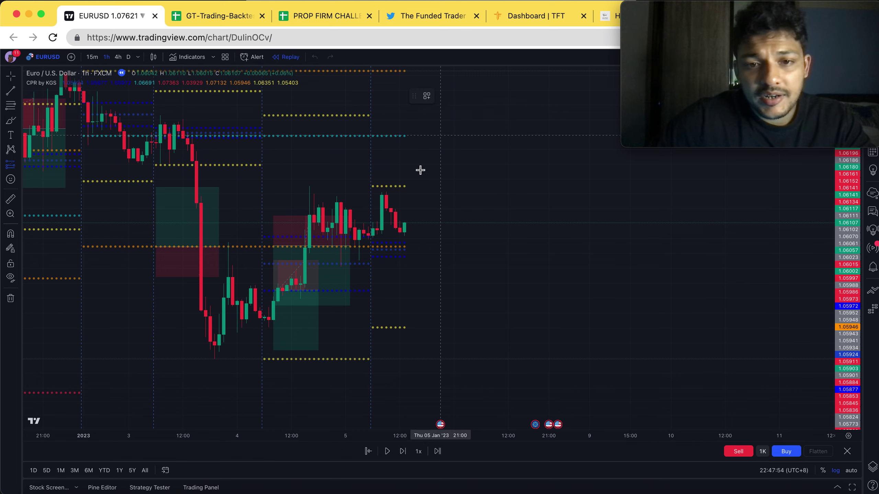
{"action": "left_click", "coordinate": [386, 247]}
{"action": "left_click", "coordinate": [709, 286]}
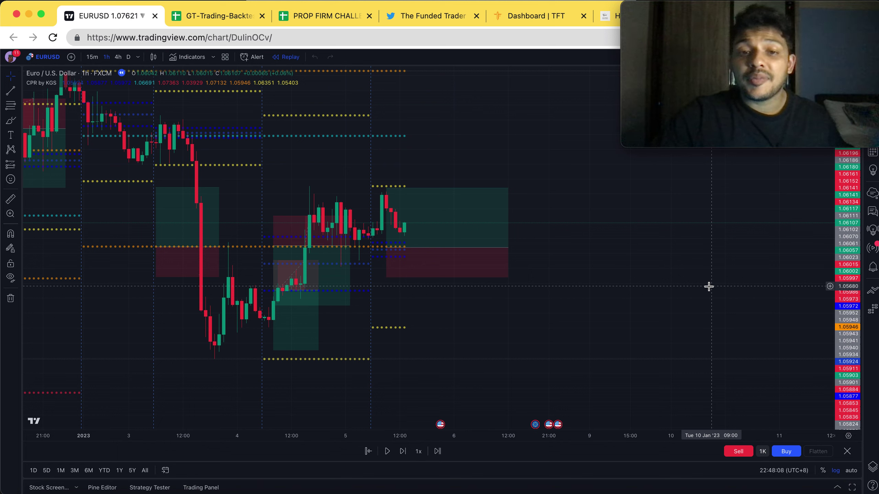
{"action": "left_click", "coordinate": [449, 243]}
{"action": "left_click_drag", "start_coordinate": [449, 243], "coordinate": [448, 238]}
{"action": "left_click", "coordinate": [554, 313]}
Play the bar replay forward past the 5 January drop to about 07:00 on 6 January 2023 and pause it
{"action": "left_click", "coordinate": [387, 451]}
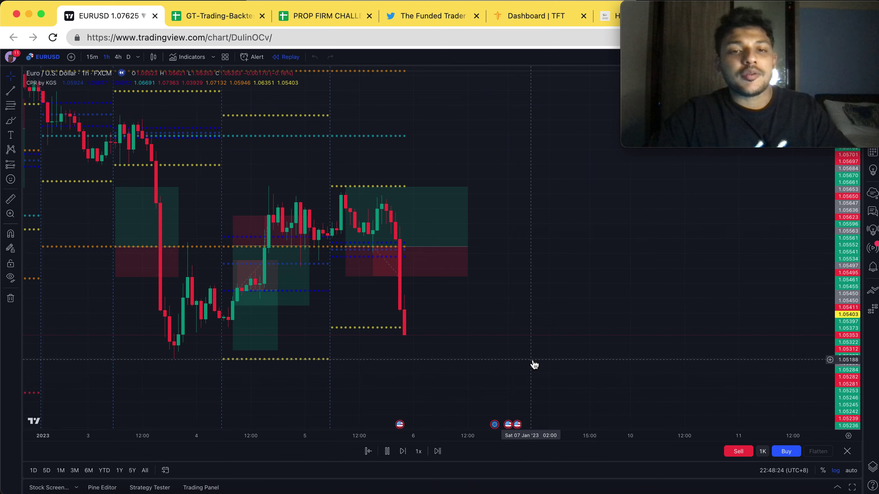
{"action": "left_click", "coordinate": [387, 451]}
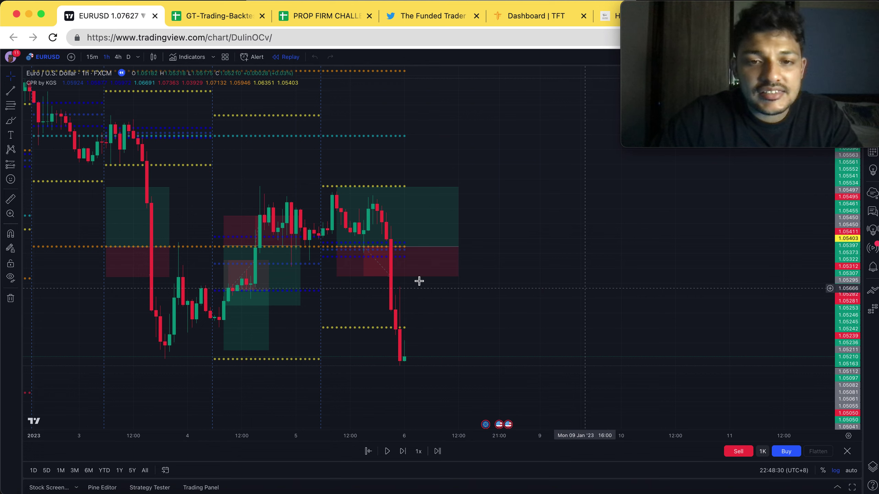
{"action": "mouse_move", "coordinate": [391, 240]}
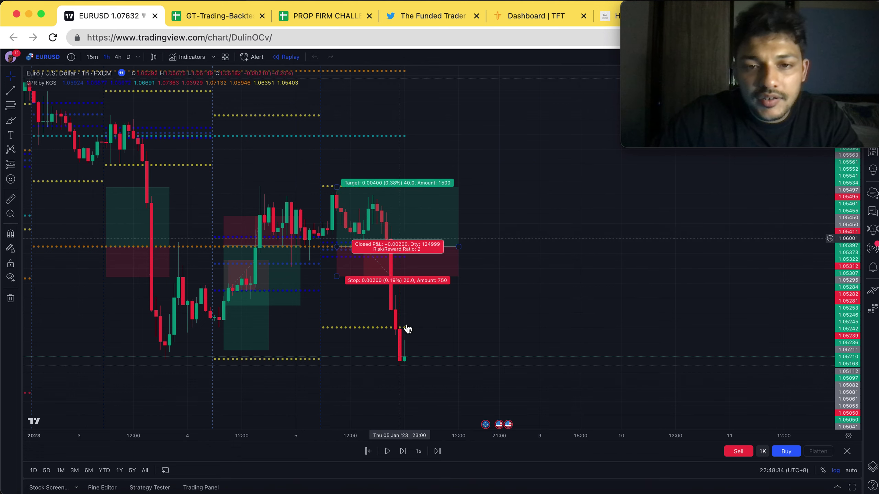
{"action": "left_click_drag", "start_coordinate": [425, 290], "coordinate": [388, 276]}
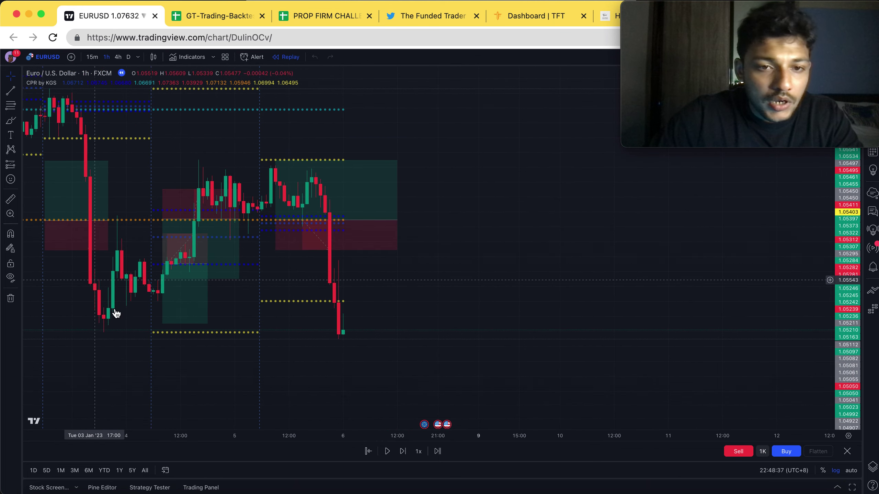
{"action": "left_click", "coordinate": [387, 451]}
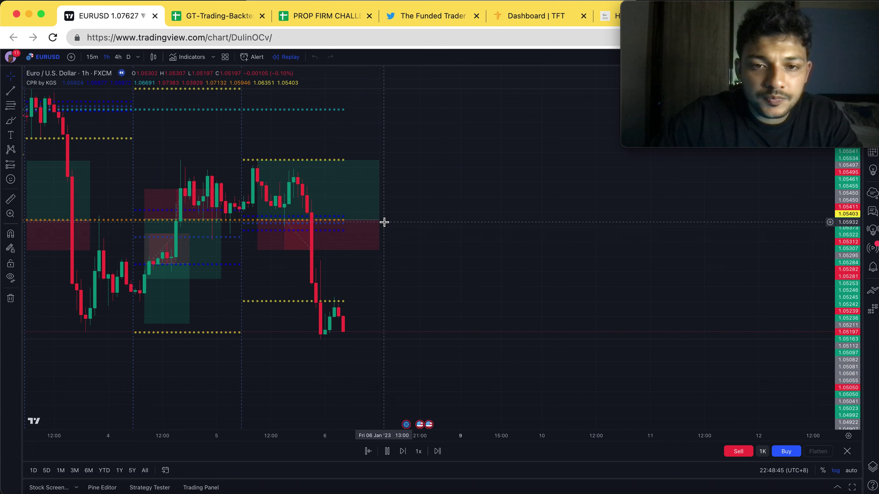
{"action": "left_click", "coordinate": [387, 451]}
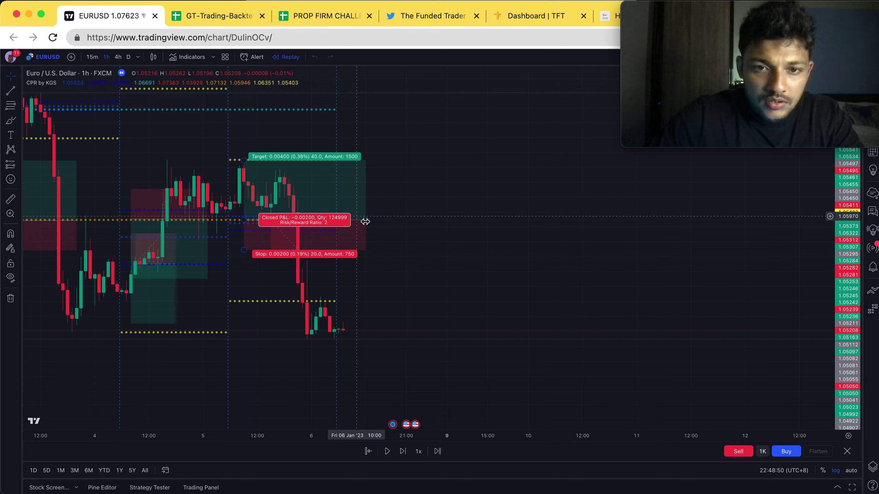
Shorten the 5 January Long Position drawing so it ends at 06:00 on 6 January 2023
{"action": "left_click_drag", "start_coordinate": [356, 221], "coordinate": [338, 221]}
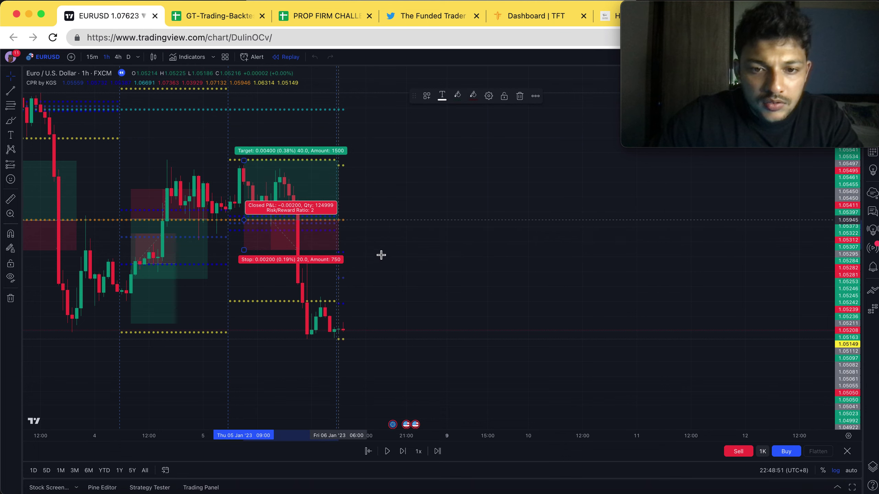
{"action": "left_click", "coordinate": [458, 328]}
{"action": "scroll", "coordinate": [442, 315], "scroll_direction": "right", "scroll_amount": 2}
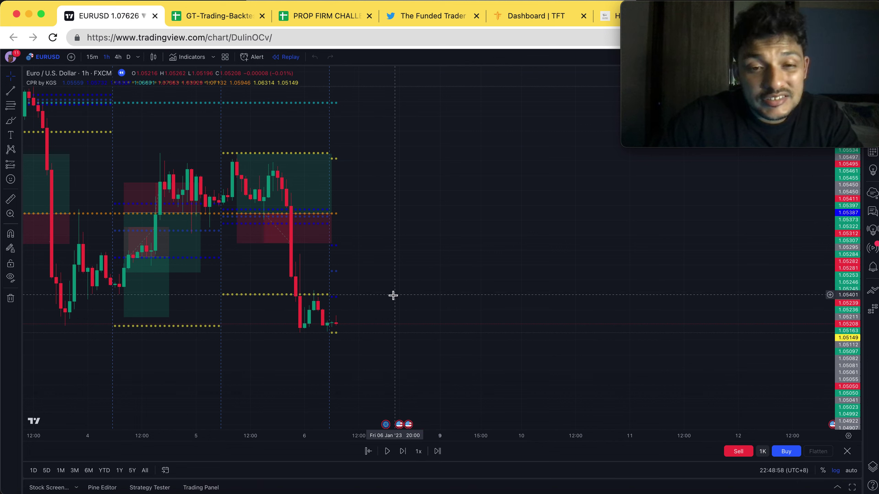
{"action": "left_click", "coordinate": [141, 265]}
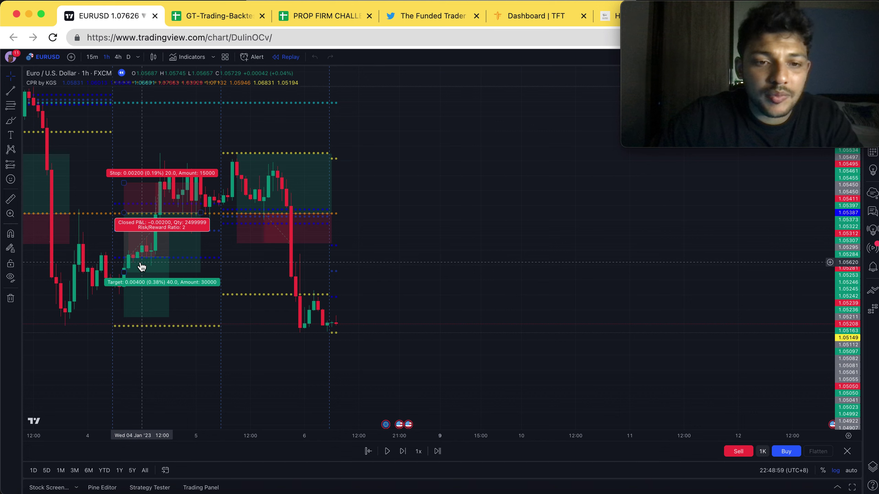
Copy the upper 4 January Short Position to 6 January 2023, entry near 1.0539, and play the replay to about 01:00 on 7 January
{"action": "mouse_move", "coordinate": [141, 265]}
{"action": "left_mouse_down"}
{"action": "mouse_move", "coordinate": [241, 239]}
{"action": "mouse_move", "coordinate": [386, 331]}
{"action": "mouse_move", "coordinate": [381, 314]}
{"action": "mouse_move", "coordinate": [372, 327]}
{"action": "left_mouse_up"}
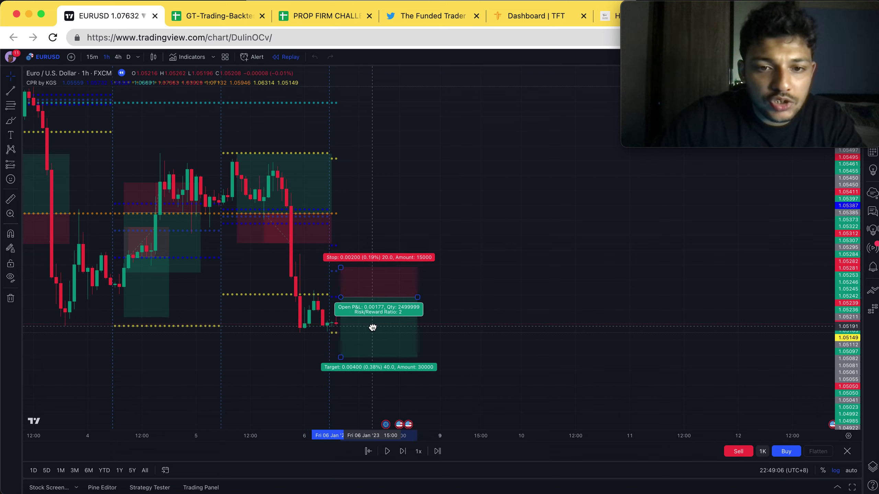
{"action": "left_click", "coordinate": [442, 330]}
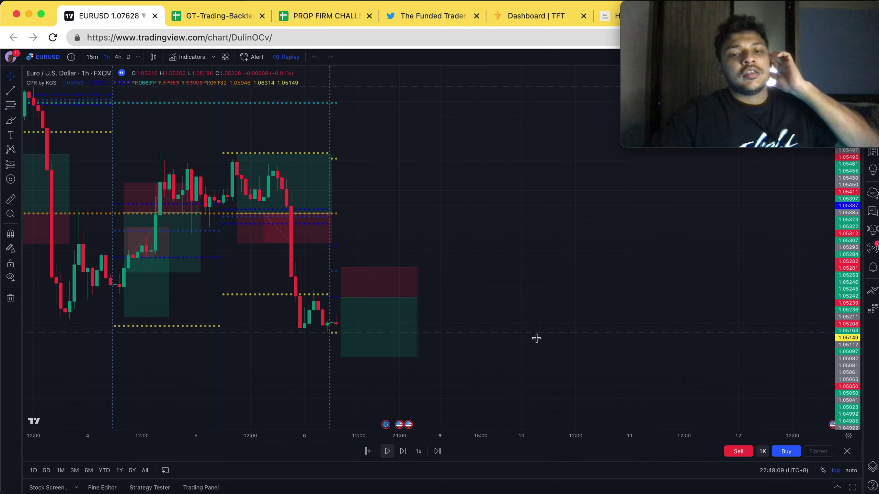
{"action": "key", "text": "shift+Down"}
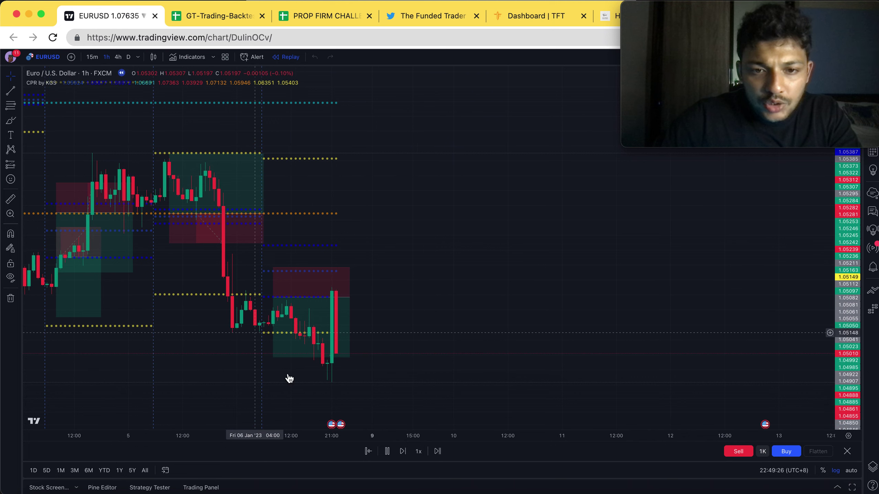
{"action": "left_click", "coordinate": [386, 451]}
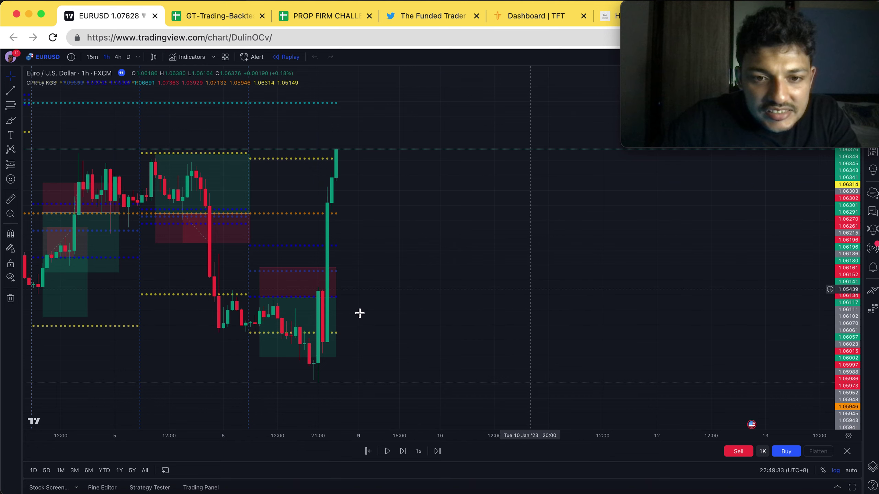
Examine how the 6 January Short Position played out against its entry, stop and target and the candles of the late rally
{"action": "left_click", "coordinate": [317, 303]}
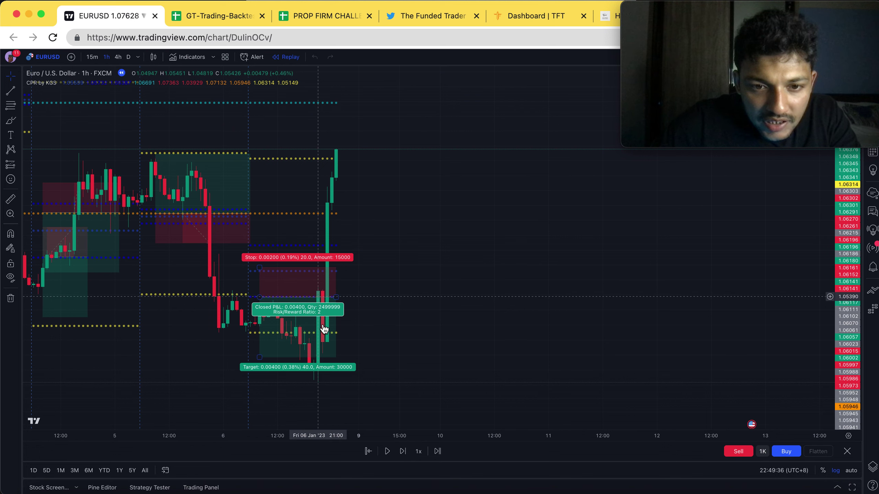
{"action": "left_click", "coordinate": [510, 349]}
{"action": "scroll", "coordinate": [510, 348], "scroll_direction": "up", "scroll_amount": 2}
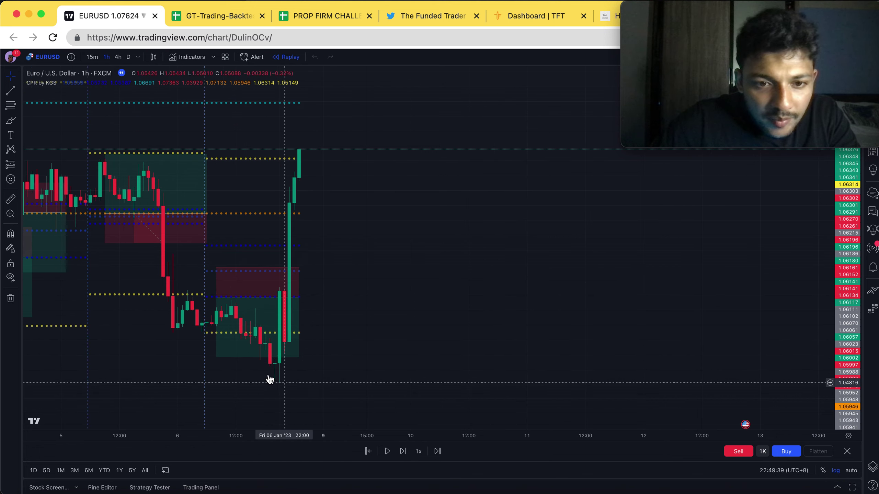
{"action": "left_click", "coordinate": [260, 297]}
{"action": "left_click", "coordinate": [355, 357]}
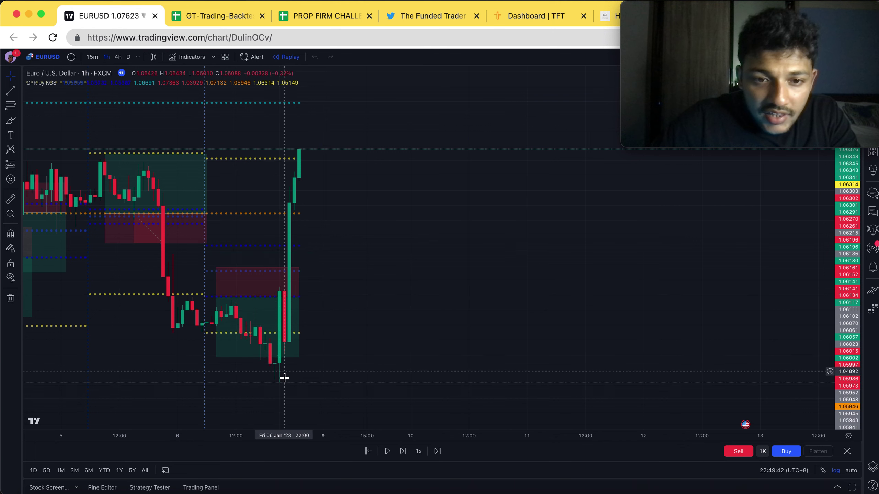
{"action": "left_click_drag", "start_coordinate": [355, 357], "coordinate": [322, 361]}
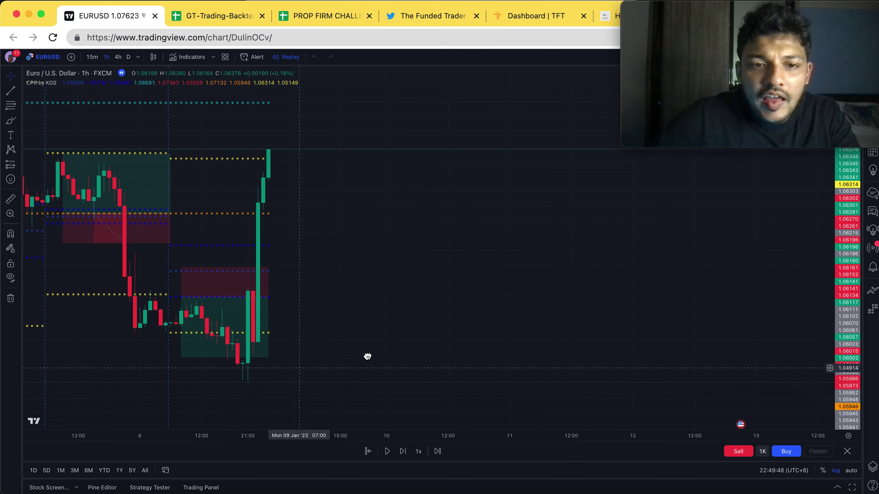
{"action": "left_click_drag", "start_coordinate": [366, 355], "coordinate": [522, 337]}
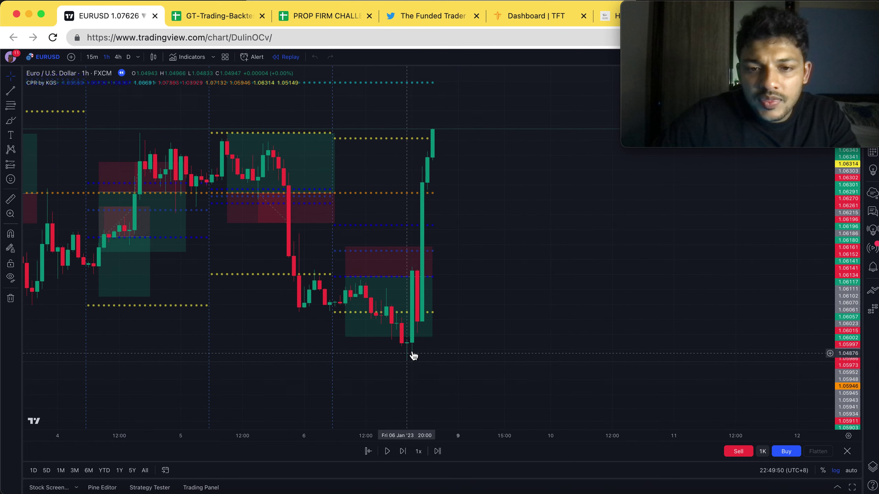
{"action": "mouse_move", "coordinate": [418, 284]}
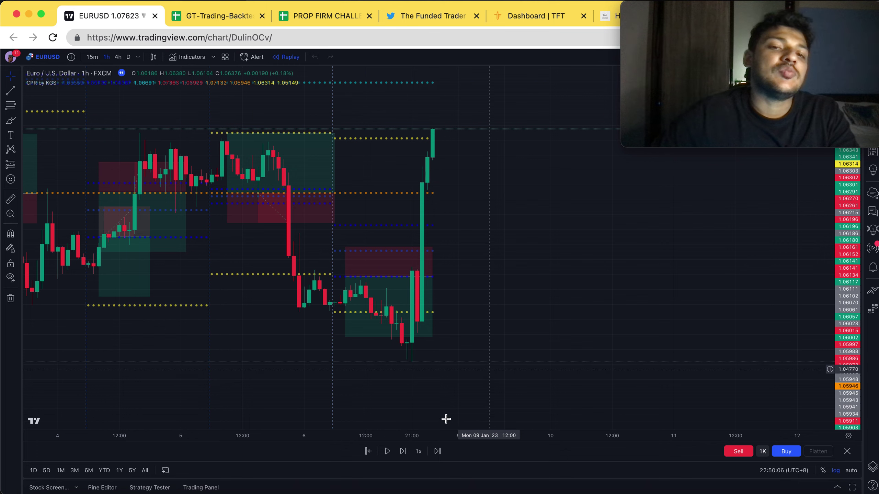
{"action": "left_click_drag", "start_coordinate": [484, 216], "coordinate": [394, 217]}
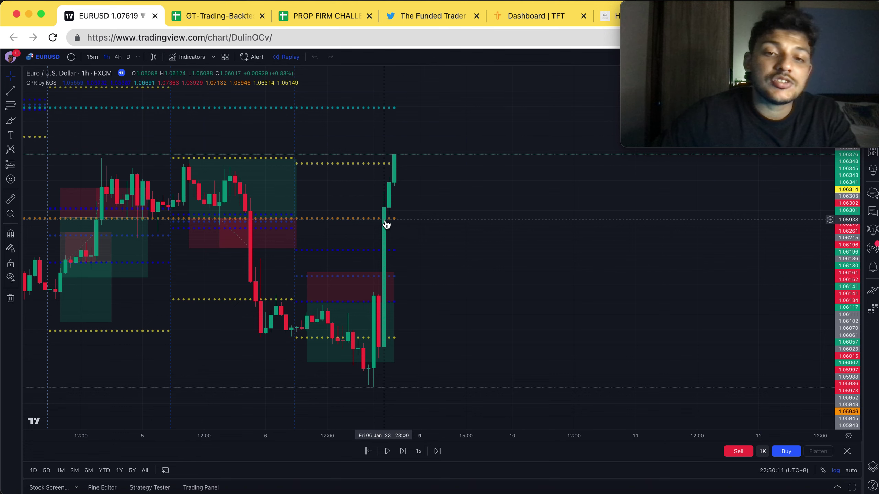
{"action": "scroll", "coordinate": [386, 224], "scroll_direction": "down", "scroll_amount": 1}
{"action": "scroll", "coordinate": [493, 238], "scroll_direction": "down", "scroll_amount": 1}
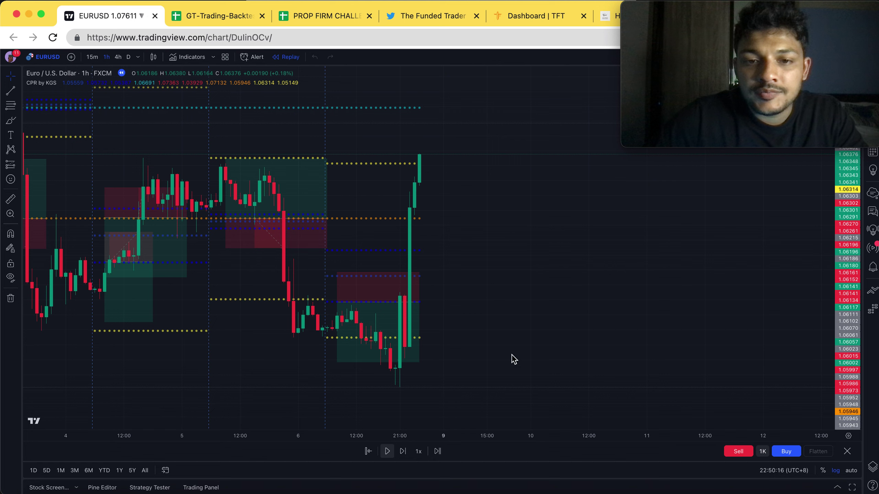
Play the bar replay forward to 09:00 on 9 January 2023 and pause it once the day's new CPR levels are plotted
{"action": "key", "text": "shift+Down"}
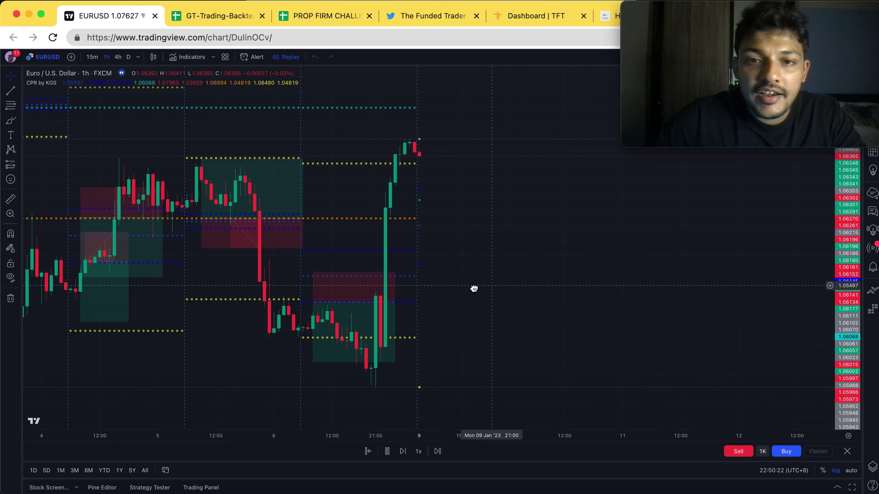
{"action": "left_click", "coordinate": [387, 451]}
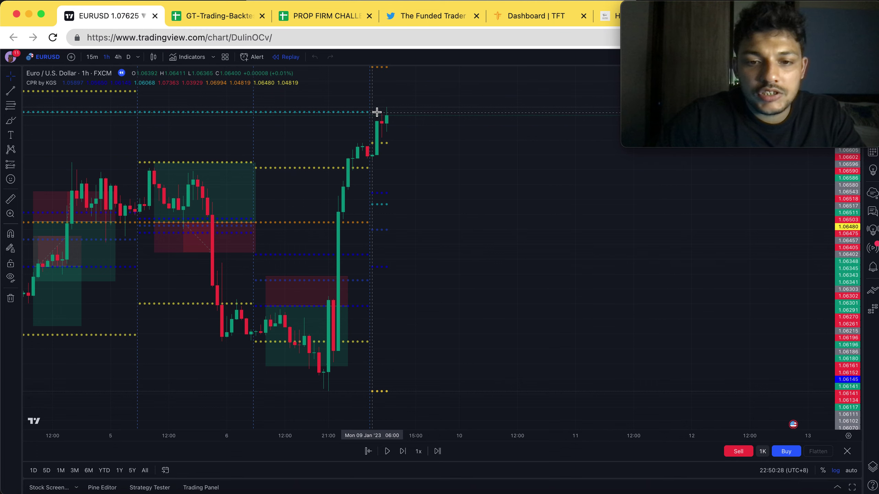
{"action": "left_click_drag", "start_coordinate": [435, 233], "coordinate": [416, 180]}
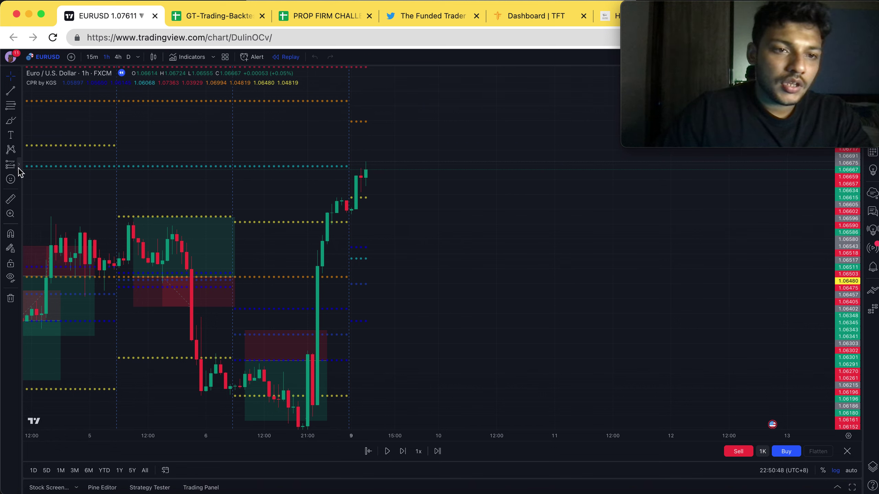
{"action": "left_click", "coordinate": [19, 165]}
{"action": "left_click", "coordinate": [51, 182]}
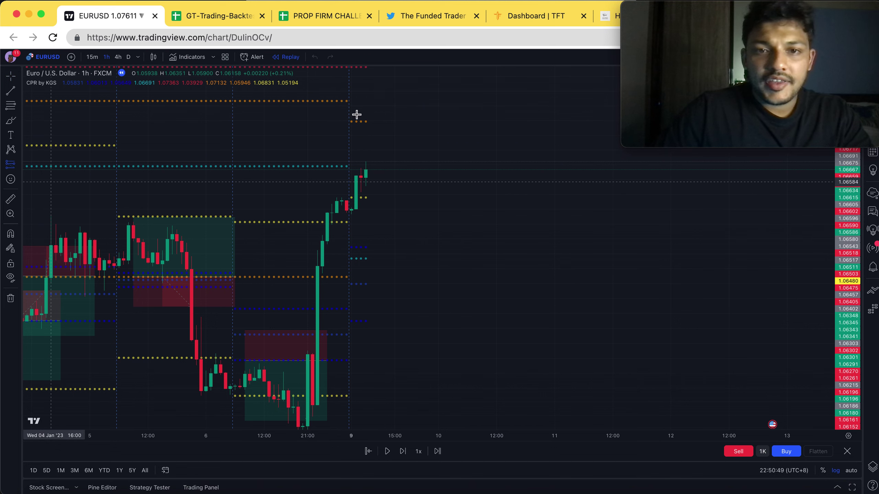
{"action": "left_click", "coordinate": [366, 122]}
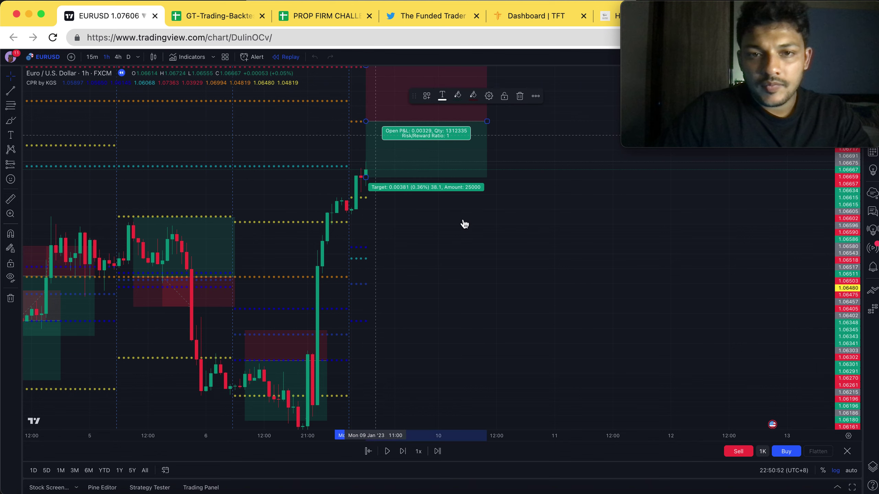
{"action": "key", "text": "BackSpace"}
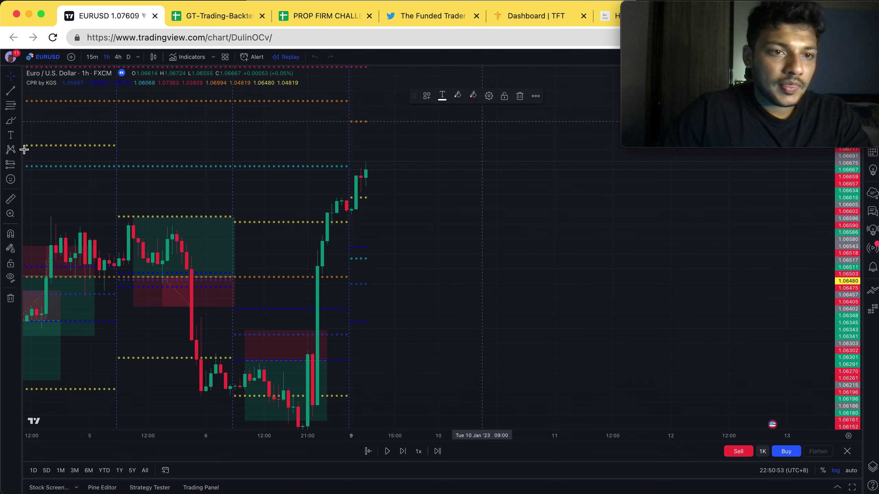
Place a Short Position with the saved template, entry at the orange CPR level near 1.0700, starting at 09:00 on 9 January 2023
{"action": "left_click", "coordinate": [19, 167]}
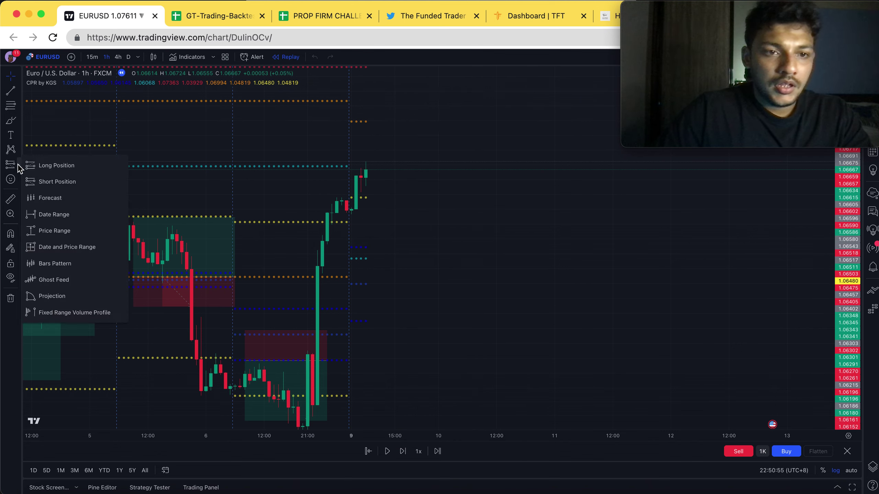
{"action": "left_click", "coordinate": [51, 182]}
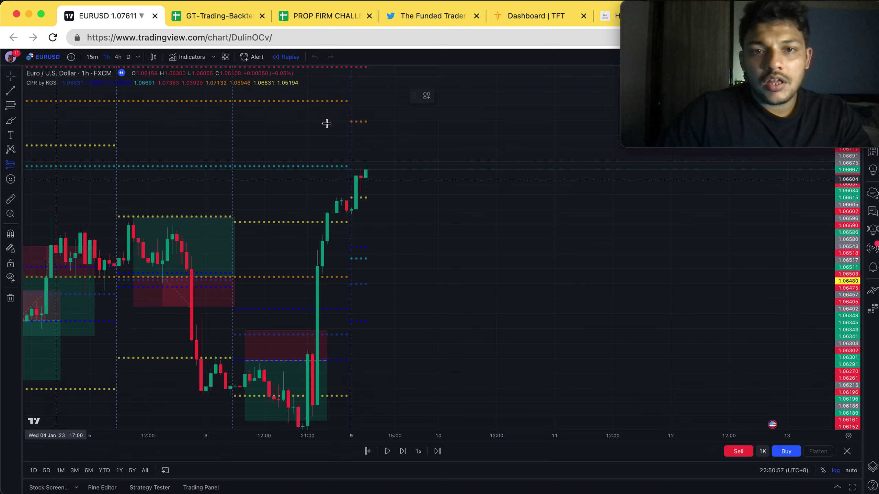
{"action": "left_click", "coordinate": [426, 98]}
{"action": "left_click", "coordinate": [435, 143]}
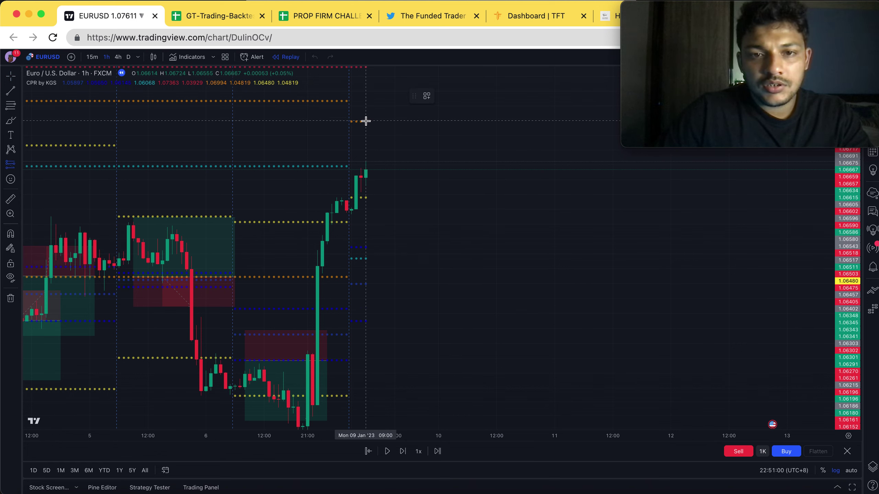
{"action": "left_click", "coordinate": [364, 120]}
{"action": "left_click", "coordinate": [438, 228]}
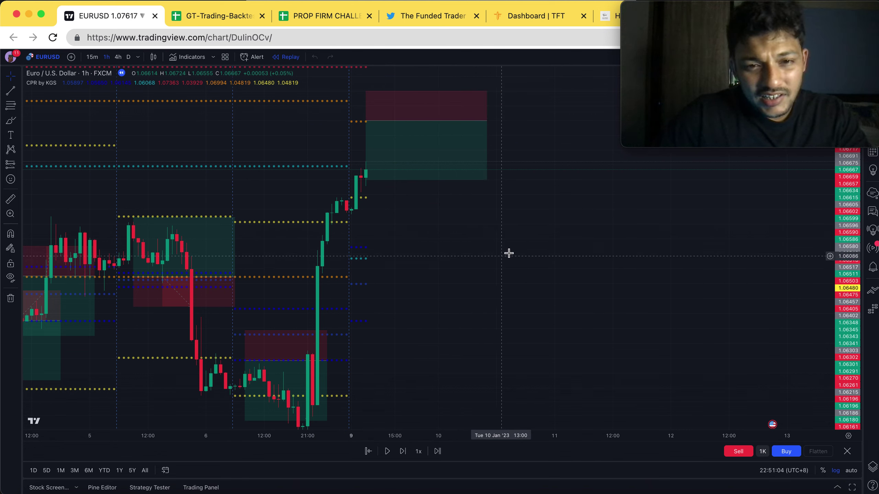
Place a Long Position with the saved template, entry at the turquoise CPR level near 1.0607, starting at 09:00 on 9 January 2023
{"action": "left_click", "coordinate": [18, 166]}
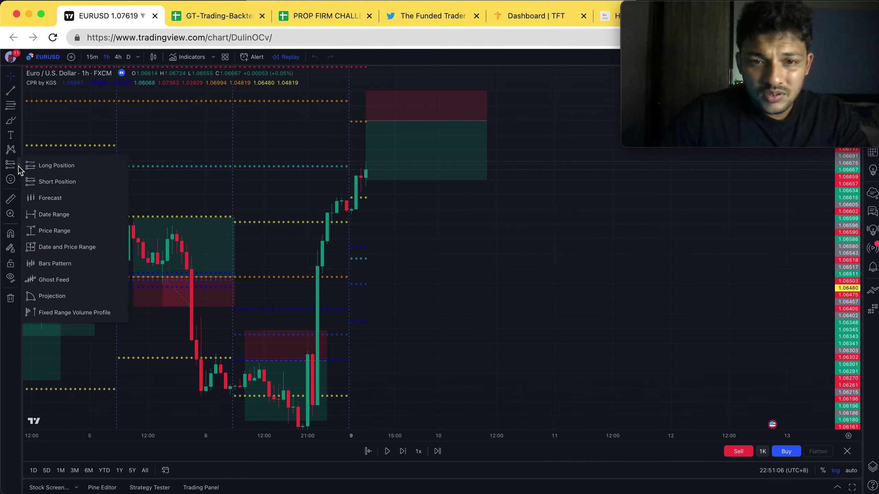
{"action": "left_click", "coordinate": [79, 167]}
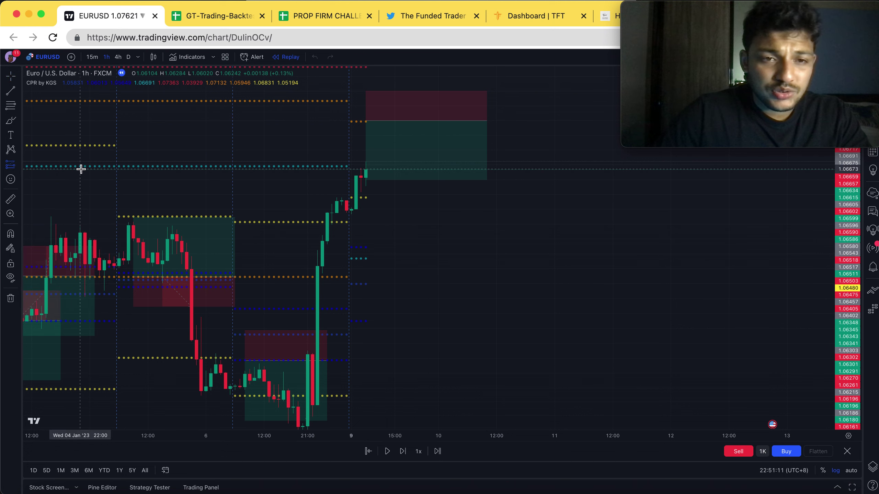
{"action": "left_click", "coordinate": [426, 96]}
{"action": "left_click", "coordinate": [443, 134]}
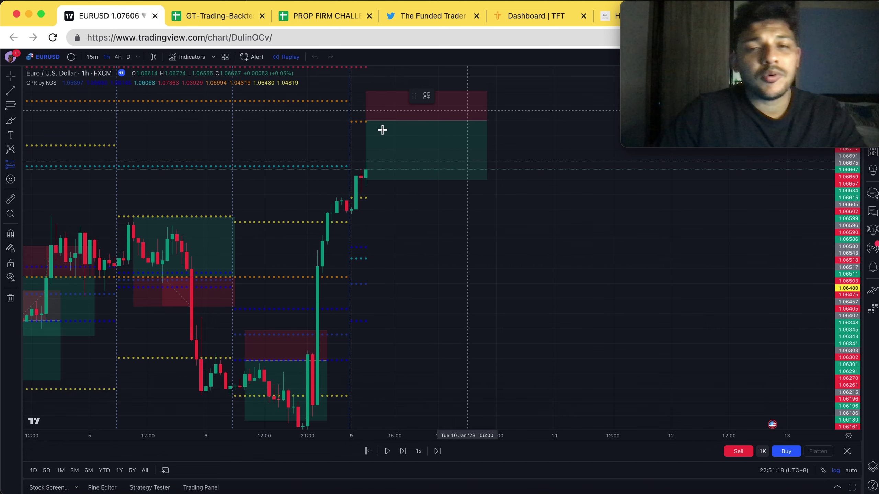
{"action": "left_click", "coordinate": [370, 257]}
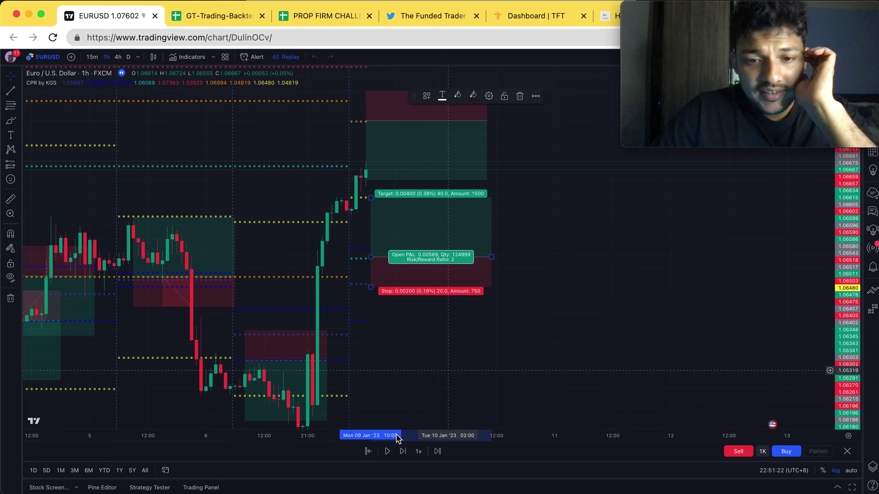
{"action": "left_click_drag", "start_coordinate": [446, 254], "coordinate": [439, 251]}
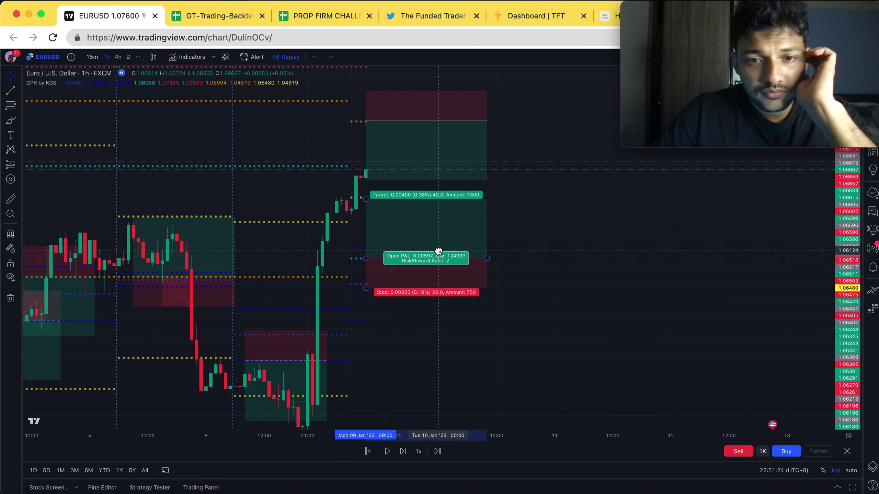
Play the bar replay forward through the 9 January rally to about 05:00 on 10 January 2023 and pause it
{"action": "left_click", "coordinate": [387, 450]}
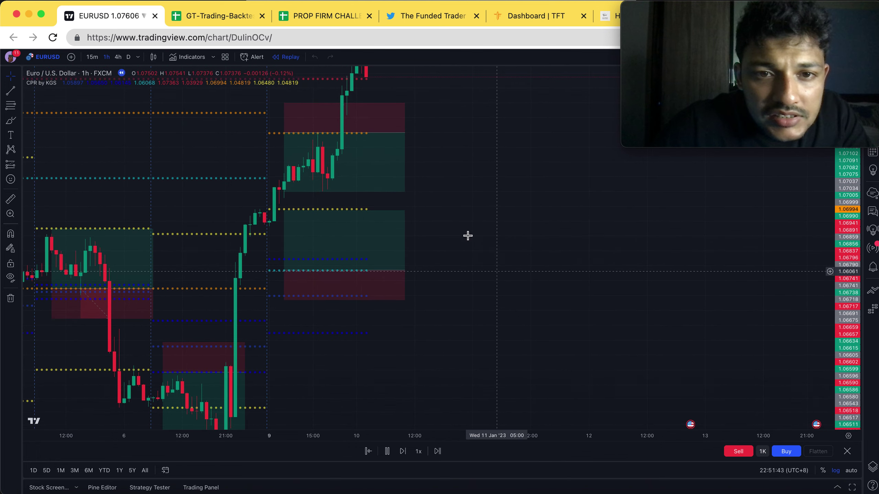
{"action": "left_click", "coordinate": [369, 171]}
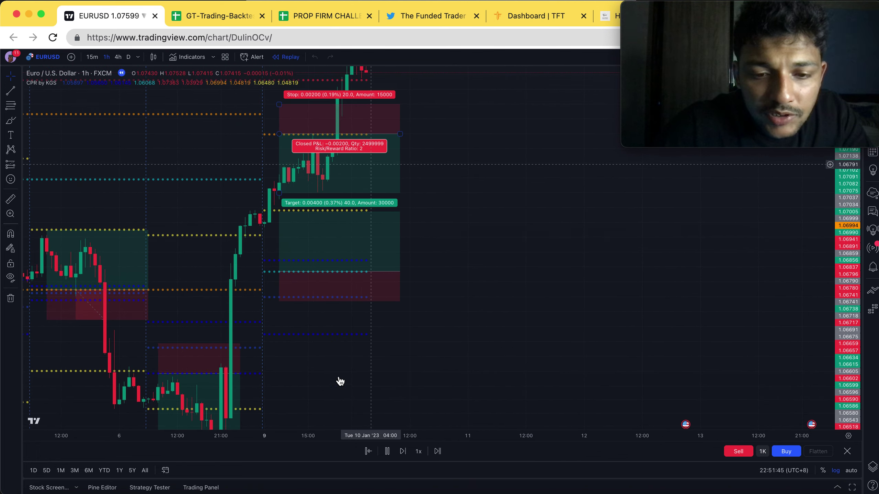
{"action": "left_click", "coordinate": [384, 450]}
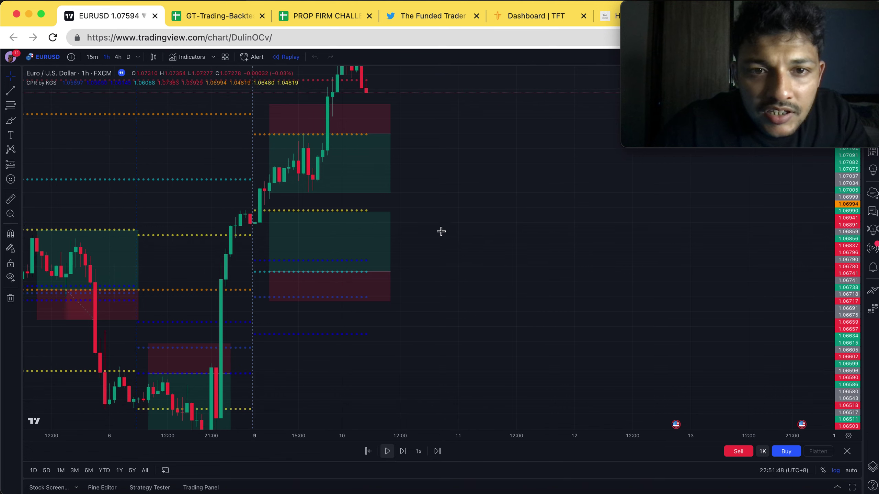
Nudge the 9 January Short Position down slightly so its entry sits on the orange CPR level at about 1.0699
{"action": "left_click_drag", "start_coordinate": [440, 201], "coordinate": [469, 248]}
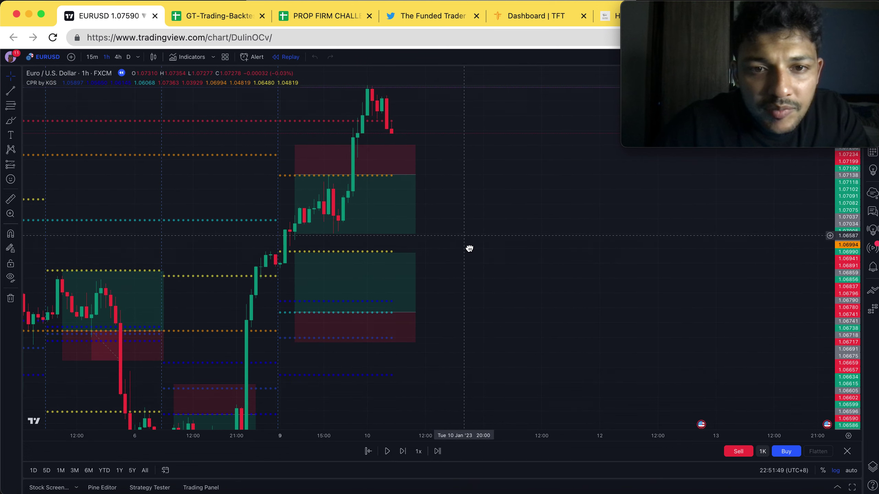
{"action": "left_click_drag", "start_coordinate": [339, 251], "coordinate": [328, 249]}
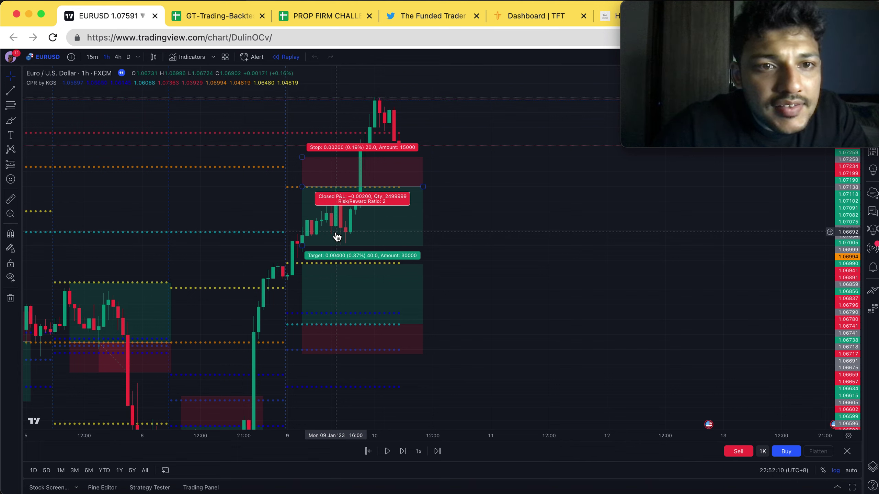
{"action": "key", "text": "Escape"}
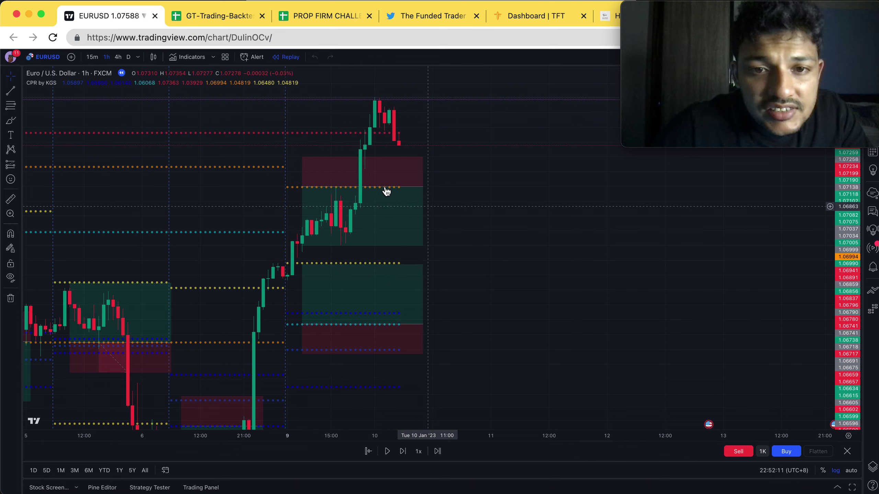
{"action": "left_click", "coordinate": [386, 190]}
{"action": "left_click_drag", "start_coordinate": [387, 191], "coordinate": [387, 187]}
{"action": "left_click", "coordinate": [512, 200]}
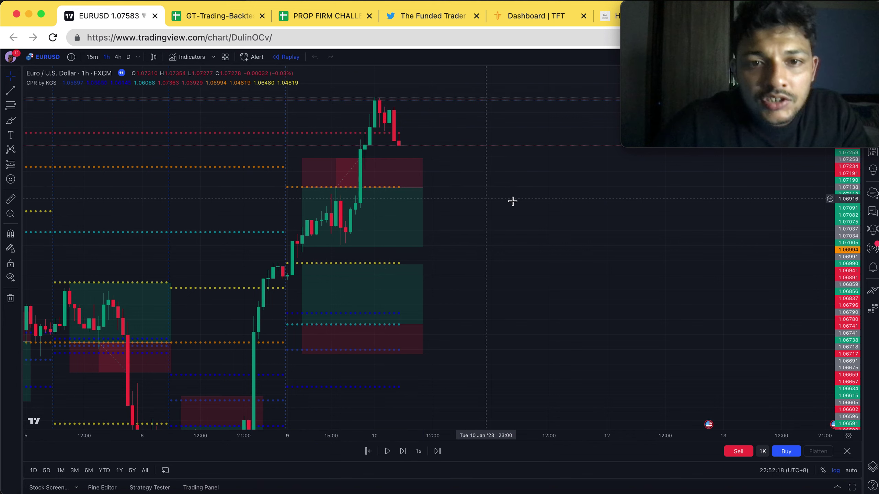
{"action": "left_click", "coordinate": [361, 187]}
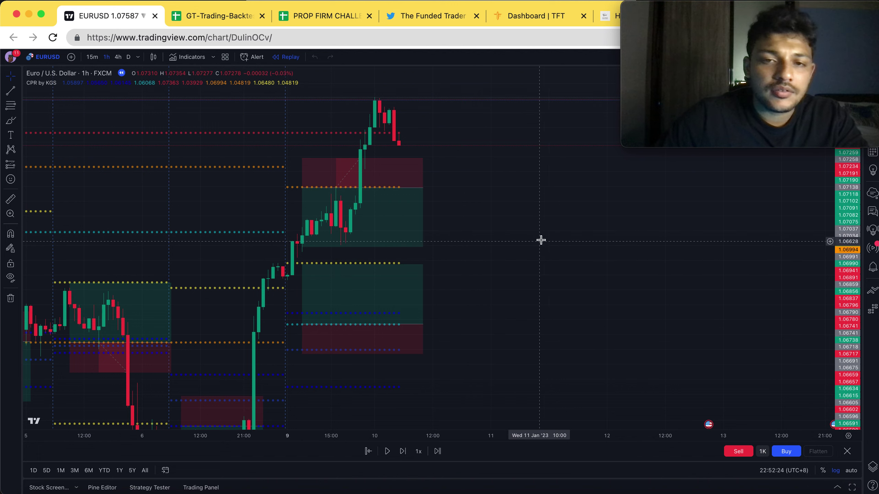
Play the replay to about 15:00 on 10 January 2023, pause it, and shorten the 9 January Short Position to end around 01:00 on 10 January
{"action": "left_click_drag", "start_coordinate": [521, 239], "coordinate": [314, 311]}
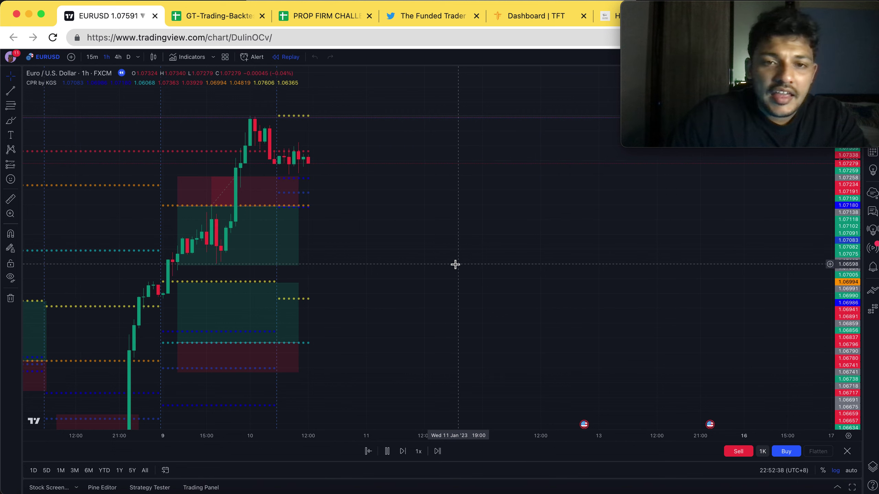
{"action": "left_click", "coordinate": [387, 450]}
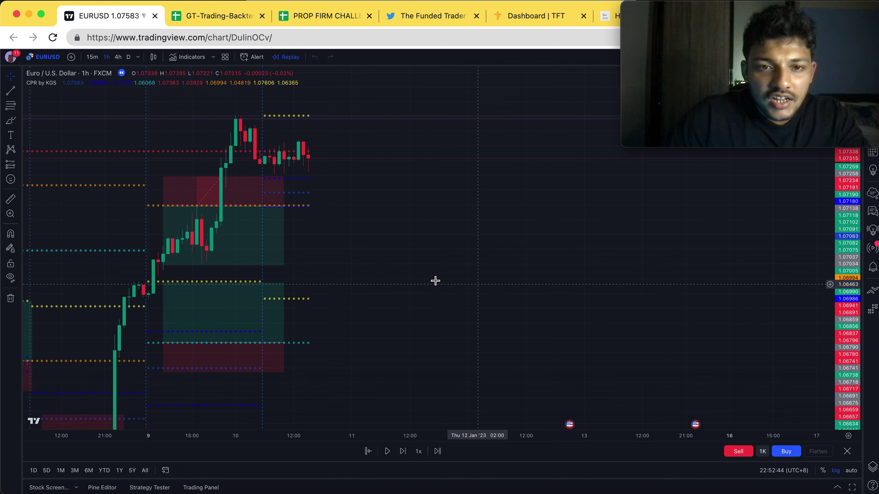
{"action": "left_click", "coordinate": [268, 216]}
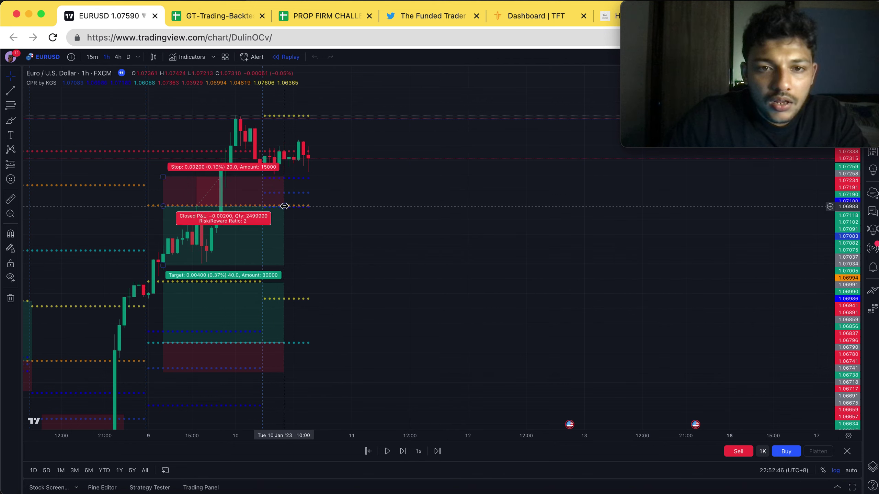
{"action": "left_click_drag", "start_coordinate": [285, 206], "coordinate": [239, 205]}
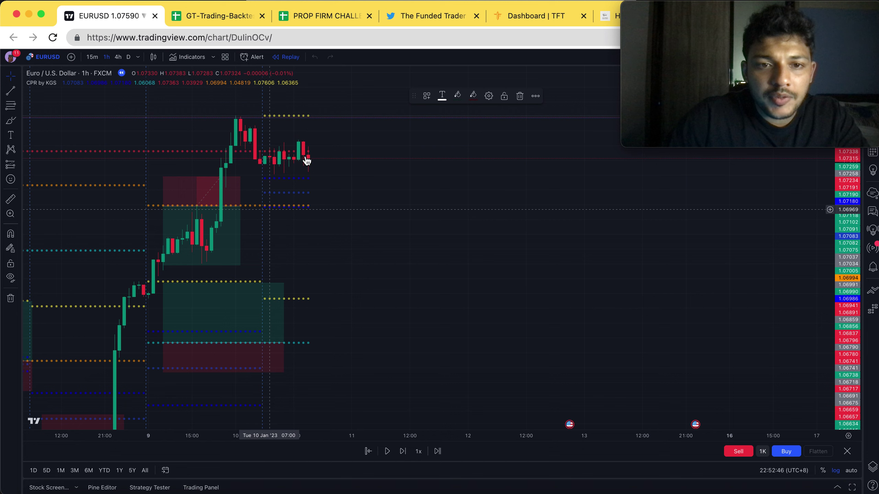
{"action": "left_click", "coordinate": [324, 110]}
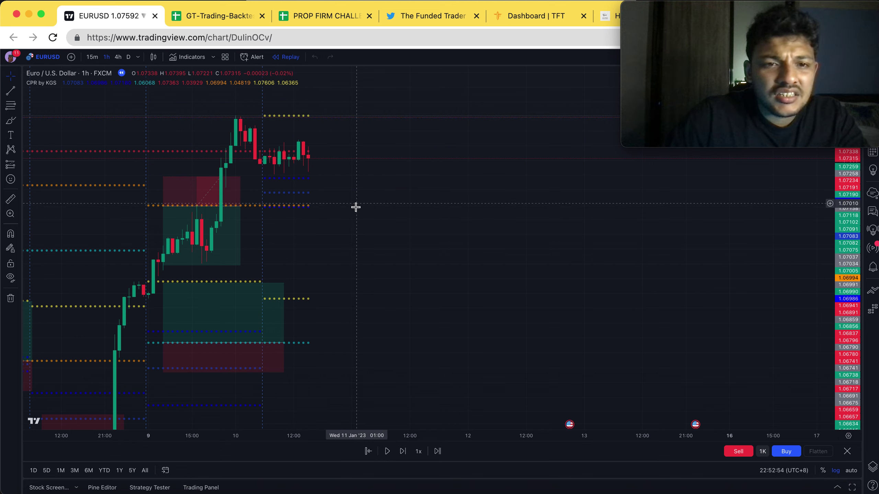
Move the untriggered 9 January Long Position to start at 08:00 on 10 January 2023, with its entry on the orange CPR level near 1.0699
{"action": "mouse_move", "coordinate": [228, 242]}
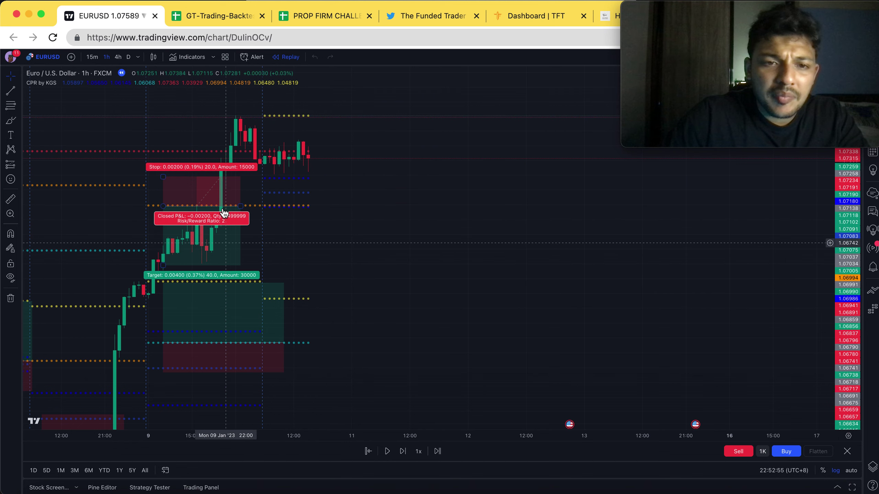
{"action": "mouse_move", "coordinate": [246, 321]}
{"action": "left_click", "coordinate": [247, 321]}
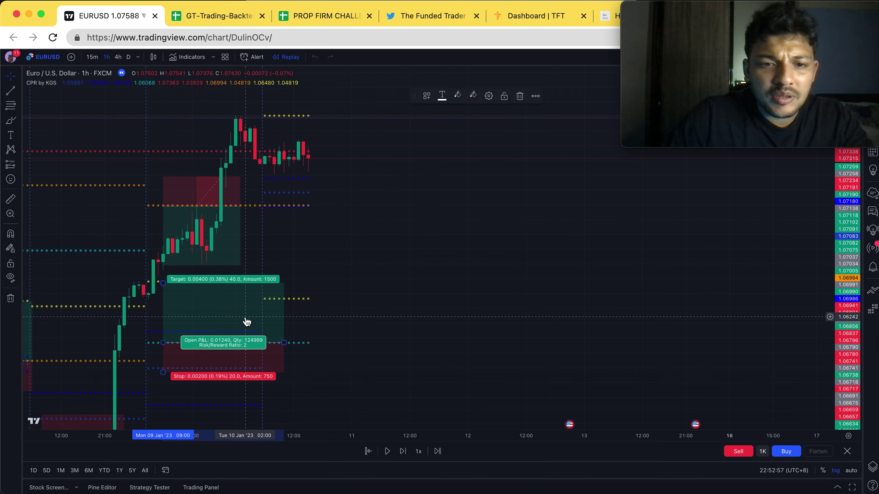
{"action": "key", "text": "Up"}
{"action": "mouse_move", "coordinate": [245, 324]}
{"action": "left_mouse_down"}
{"action": "mouse_move", "coordinate": [354, 191]}
{"action": "mouse_move", "coordinate": [356, 197]}
{"action": "left_mouse_up"}
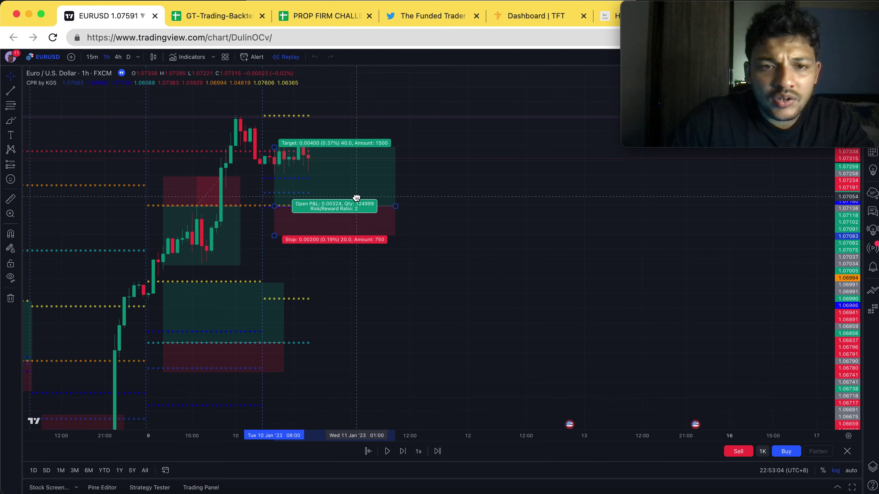
{"action": "left_click", "coordinate": [468, 218]}
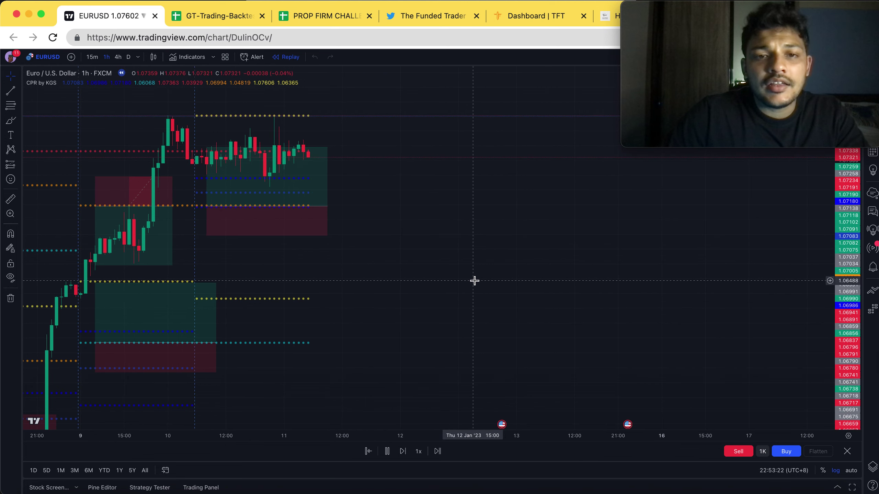
Roll the untriggered Long Position forward to 09:00 on 11 January and again to 12 January 2023, keeping its entry on the orange CPR level
{"action": "left_click_drag", "start_coordinate": [446, 216], "coordinate": [367, 248]}
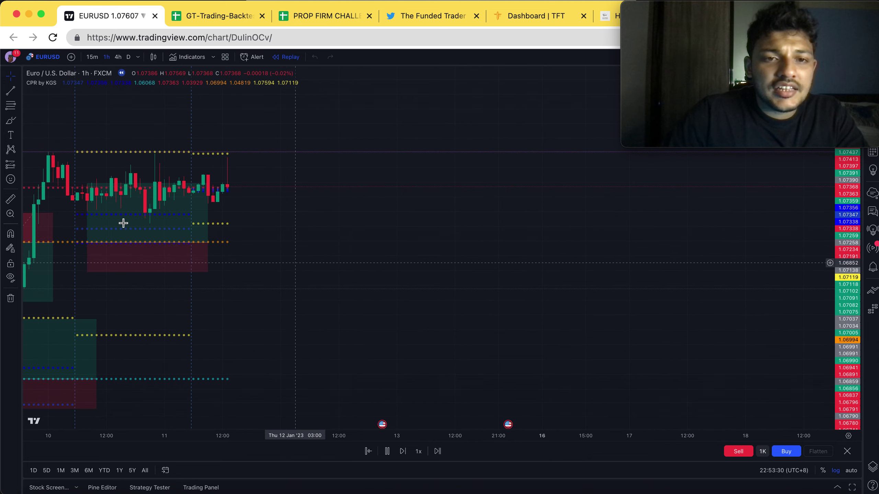
{"action": "left_click_drag", "start_coordinate": [213, 226], "coordinate": [244, 221]}
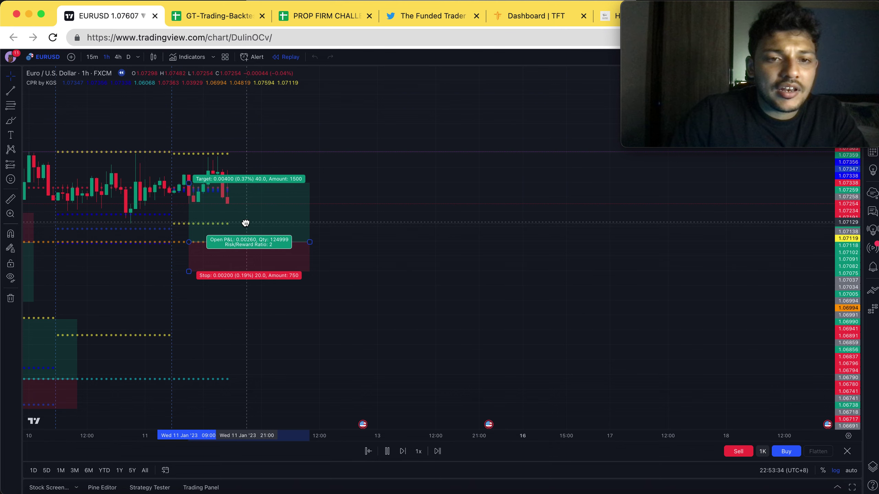
{"action": "left_click", "coordinate": [431, 267]}
{"action": "scroll", "coordinate": [431, 267], "scroll_direction": "down", "scroll_amount": 3}
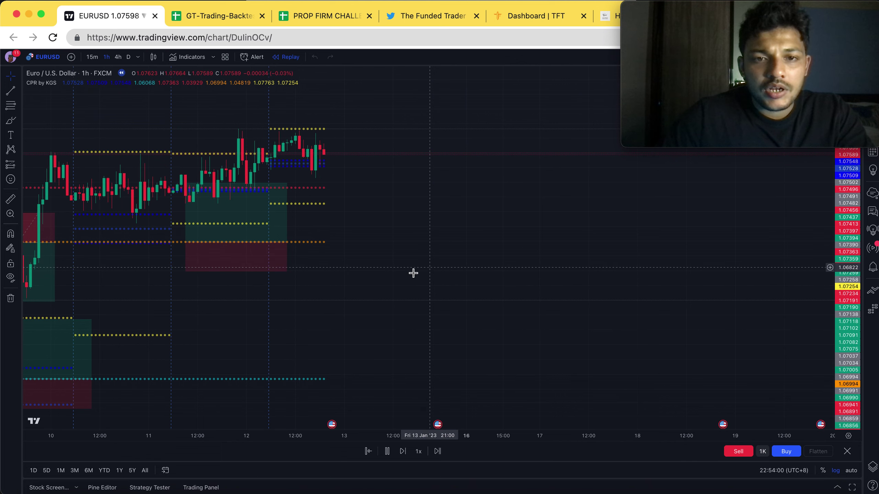
{"action": "left_click", "coordinate": [213, 229]}
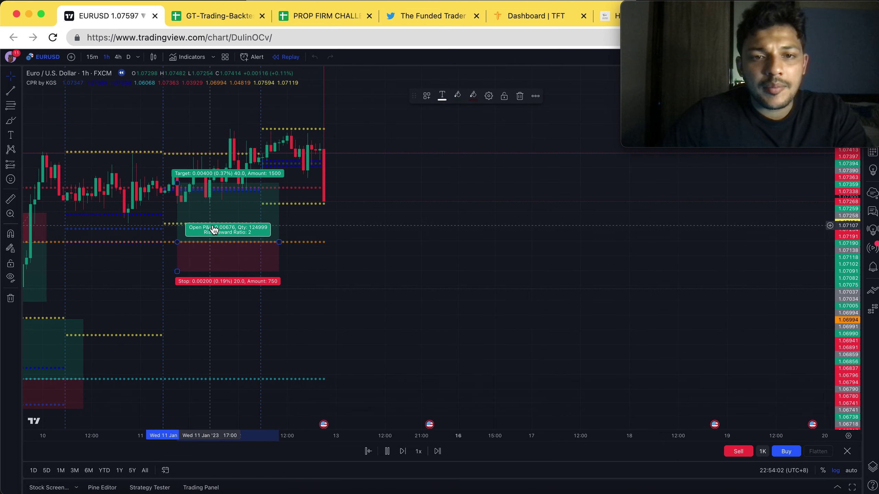
{"action": "left_click_drag", "start_coordinate": [240, 228], "coordinate": [310, 227]}
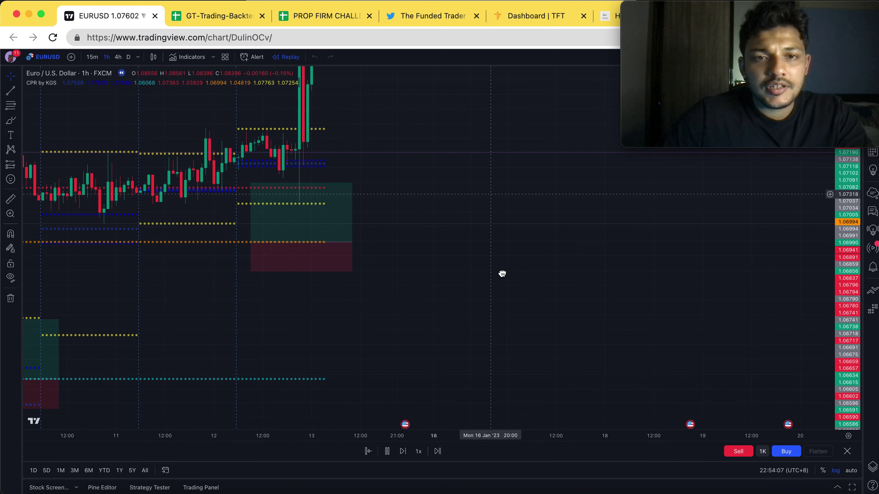
Let the bar replay run through the 12 January rally to about 22:00 on 13 January 2023 and pause it
{"action": "left_click_drag", "start_coordinate": [501, 273], "coordinate": [637, 307]}
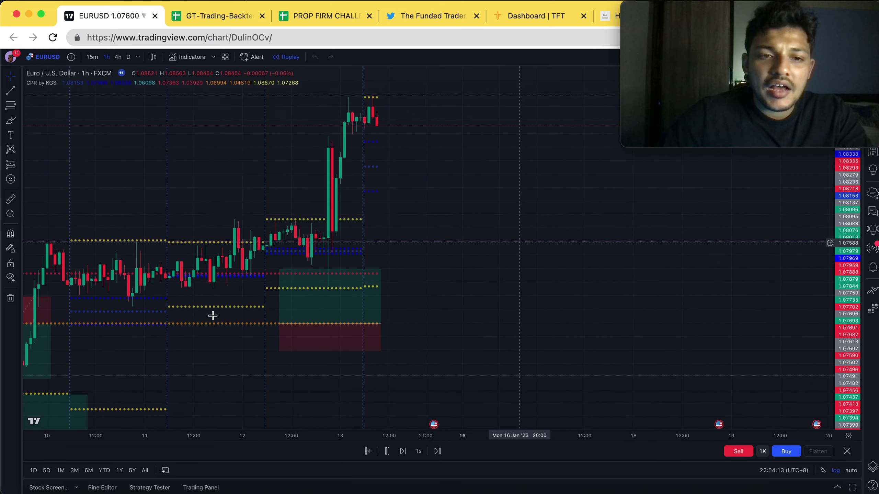
{"action": "mouse_move", "coordinate": [272, 317]}
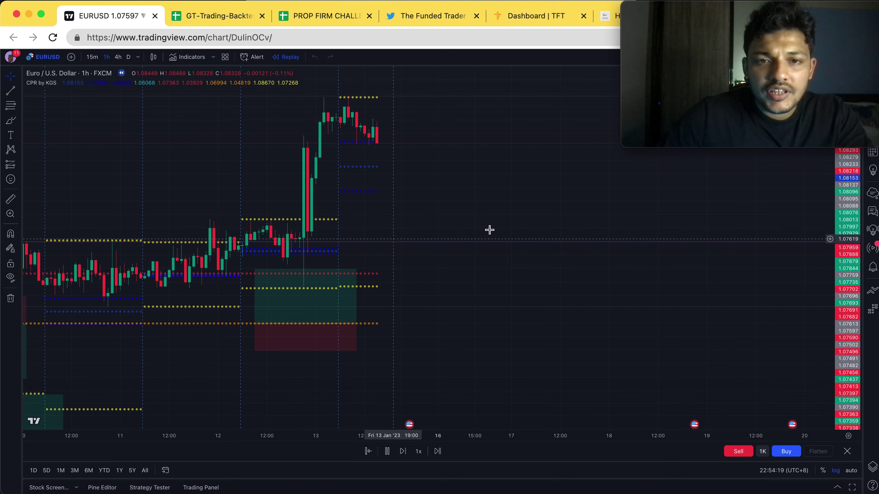
{"action": "left_click_drag", "start_coordinate": [456, 283], "coordinate": [453, 294]}
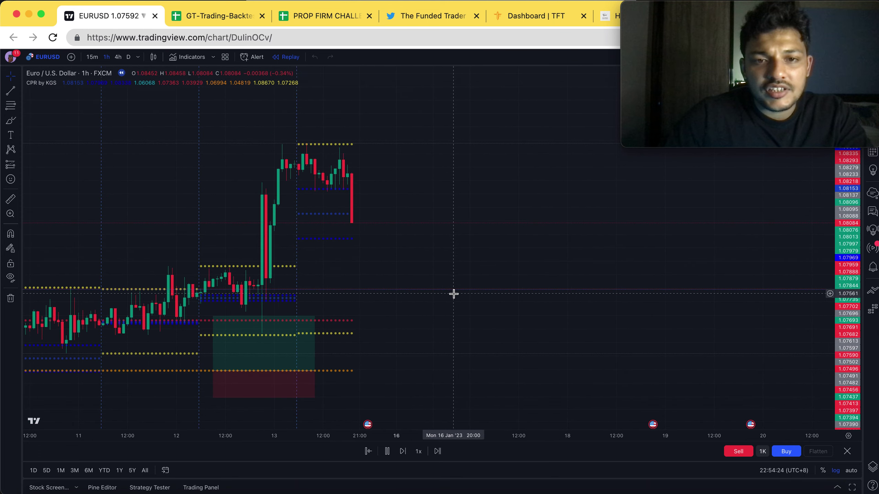
{"action": "left_click", "coordinate": [387, 450]}
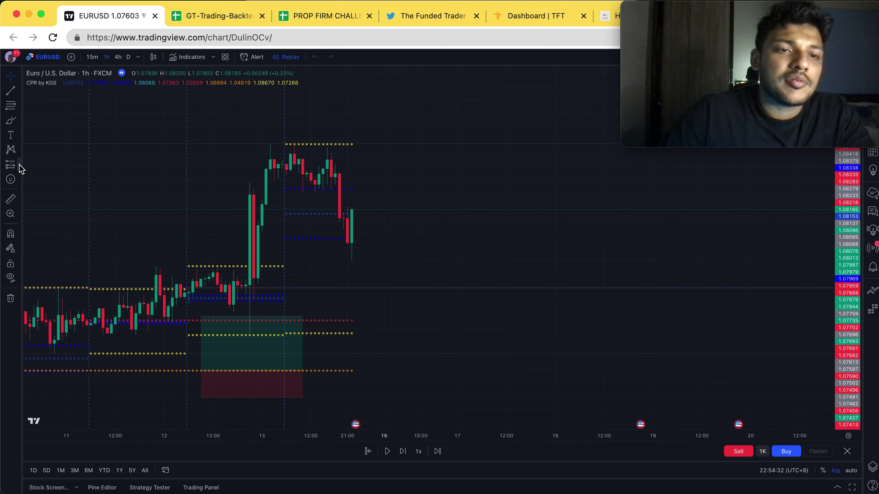
Place a Short Position with the saved template, entry at the yellow CPR level near 1.0867, starting at about 08:00 on 13 January 2023
{"action": "left_click", "coordinate": [20, 169]}
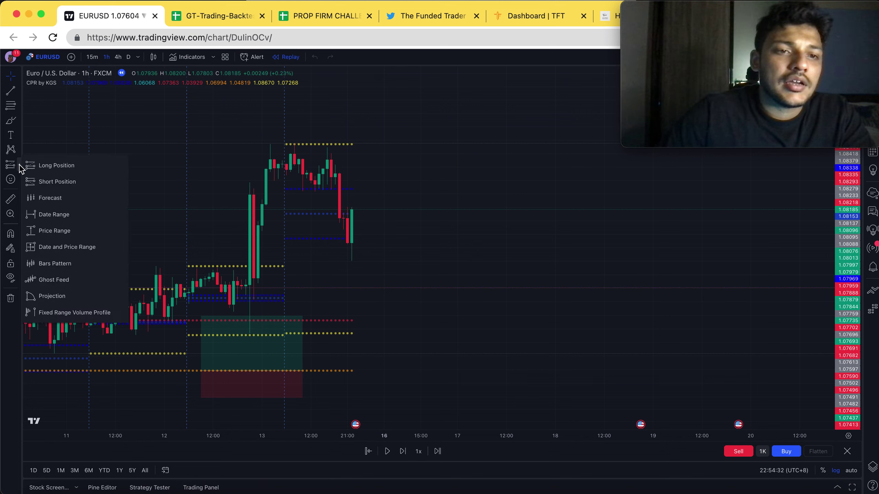
{"action": "left_click", "coordinate": [54, 183]}
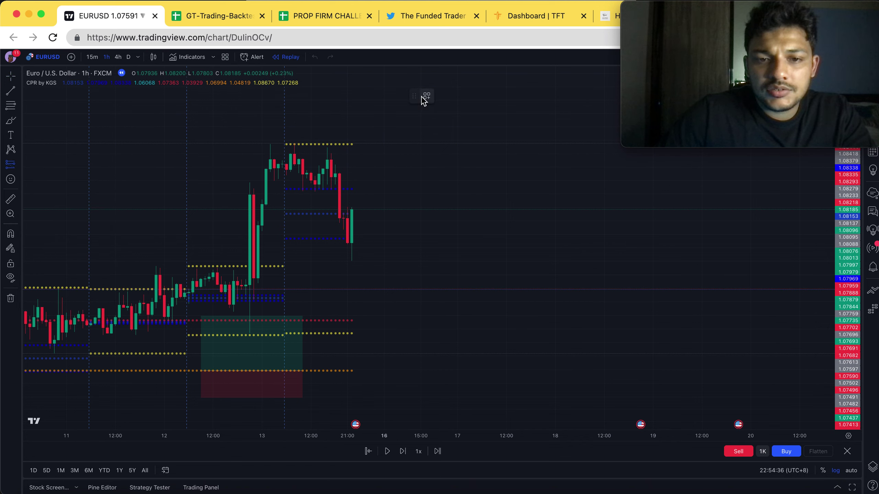
{"action": "left_click", "coordinate": [426, 97]}
{"action": "left_click", "coordinate": [435, 146]}
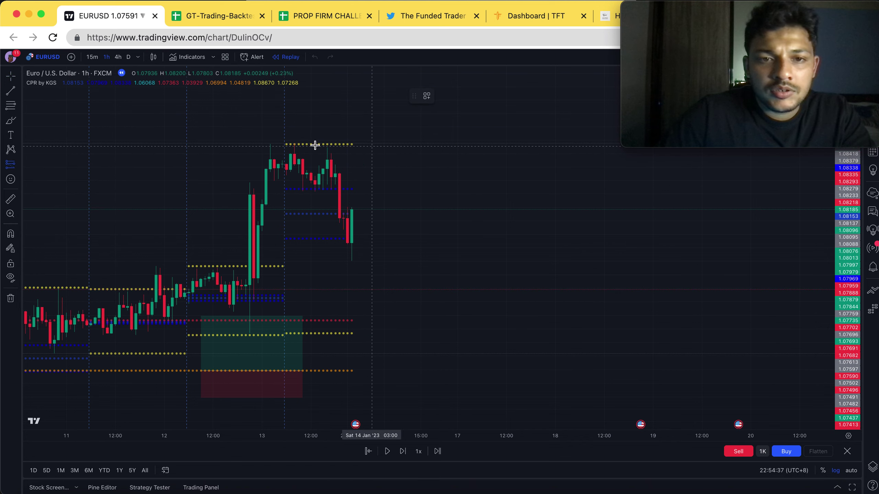
{"action": "left_click", "coordinate": [293, 144]}
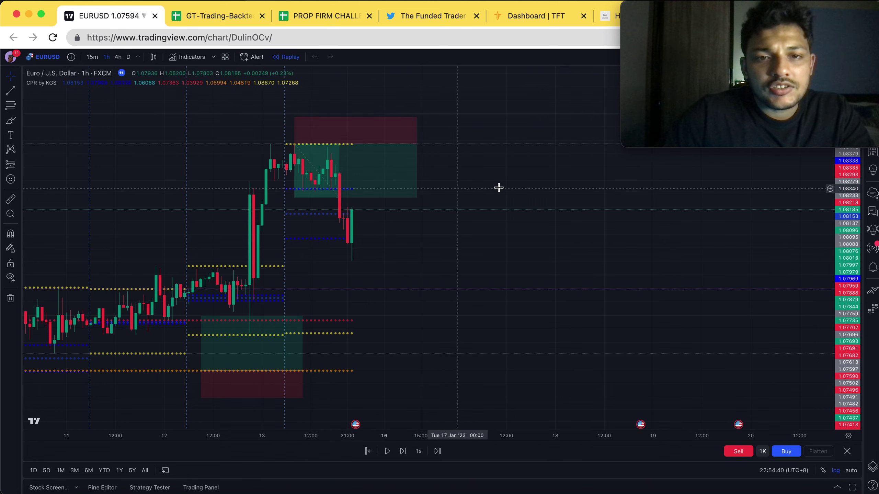
Shorten the 13 January Short Position so it ends just past the latest replayed candle
{"action": "left_click", "coordinate": [418, 145]}
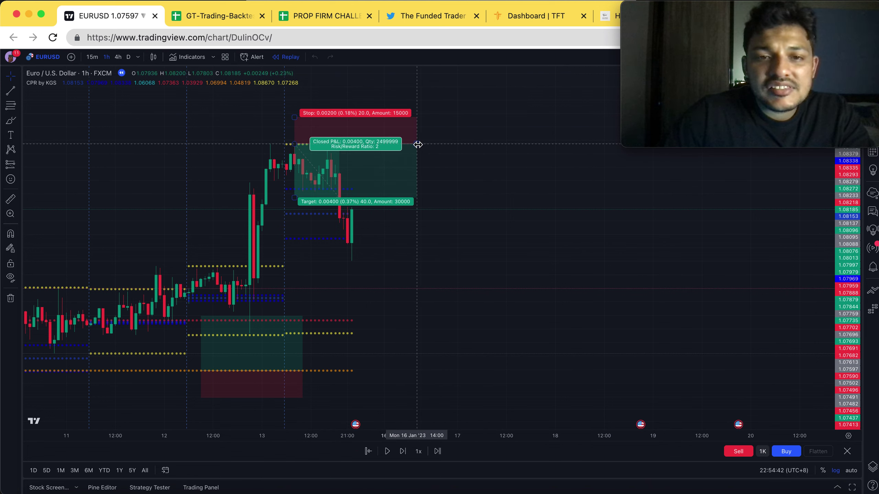
{"action": "left_click_drag", "start_coordinate": [417, 144], "coordinate": [371, 147]}
{"action": "left_click", "coordinate": [393, 169]}
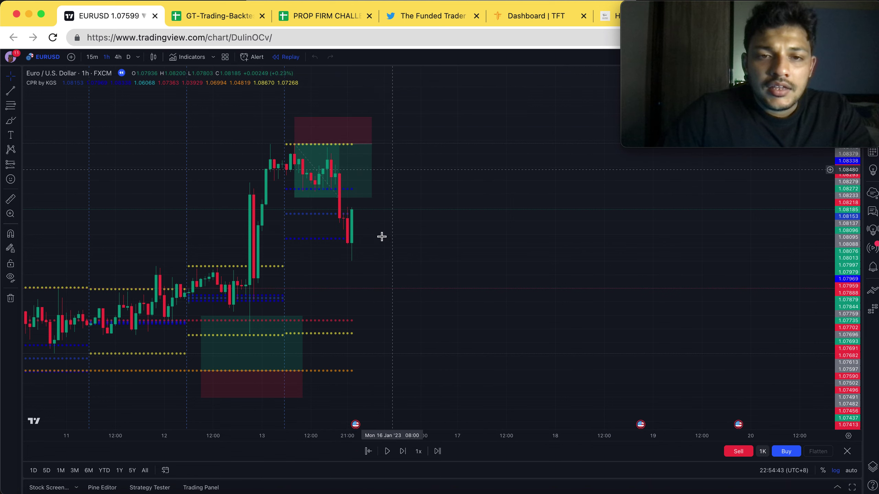
{"action": "left_click", "coordinate": [293, 147]}
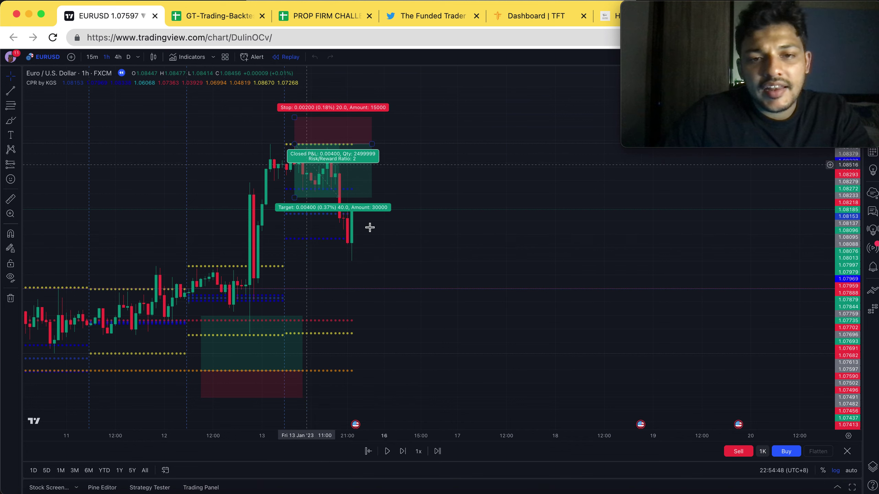
{"action": "left_click", "coordinate": [384, 225]}
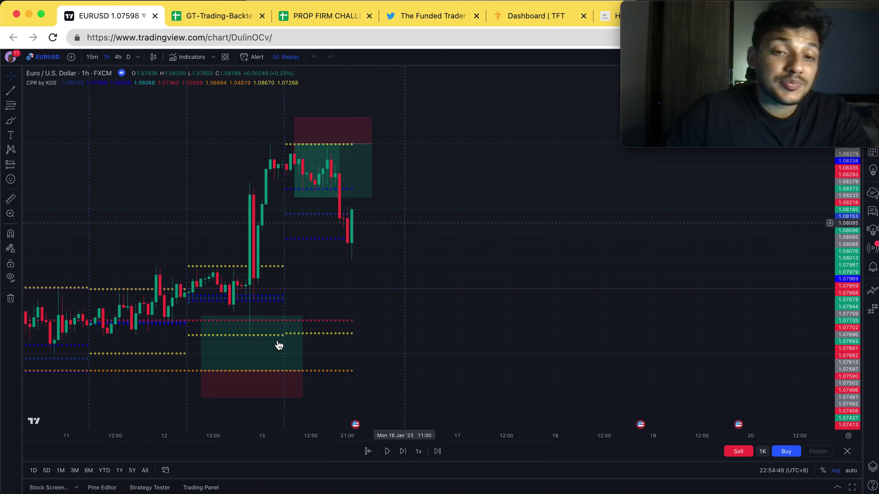
Delete the untriggered Long Position that starts at 09:00 on 12 January 2023
{"action": "mouse_move", "coordinate": [304, 358]}
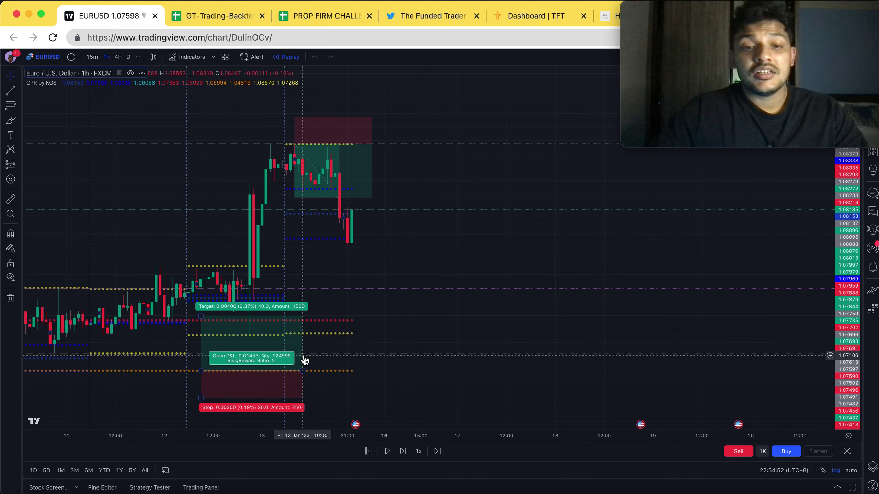
{"action": "left_click", "coordinate": [304, 359]}
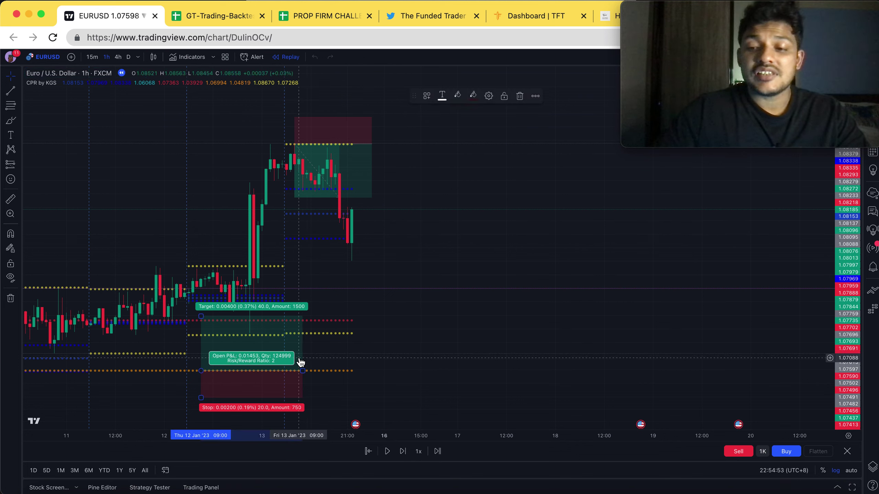
{"action": "key", "text": "e"}
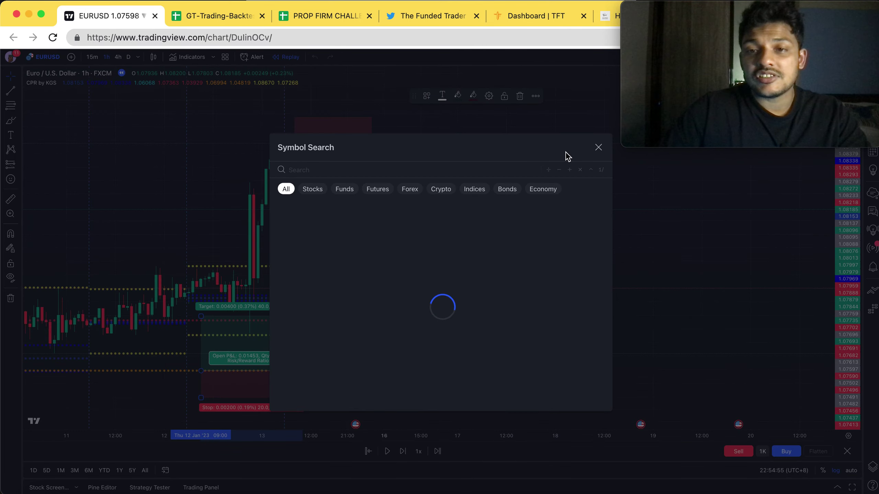
{"action": "left_click", "coordinate": [598, 150]}
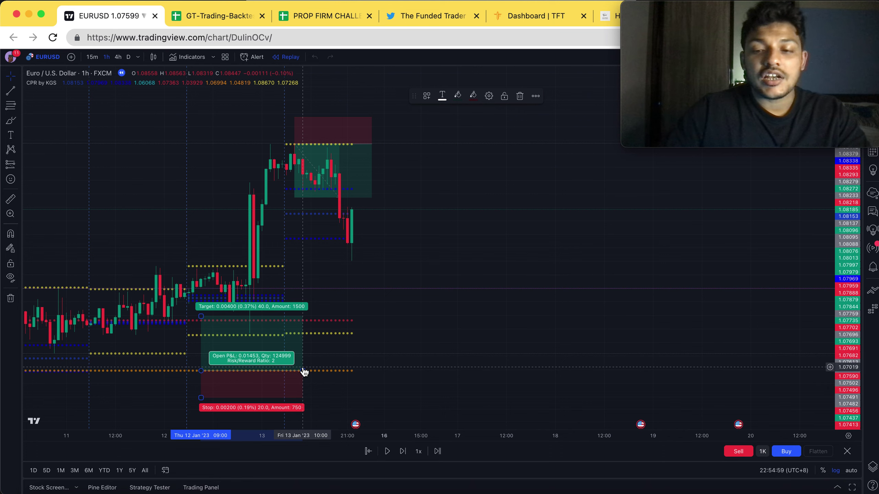
{"action": "key", "text": "Delete"}
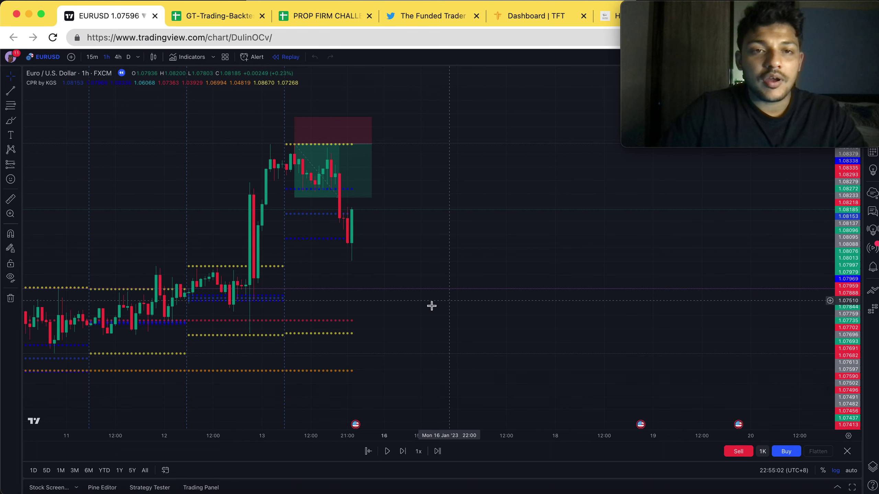
Run the bar replay on from 13 January to about 17:00 on 16 January 2023 and pause it
{"action": "scroll", "coordinate": [375, 308], "scroll_direction": "right", "scroll_amount": 5}
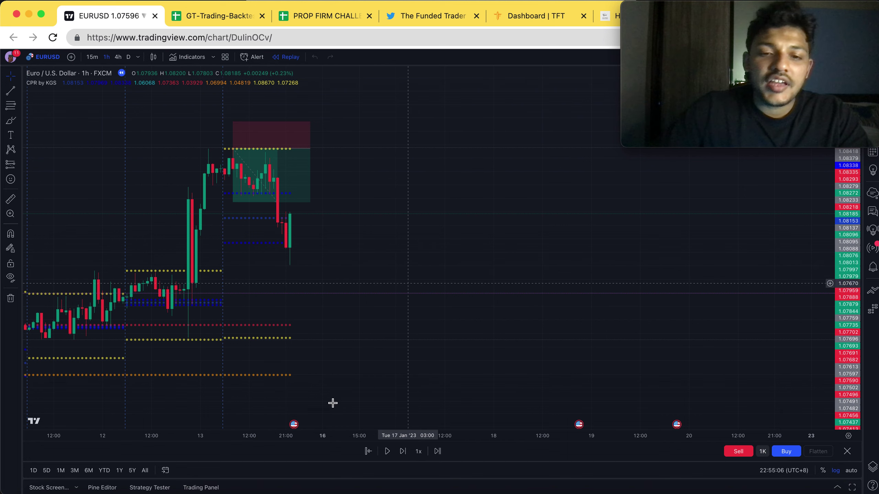
{"action": "left_click", "coordinate": [387, 451]}
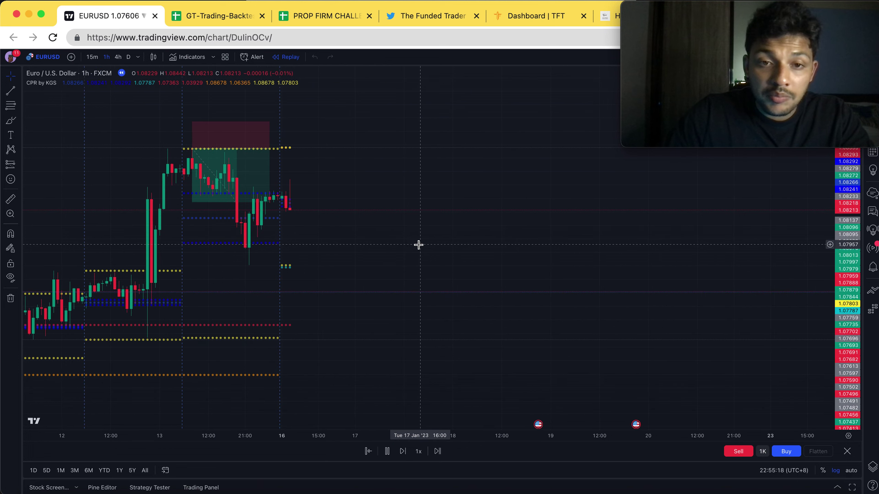
{"action": "left_click", "coordinate": [387, 451]}
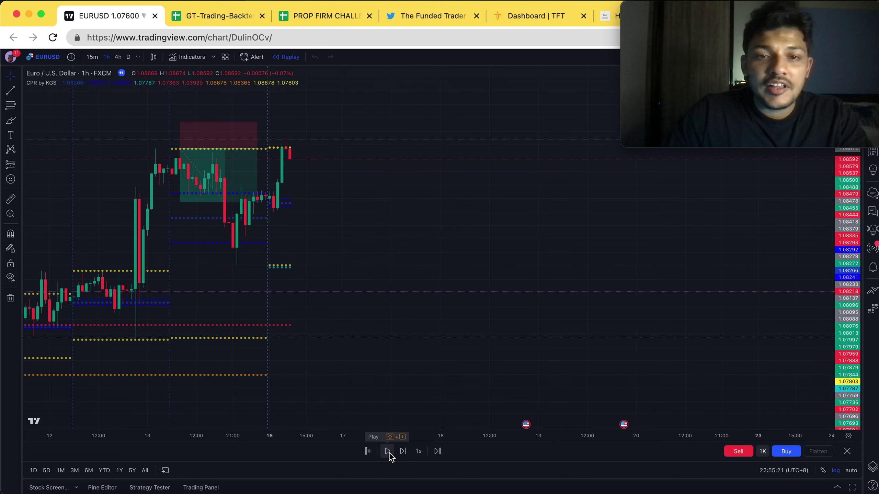
{"action": "left_click", "coordinate": [388, 451]}
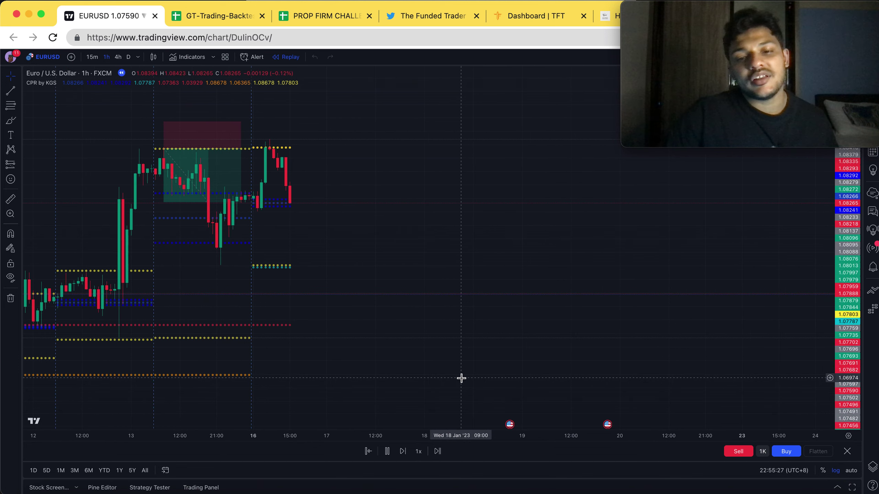
{"action": "left_click", "coordinate": [387, 451]}
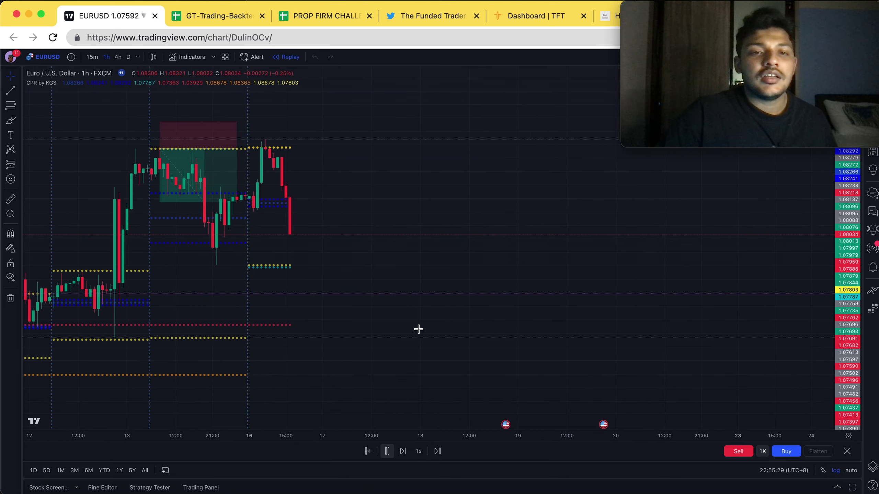
Duplicate the 13 January Short Position onto 16 January at about 07:00, with its entry at the yellow CPR level near 1.0868
{"action": "left_click", "coordinate": [194, 188]}
{"action": "mouse_move", "coordinate": [194, 189]}
{"action": "left_mouse_down"}
{"action": "mouse_move", "coordinate": [189, 148]}
{"action": "mouse_move", "coordinate": [278, 156]}
{"action": "left_mouse_up"}
{"action": "left_click", "coordinate": [403, 245]}
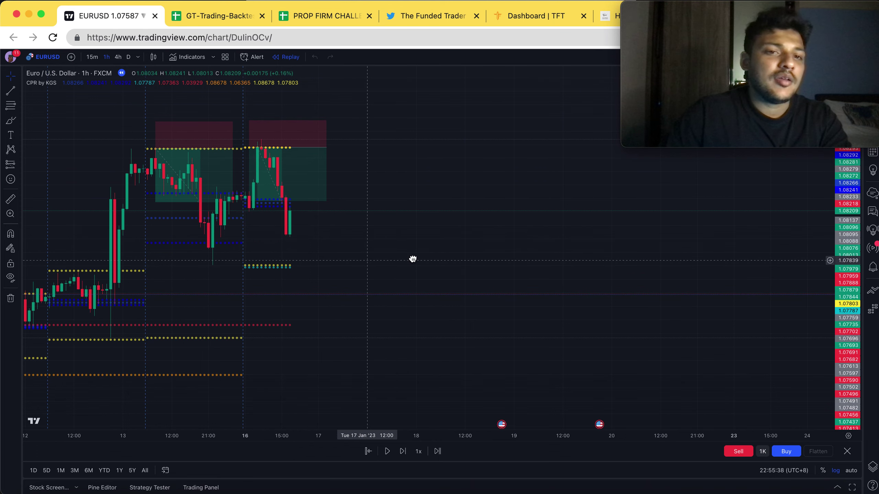
Run the bar replay through 17 January to about 01:00 on 18 January 2023 and pause it
{"action": "left_click_drag", "start_coordinate": [411, 259], "coordinate": [426, 259]}
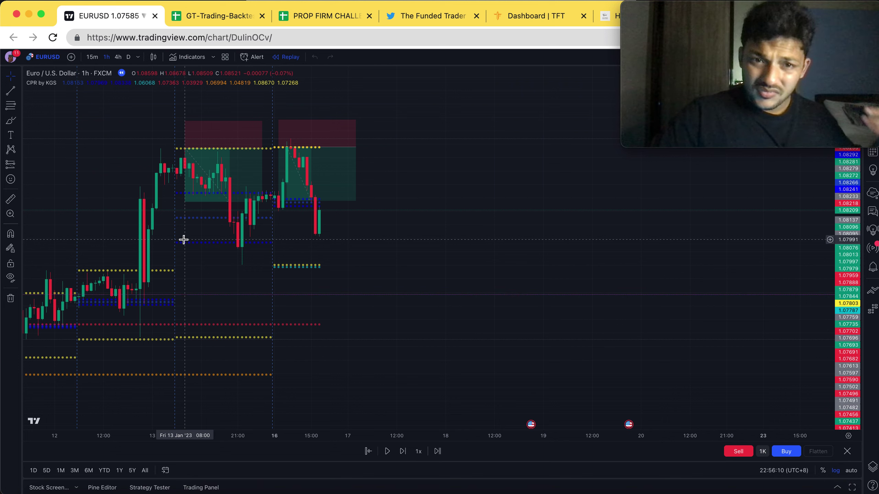
{"action": "left_click", "coordinate": [386, 451]}
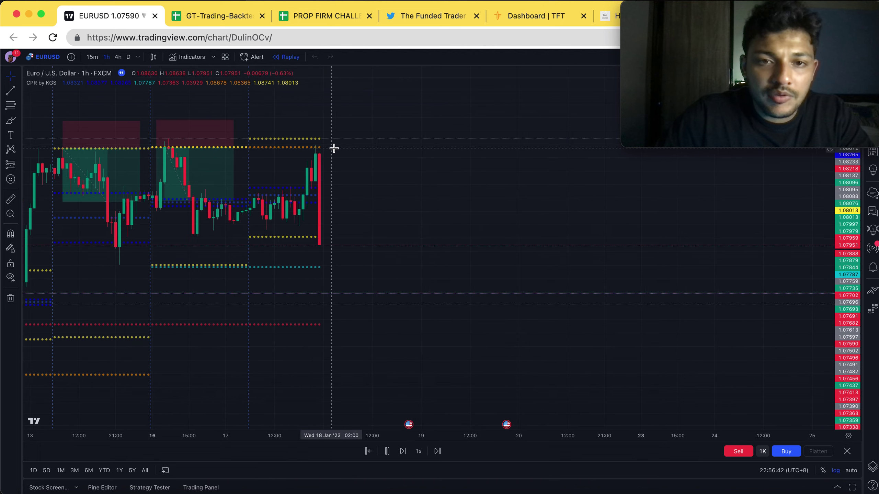
{"action": "left_click", "coordinate": [387, 450]}
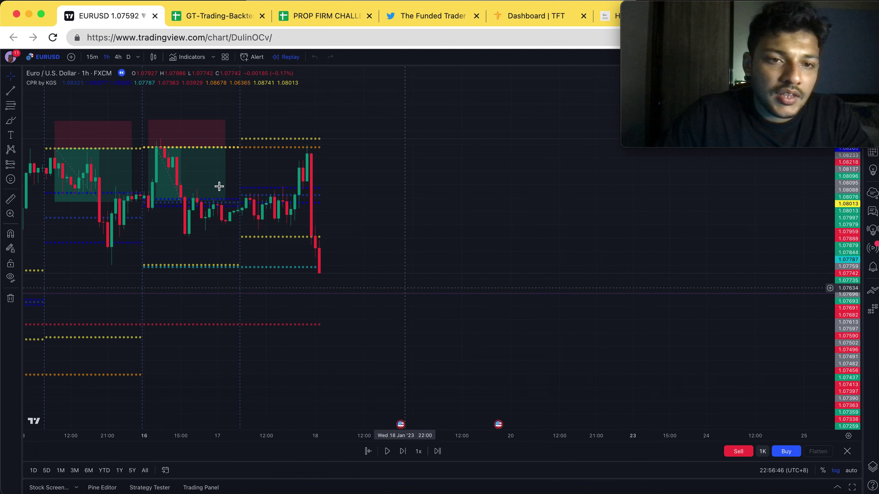
Duplicate the 16 January Short Position onto 17 January at about 12:00, with its entry at the orange CPR level near 1.0868
{"action": "mouse_move", "coordinate": [208, 178]}
{"action": "left_mouse_down"}
{"action": "mouse_move", "coordinate": [207, 139]}
{"action": "mouse_move", "coordinate": [303, 136]}
{"action": "mouse_move", "coordinate": [322, 152]}
{"action": "left_mouse_up"}
{"action": "left_click", "coordinate": [416, 184]}
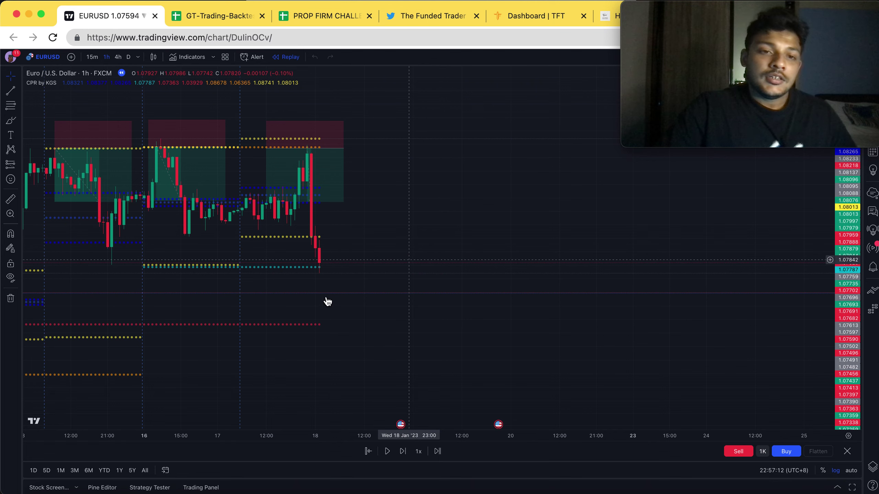
Check the stop, target and risk/reward figures of the 17 January Short Position
{"action": "left_click_drag", "start_coordinate": [378, 300], "coordinate": [413, 300]}
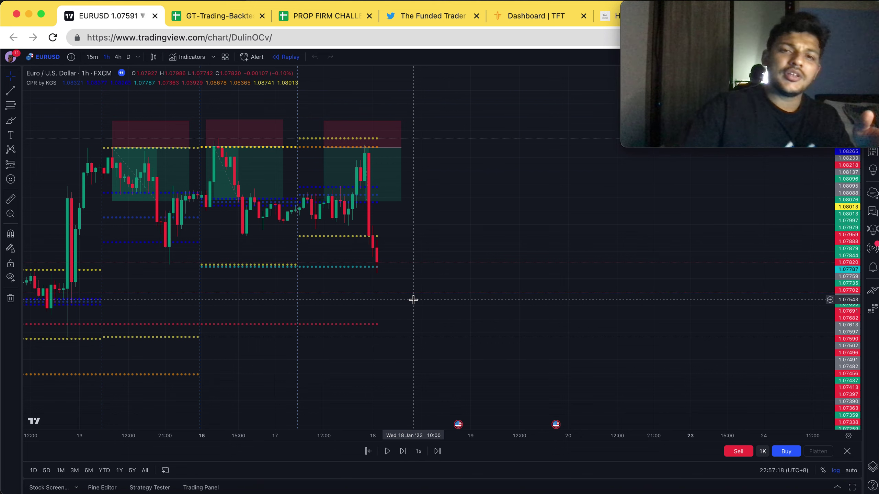
{"action": "left_click", "coordinate": [400, 161]}
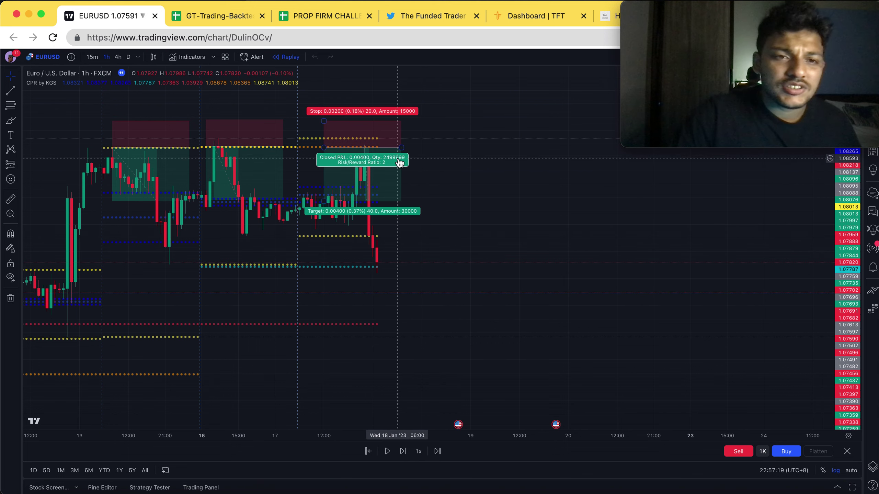
{"action": "left_click", "coordinate": [513, 238]}
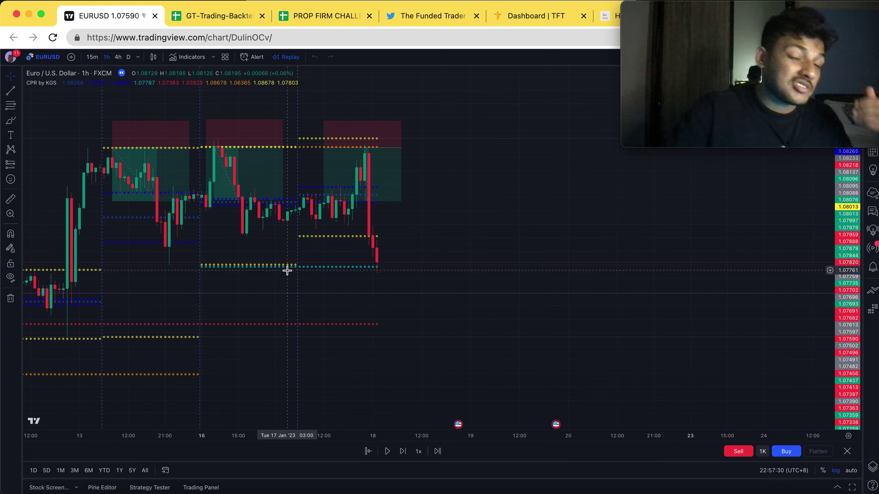
{"action": "left_click", "coordinate": [369, 144]}
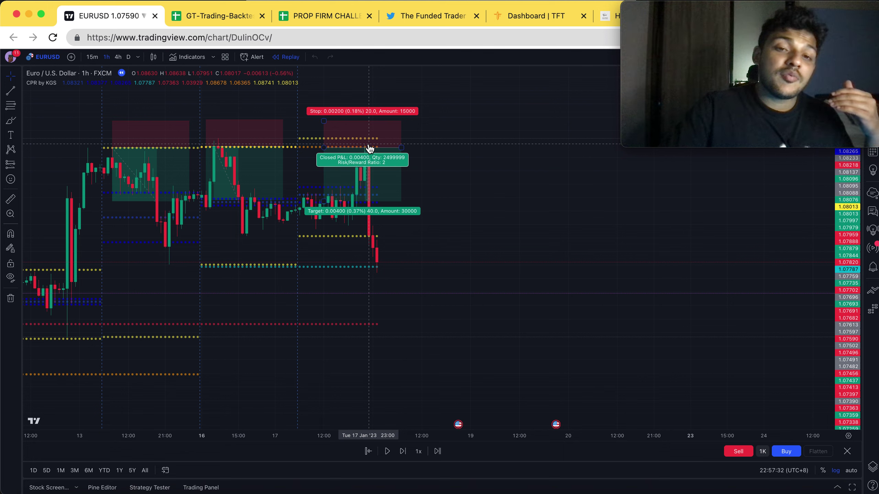
{"action": "left_click", "coordinate": [358, 236]}
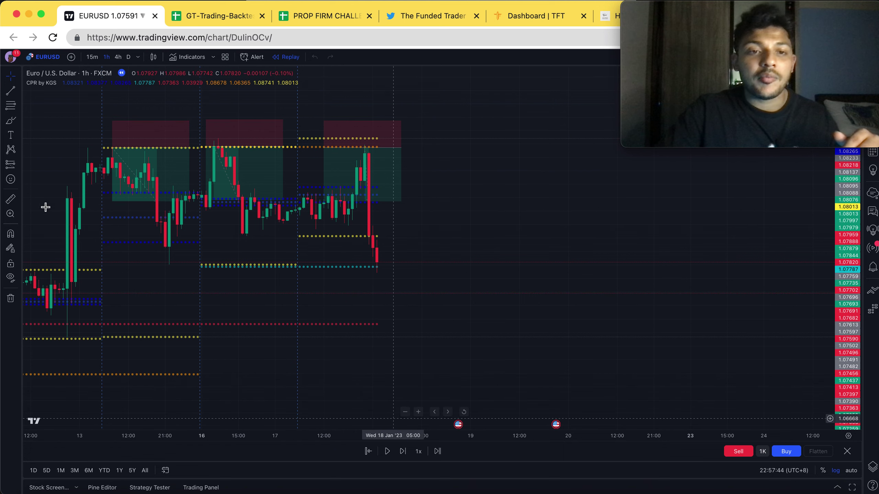
{"action": "mouse_move", "coordinate": [135, 150]}
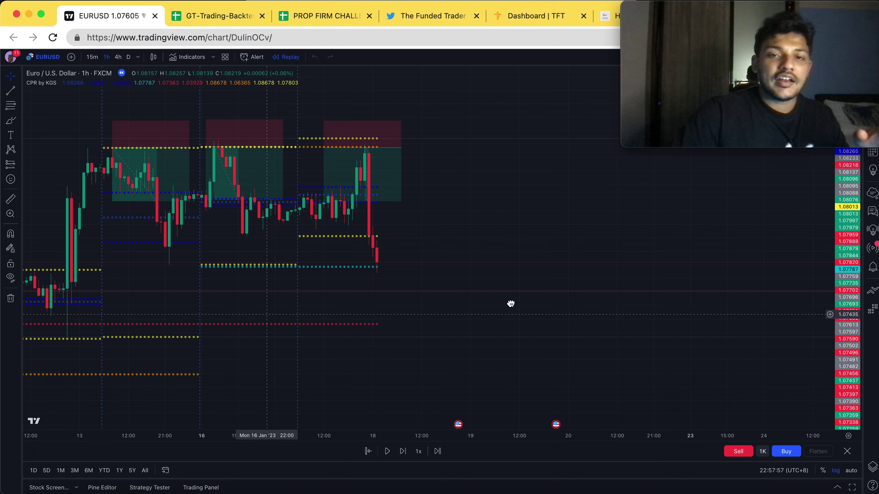
Delete the untriggered Long Position that starts at 09:00 on 9 January 2023
{"action": "scroll", "coordinate": [706, 288], "scroll_direction": "left", "scroll_amount": 10}
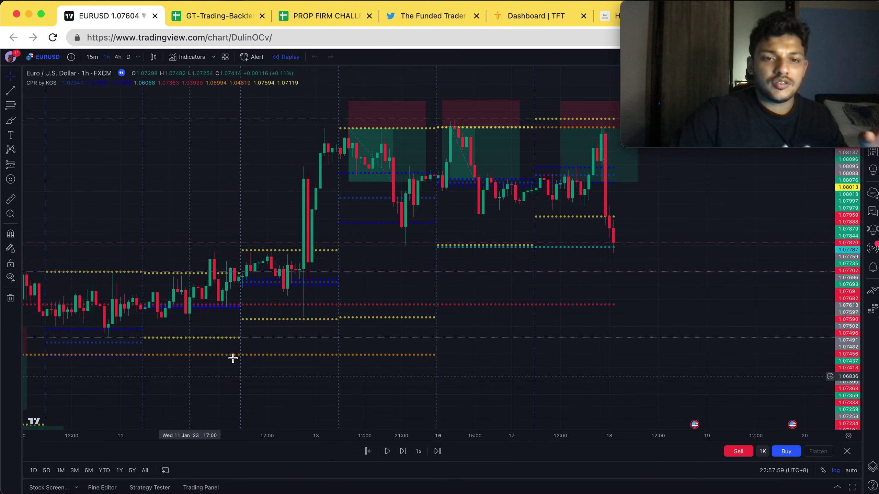
{"action": "scroll", "coordinate": [562, 250], "scroll_direction": "left", "scroll_amount": 10}
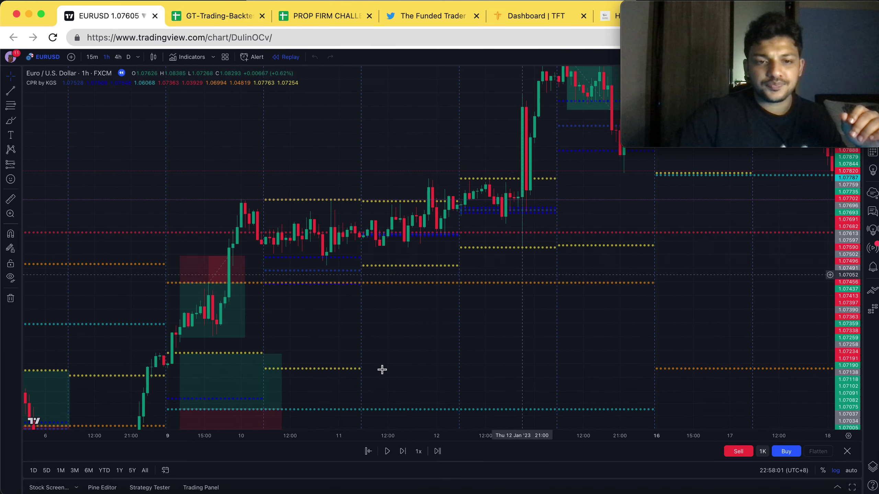
{"action": "scroll", "coordinate": [554, 214], "scroll_direction": "left", "scroll_amount": 2}
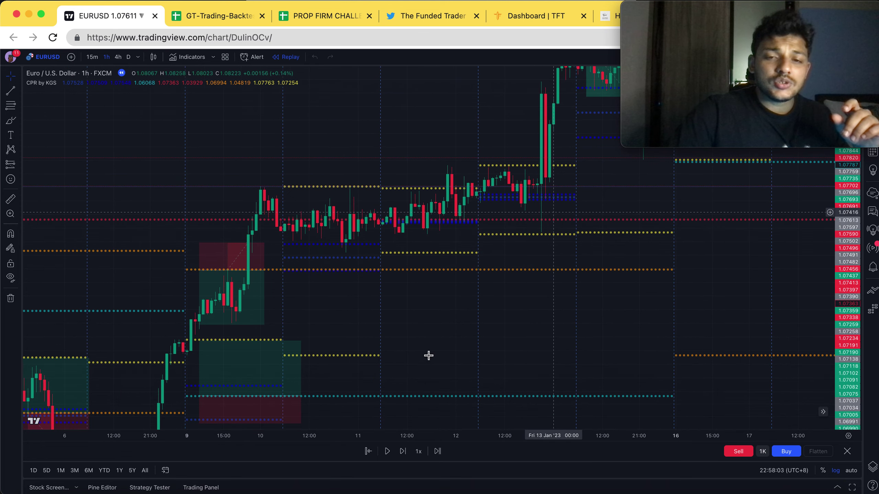
{"action": "scroll", "coordinate": [607, 190], "scroll_direction": "left", "scroll_amount": 4}
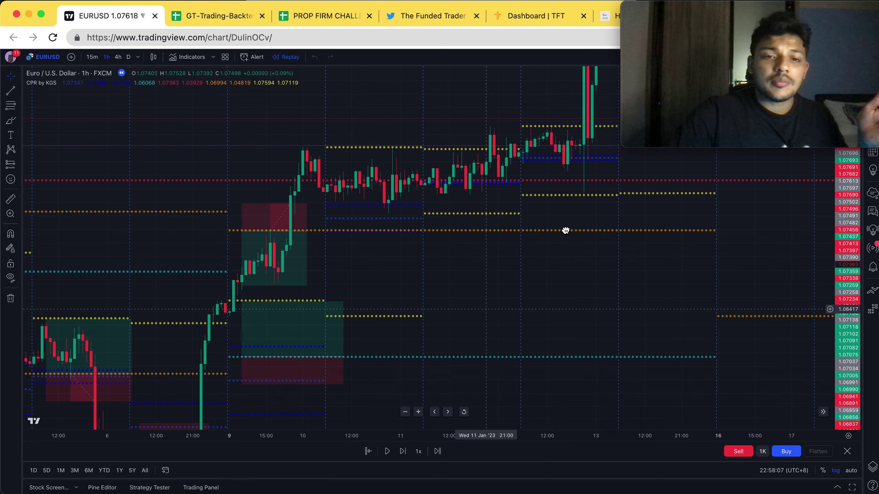
{"action": "scroll", "coordinate": [565, 231], "scroll_direction": "left", "scroll_amount": 8}
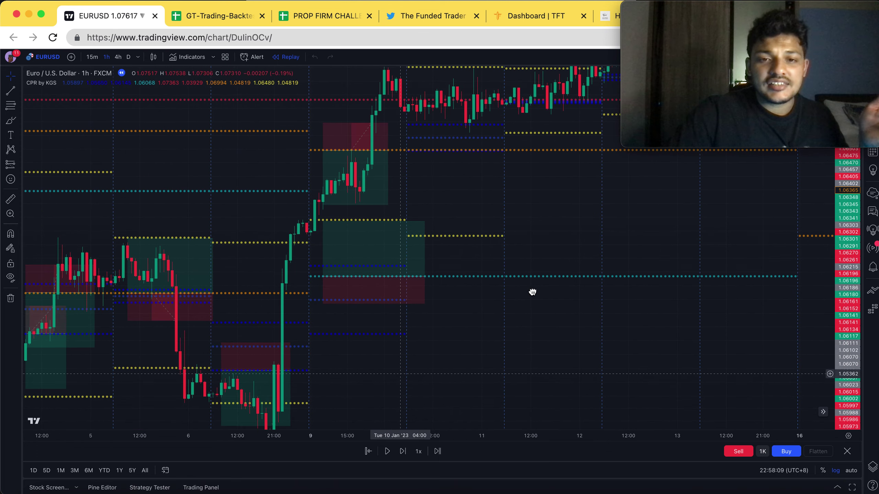
{"action": "scroll", "coordinate": [547, 284], "scroll_direction": "left", "scroll_amount": 3}
{"action": "left_click", "coordinate": [417, 254]}
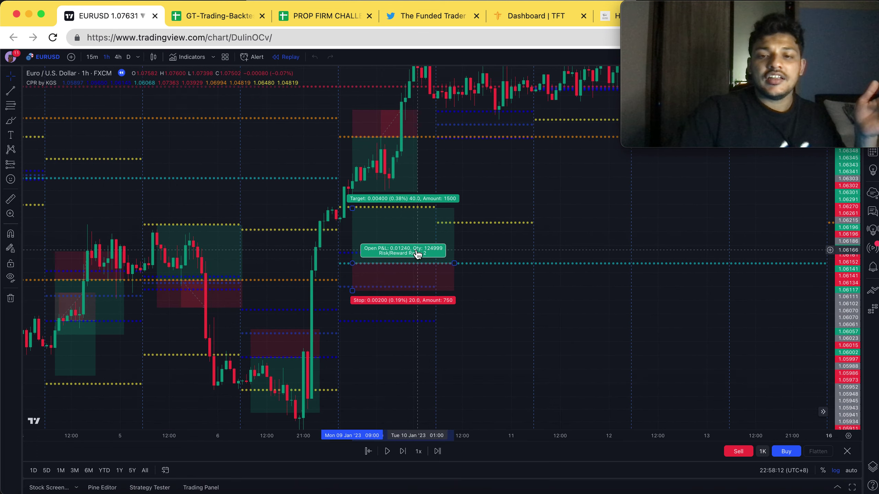
{"action": "key", "text": "Delete"}
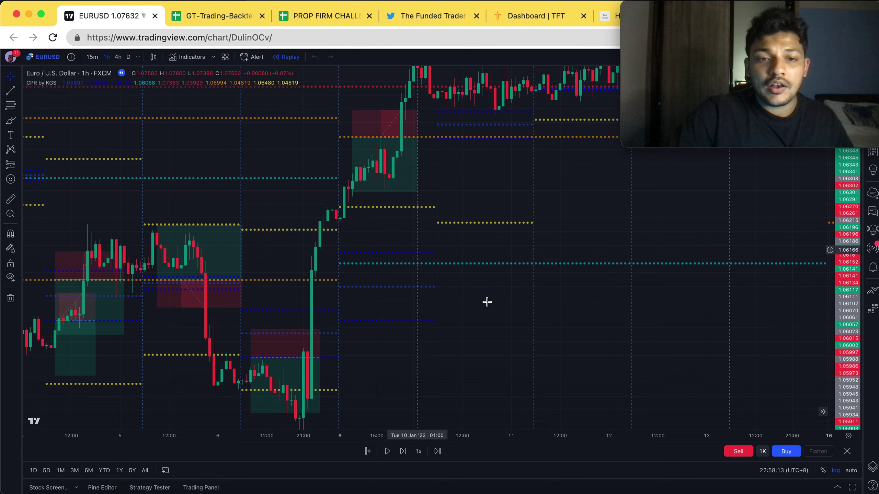
Review the earlier January trades on the chart, back to the 3 January Long Position
{"action": "scroll", "coordinate": [553, 280], "scroll_direction": "left", "scroll_amount": 6}
{"action": "scroll", "coordinate": [587, 277], "scroll_direction": "left", "scroll_amount": 4}
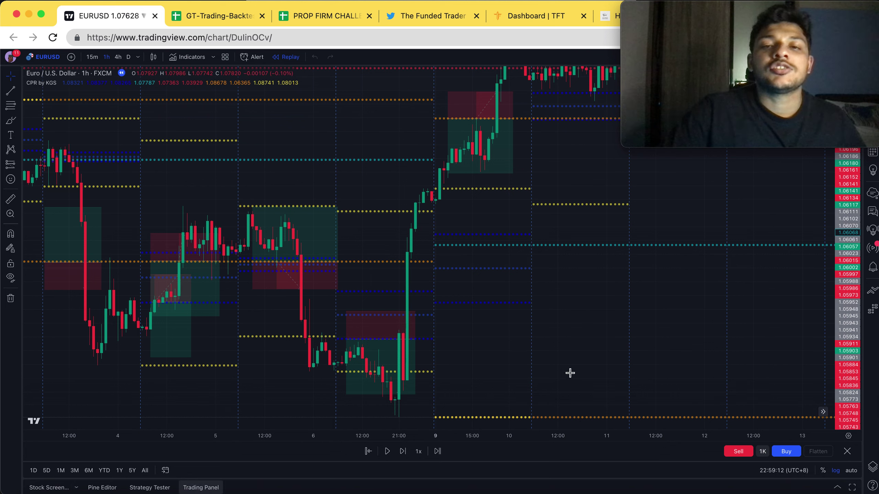
{"action": "scroll", "coordinate": [643, 327], "scroll_direction": "left", "scroll_amount": 3}
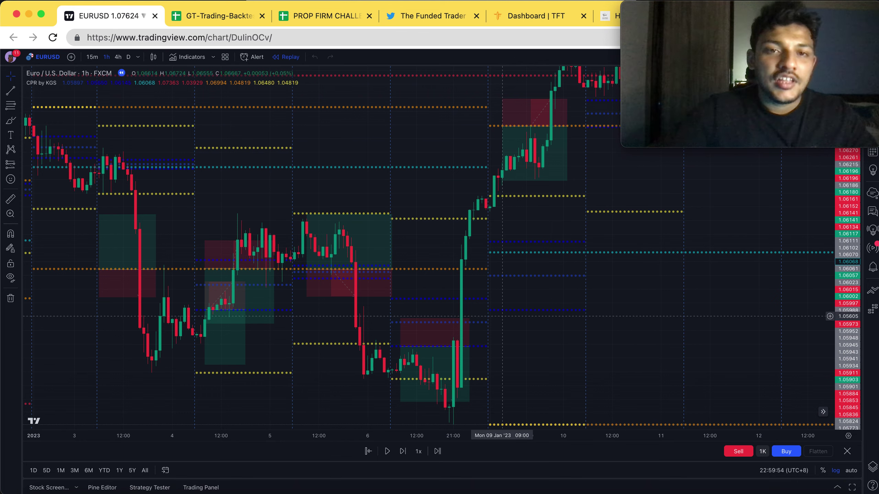
Switch to the GT-Trading-Backtesting-Journal spreadsheet and review the 2022 Backtesting trades from the first to the last entries
{"action": "left_click", "coordinate": [223, 17]}
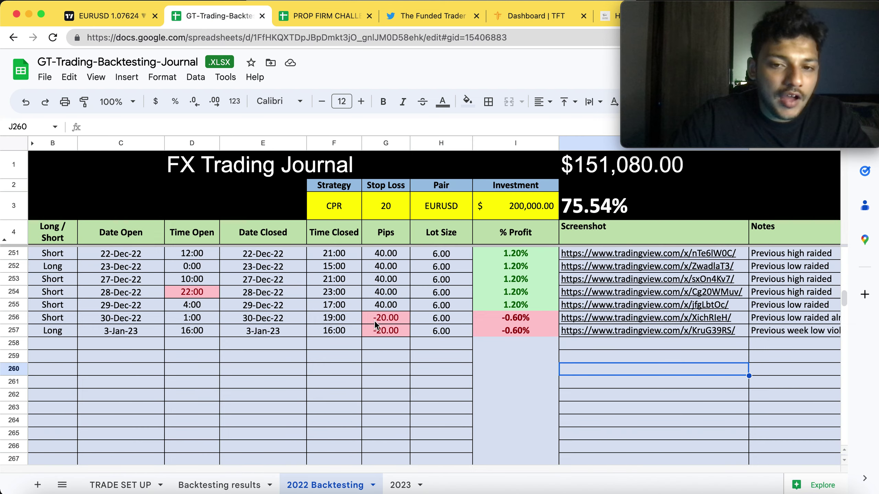
{"action": "scroll", "coordinate": [453, 323], "scroll_direction": "up", "scroll_amount": 3}
{"action": "scroll", "coordinate": [453, 323], "scroll_direction": "up", "scroll_amount": 20}
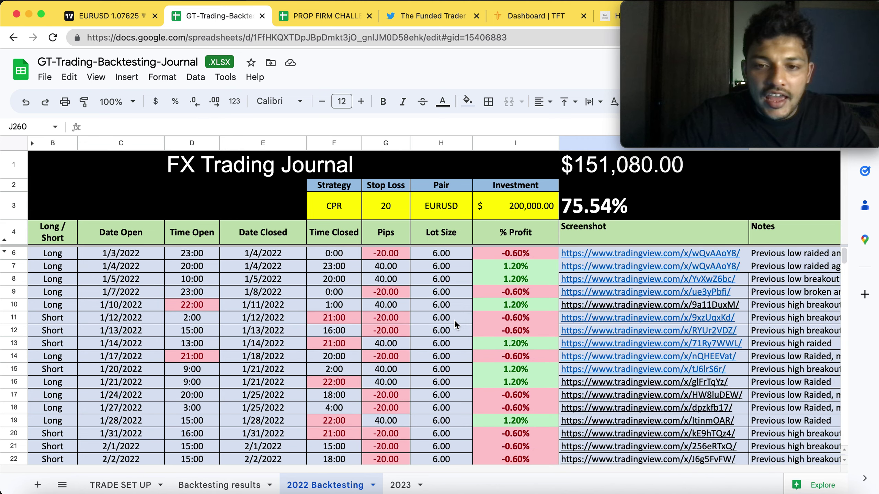
{"action": "scroll", "coordinate": [462, 314], "scroll_direction": "down", "scroll_amount": 20}
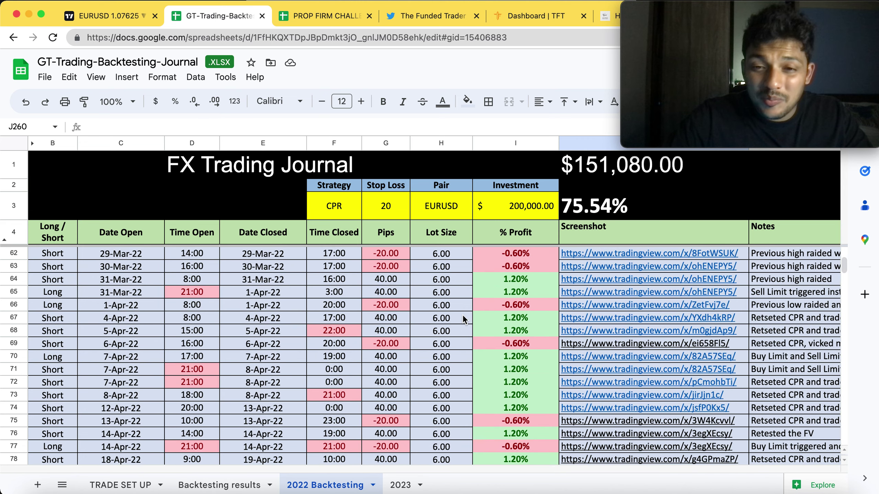
{"action": "scroll", "coordinate": [462, 313], "scroll_direction": "down", "scroll_amount": 15}
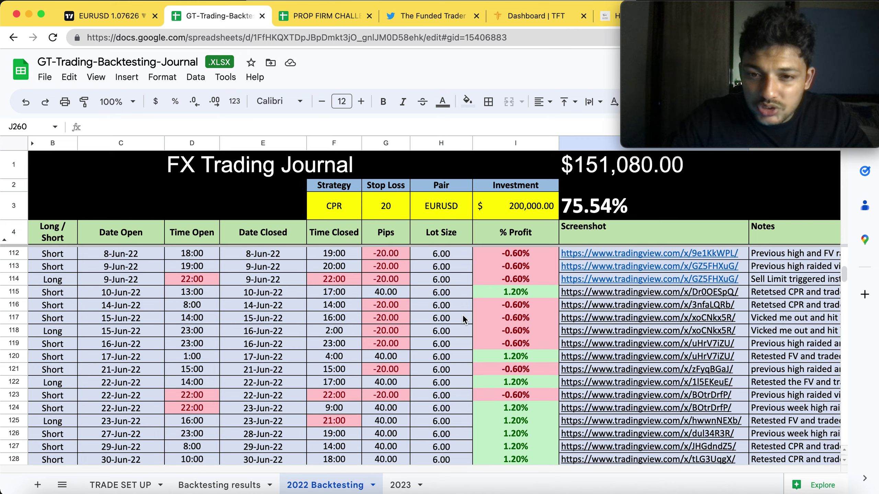
{"action": "scroll", "coordinate": [462, 313], "scroll_direction": "down", "scroll_amount": 19}
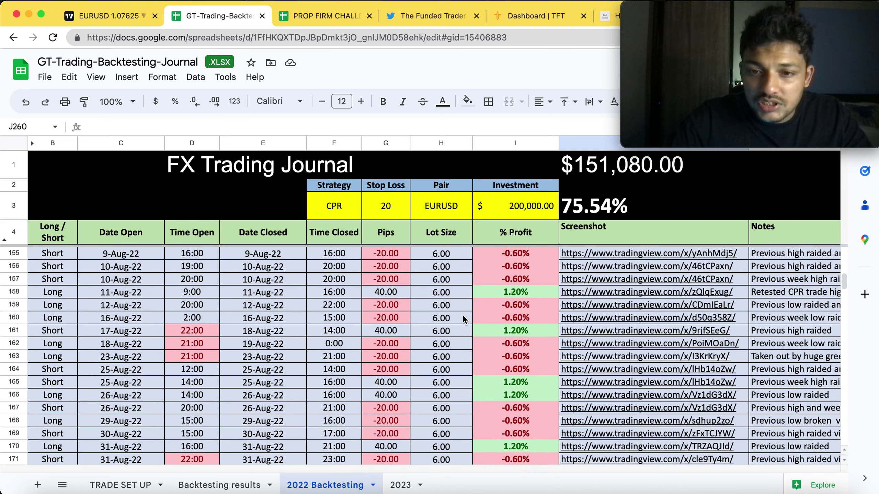
{"action": "scroll", "coordinate": [462, 312], "scroll_direction": "down", "scroll_amount": 20}
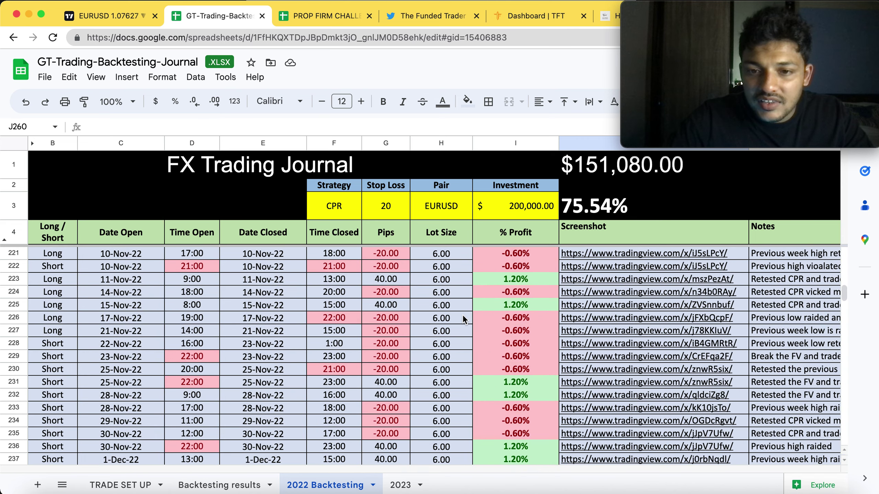
{"action": "scroll", "coordinate": [462, 313], "scroll_direction": "down", "scroll_amount": 20}
{"action": "scroll", "coordinate": [462, 313], "scroll_direction": "up", "scroll_amount": 20}
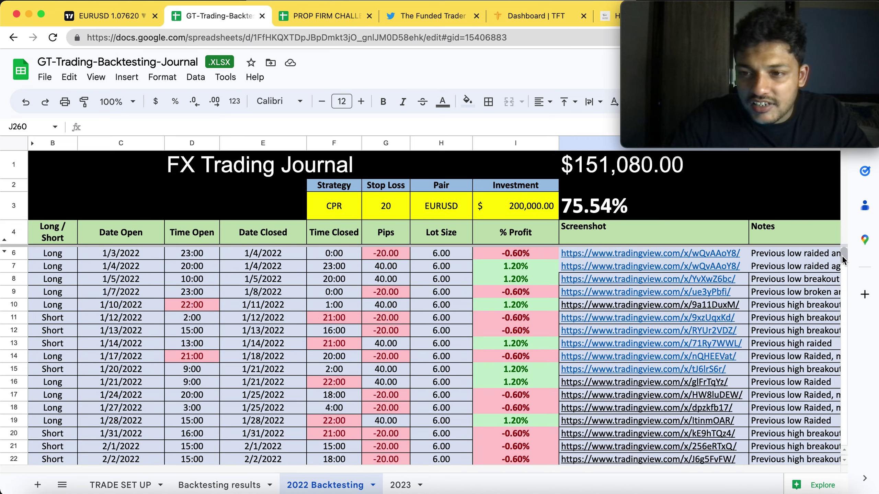
{"action": "scroll", "coordinate": [841, 256], "scroll_direction": "down", "scroll_amount": 3}
{"action": "scroll", "coordinate": [842, 261], "scroll_direction": "down", "scroll_amount": 4}
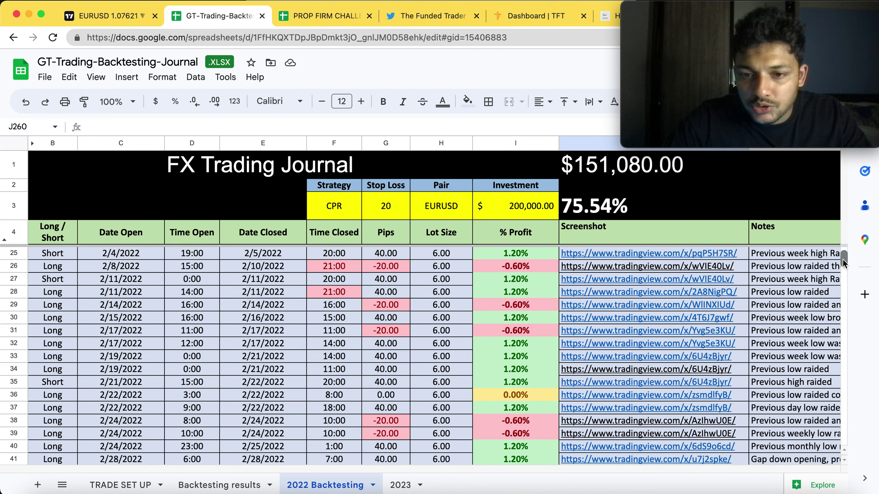
Review the % Profit results of the February and March 2022 trades, from row 33 down to row 54 and back
{"action": "left_click", "coordinate": [535, 357]}
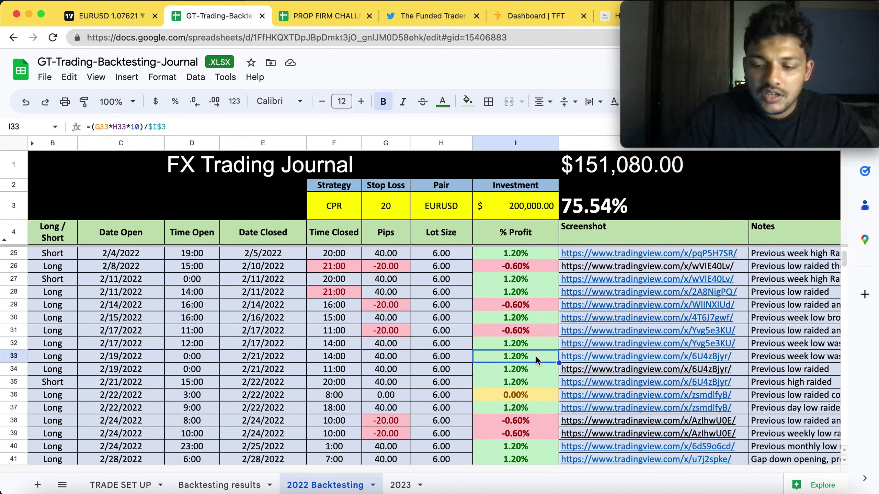
{"action": "key", "text": "Down"}
{"action": "key", "text": "Down"}
{"action": "key", "text": "Down"}
{"action": "key", "text": "Down"}
{"action": "key", "text": "Down"}
{"action": "key", "text": "Down"}
{"action": "key", "text": "Down"}
{"action": "key", "text": "Down"}
{"action": "key", "text": "Down"}
{"action": "key", "text": "Down"}
{"action": "key", "text": "Down"}
{"action": "key", "text": "Down"}
{"action": "key", "text": "Down"}
{"action": "key", "text": "Down"}
{"action": "key", "text": "Down"}
{"action": "key", "text": "Down"}
{"action": "key", "text": "Down"}
{"action": "key", "text": "Down"}
{"action": "key", "text": "Down"}
{"action": "key", "text": "Down"}
{"action": "key", "text": "Down"}
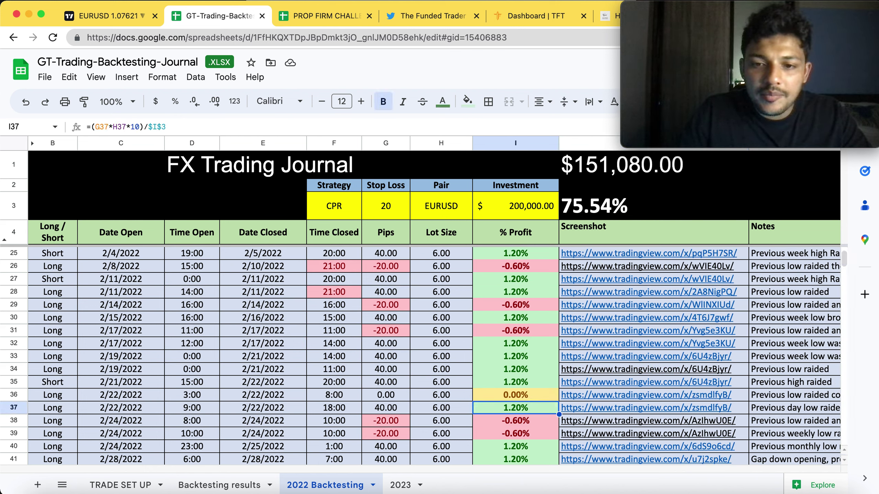
{"action": "key", "text": "Up"}
{"action": "key", "text": "Up"}
{"action": "key", "text": "Up"}
{"action": "key", "text": "Up"}
{"action": "key", "text": "Up"}
{"action": "key", "text": "Up"}
{"action": "key", "text": "Up"}
{"action": "key", "text": "Up"}
{"action": "key", "text": "Up"}
{"action": "key", "text": "Up"}
{"action": "key", "text": "Up"}
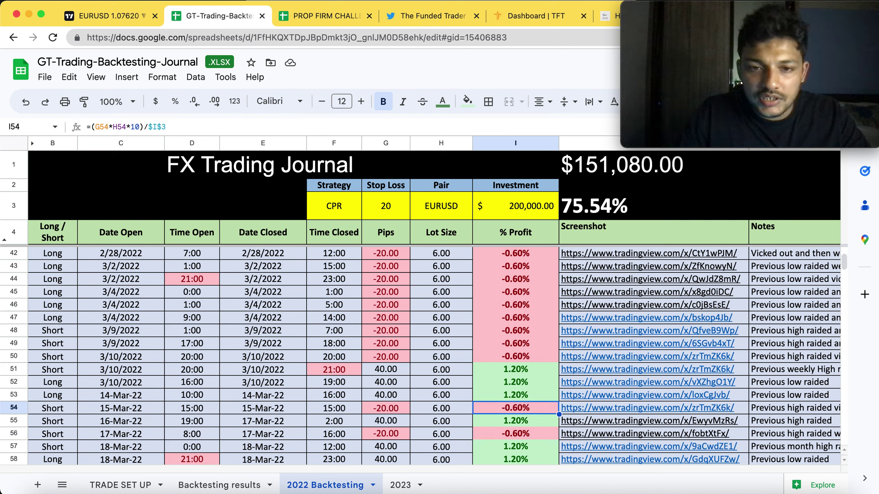
{"action": "key", "text": "Up"}
{"action": "key", "text": "Up"}
{"action": "key", "text": "Up"}
{"action": "key", "text": "Up"}
{"action": "key", "text": "Up"}
{"action": "key", "text": "Up"}
{"action": "key", "text": "Up"}
{"action": "key", "text": "Up"}
Select the % Profit cells of the consecutive losing trades, I42:I50, to examine the losing streak
{"action": "key", "text": "Down"}
{"action": "key", "text": "Down"}
{"action": "key", "text": "Down"}
{"action": "key", "text": "Down"}
{"action": "key", "text": "Down"}
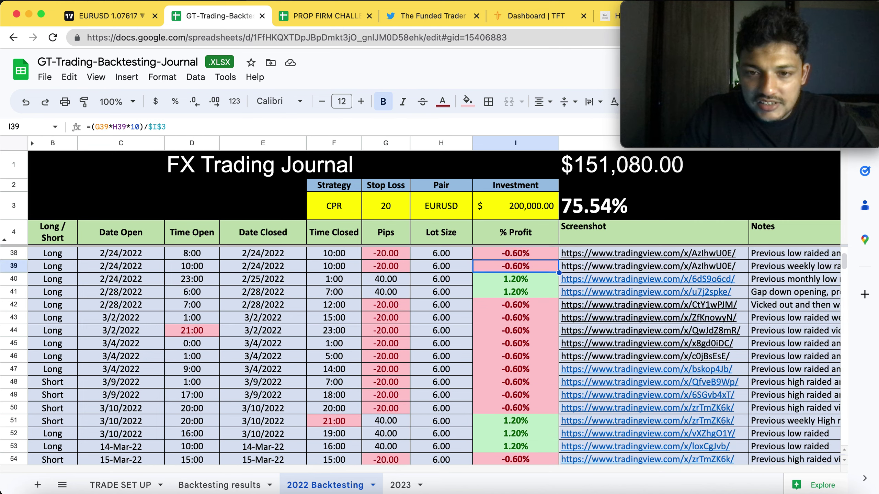
{"action": "key", "text": "Up"}
{"action": "key", "text": "shift+Down"}
{"action": "key", "text": "shift+Down"}
{"action": "key", "text": "shift+Down"}
{"action": "key", "text": "shift+Down"}
{"action": "key", "text": "shift+Down"}
{"action": "key", "text": "shift+Down"}
{"action": "key", "text": "shift+Down"}
{"action": "key", "text": "shift+Down"}
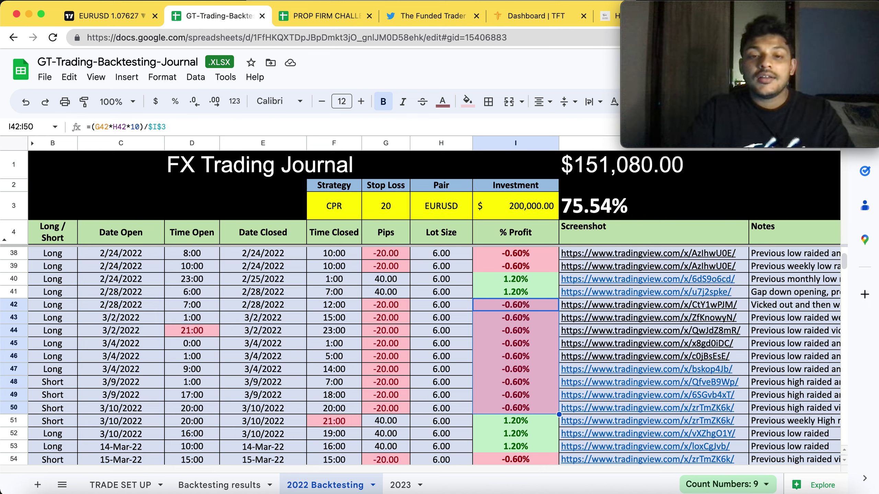
Select the Pips and Lot Size values of the same losing trades, G42:H50
{"action": "key", "text": "Left"}
{"action": "key", "text": "Left"}
{"action": "key", "text": "Left"}
{"action": "key", "text": "Left"}
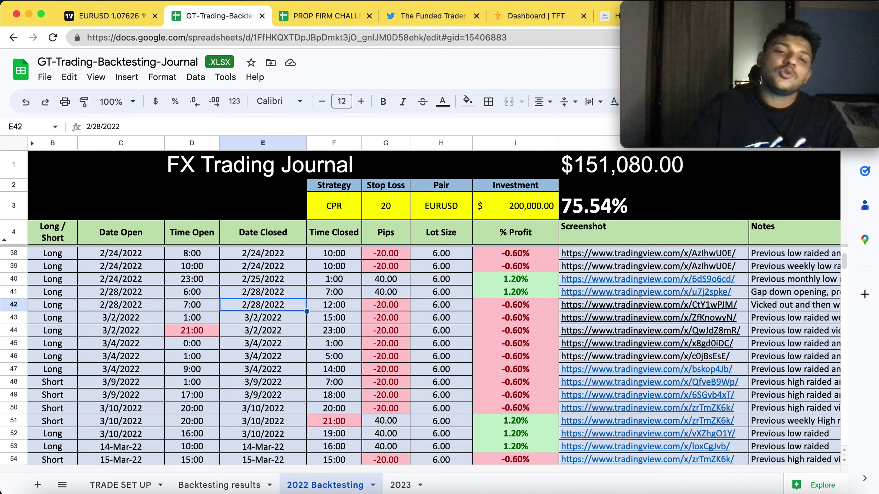
{"action": "key", "text": "Right"}
{"action": "key", "text": "Right"}
{"action": "key", "text": "shift+Down"}
{"action": "key", "text": "shift+Down"}
{"action": "key", "text": "shift+Down"}
{"action": "key", "text": "shift+Down"}
{"action": "key", "text": "shift+Down"}
{"action": "key", "text": "shift+Down"}
{"action": "key", "text": "shift+Down"}
{"action": "key", "text": "shift+Down"}
{"action": "key", "text": "shift+Down"}
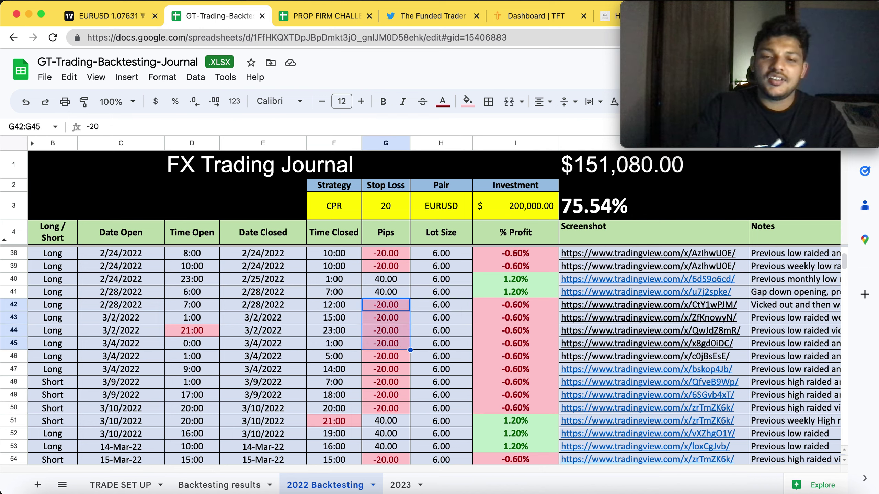
{"action": "key", "text": "shift+Up"}
{"action": "key", "text": "shift+Down"}
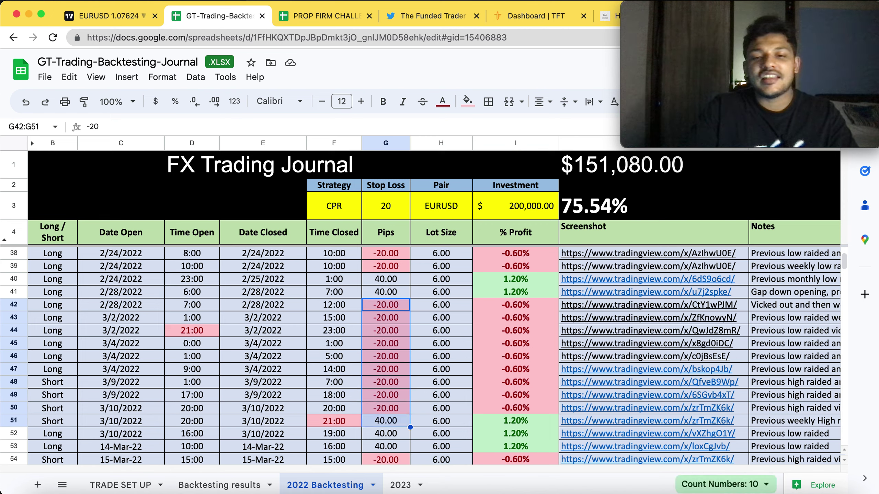
{"action": "key", "text": "shift+Up"}
{"action": "key", "text": "shift+Right"}
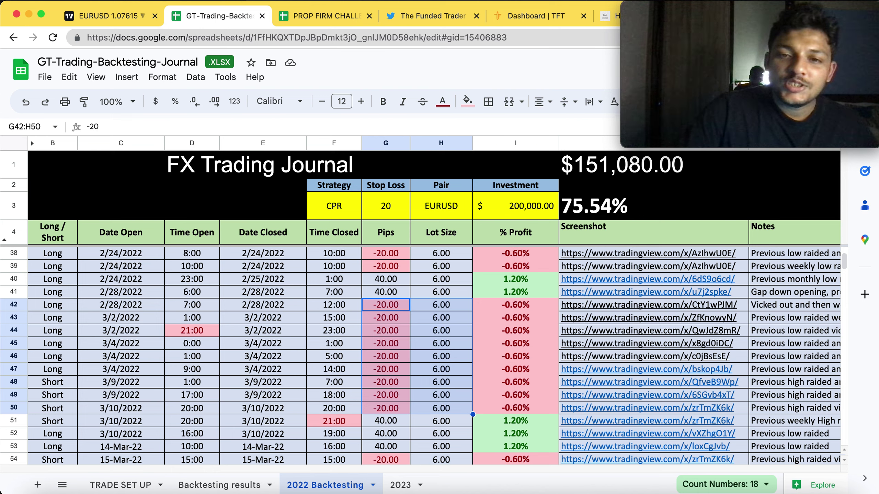
Check the total profit percentage in J3 against the % Profit column that it sums
{"action": "left_click", "coordinate": [602, 208]}
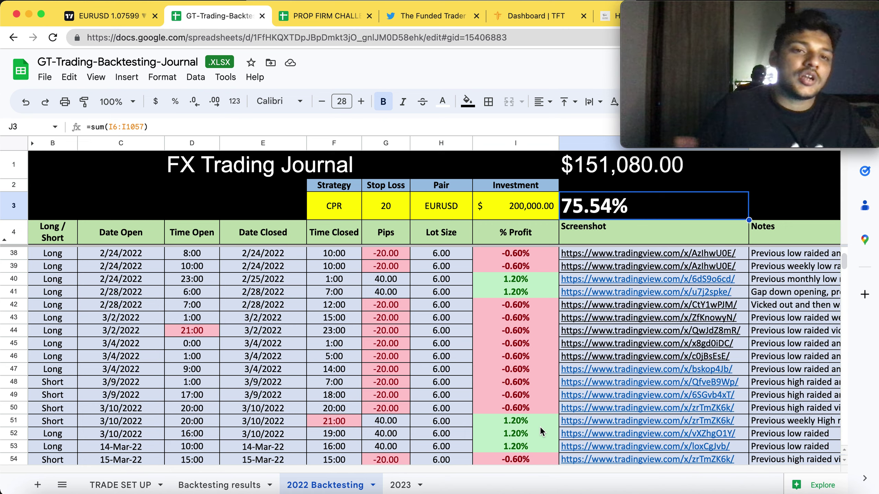
{"action": "left_click", "coordinate": [501, 139]}
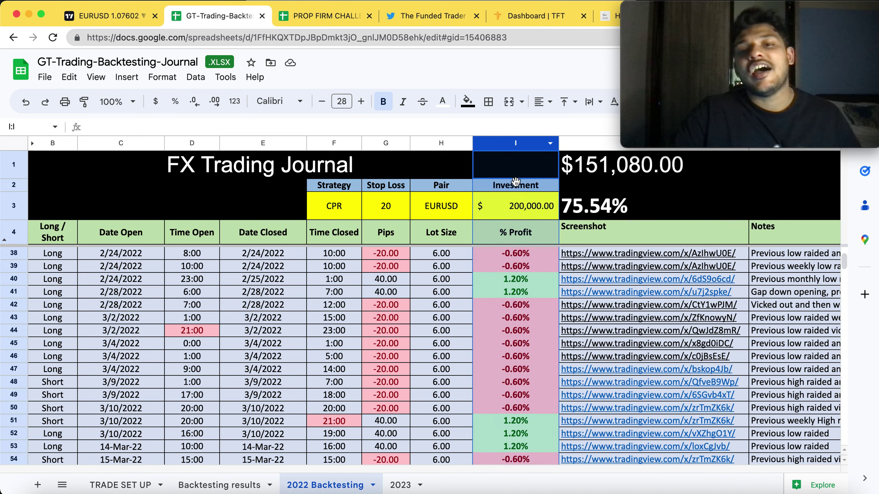
{"action": "left_click", "coordinate": [650, 192]}
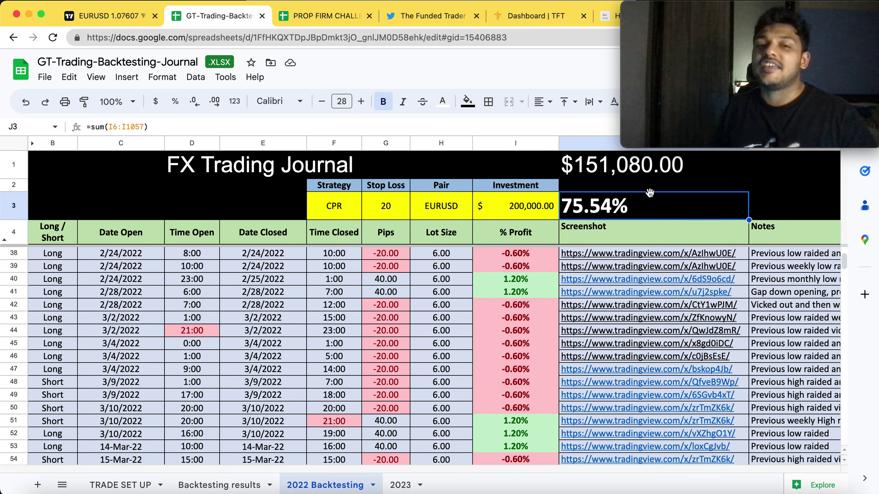